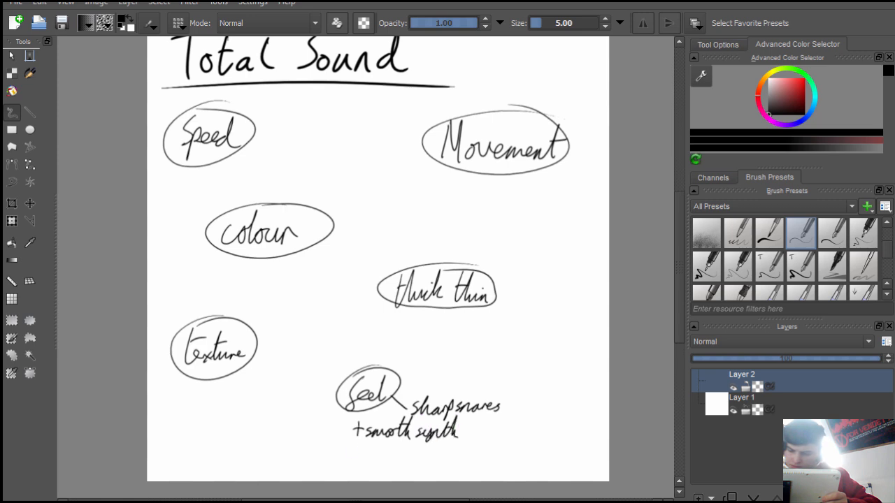
Step: Write "+ smooth thick voices" under the Feel bubble and branch "stop-start-stop-start" off the Speed bubble
mouse_move(347, 448)
mouse_down()
mouse_move(408, 438)
mouse_move(445, 452)
mouse_move(492, 452)
mouse_up()
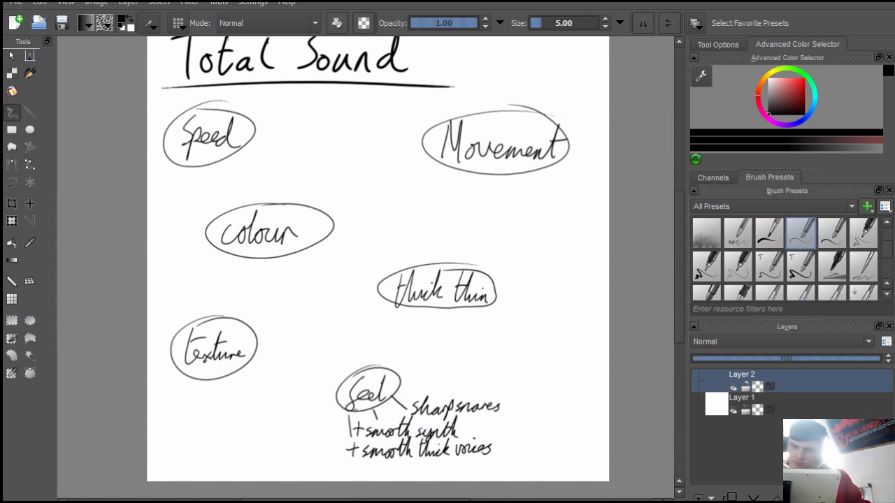
drag(241, 114, 253, 102)
drag(255, 99, 409, 99)
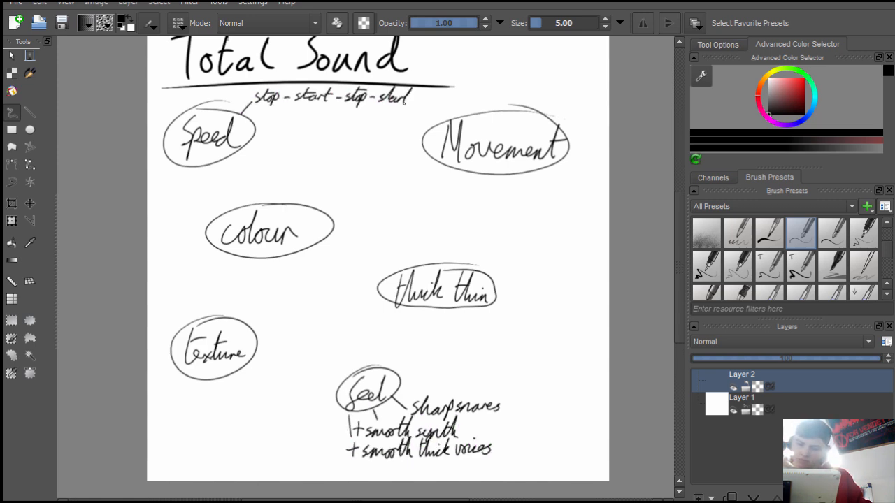
Step: Branch the notes "dynamic", "tilt", "up down" and "stop go" off the Movement bubble
drag(436, 162, 426, 179)
drag(406, 186, 454, 187)
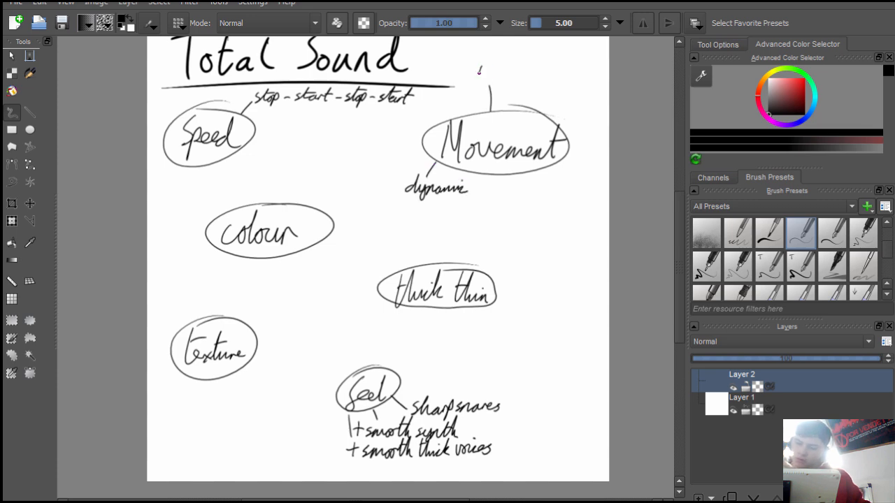
drag(480, 70, 498, 79)
drag(509, 203, 548, 202)
drag(526, 108, 527, 65)
drag(518, 54, 555, 55)
Step: Erase the "thick thin" bubble and its branch with an enlarged eraser, and return to normal painting at brush size 5.73
drag(473, 270, 483, 258)
drag(490, 246, 499, 256)
click(337, 23)
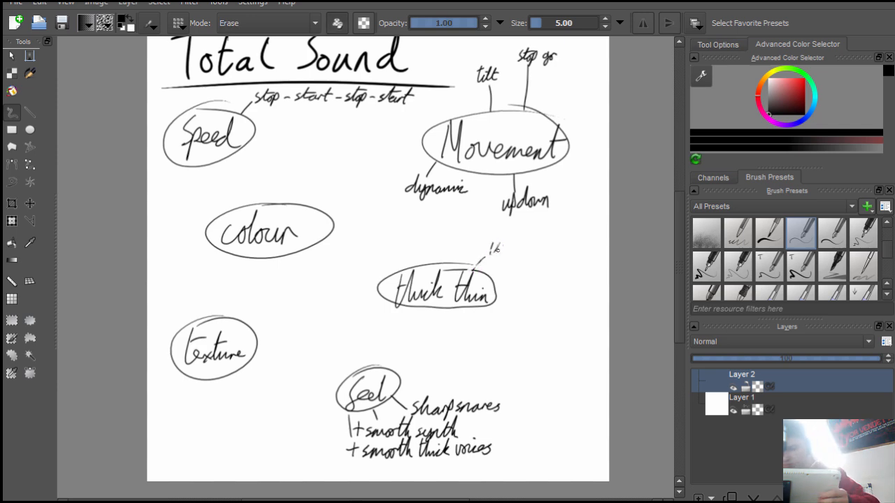
drag(541, 24, 559, 24)
mouse_move(386, 283)
mouse_down()
mouse_move(467, 266)
mouse_move(432, 276)
mouse_up()
click(337, 23)
drag(560, 28, 543, 28)
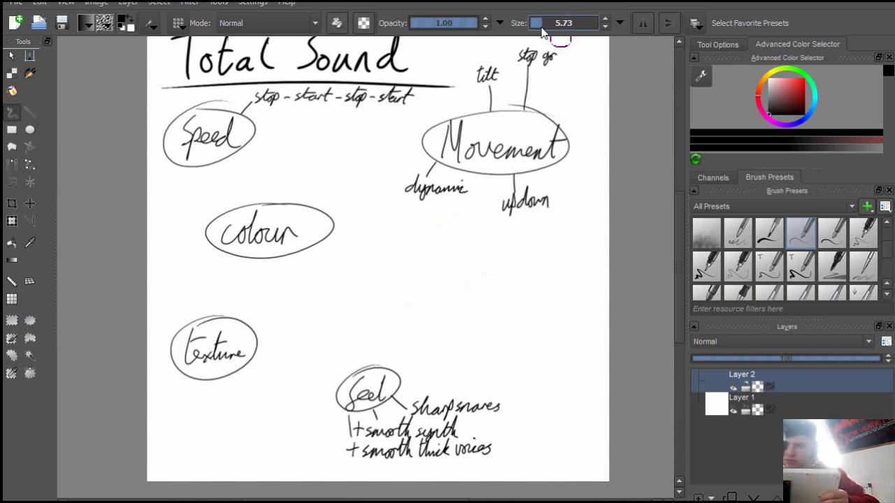
Step: Write and circle the topics "complexity" and "shapes", with a "shattered glass" branch under shapes
mouse_move(414, 274)
mouse_down()
mouse_move(446, 290)
mouse_move(505, 281)
mouse_up()
drag(489, 249, 461, 250)
drag(498, 344, 552, 334)
mouse_move(523, 360)
mouse_down()
mouse_move(554, 389)
mouse_move(528, 401)
mouse_move(550, 403)
mouse_up()
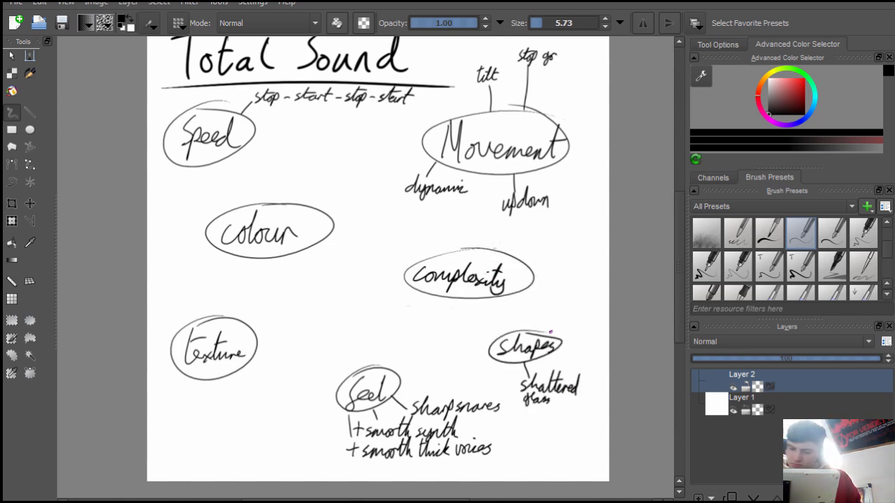
Step: Branch "future" and "carbon fiber" off the Texture bubble and draw a short branch line above the Colour bubble
mouse_move(171, 409)
mouse_down()
mouse_move(221, 404)
mouse_move(263, 406)
mouse_up()
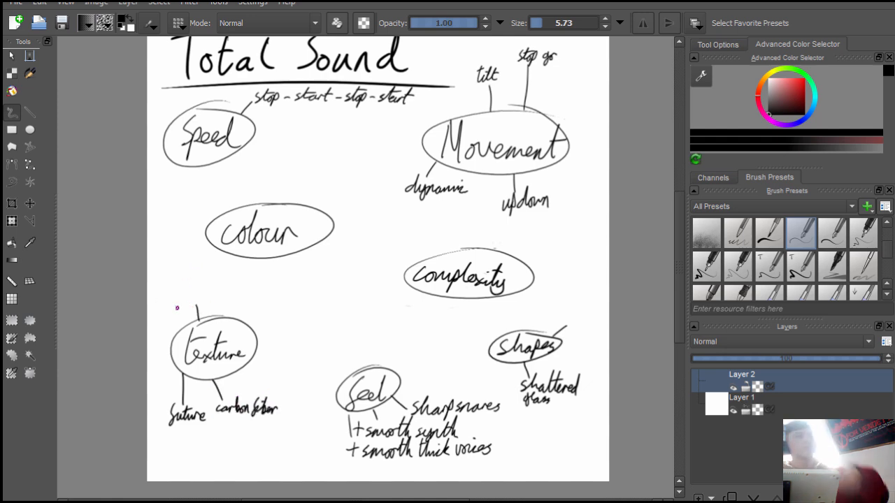
drag(278, 204, 280, 190)
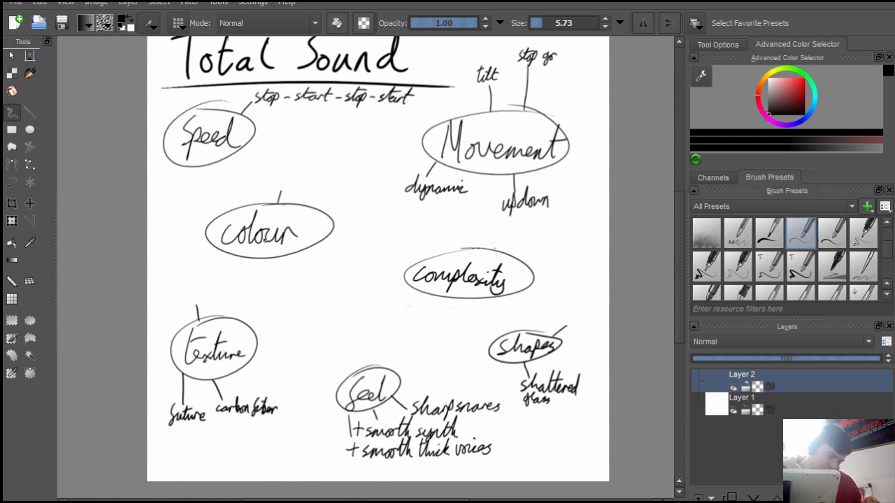
Step: Write and circle the topic "Imagery" between the Texture and Complexity bubbles, undoing the stray stroke
mouse_move(322, 310)
mouse_down()
mouse_move(368, 305)
mouse_move(373, 329)
mouse_up()
drag(371, 300, 378, 305)
key(ctrl+z)
Step: Branch the notes "warping", "twisting", "turning" and "frantic + nothing" off the Imagery bubble
mouse_move(332, 299)
mouse_down()
mouse_move(334, 281)
mouse_move(353, 273)
mouse_up()
drag(353, 268, 376, 264)
drag(280, 281, 304, 284)
drag(312, 336, 310, 348)
drag(296, 351, 337, 360)
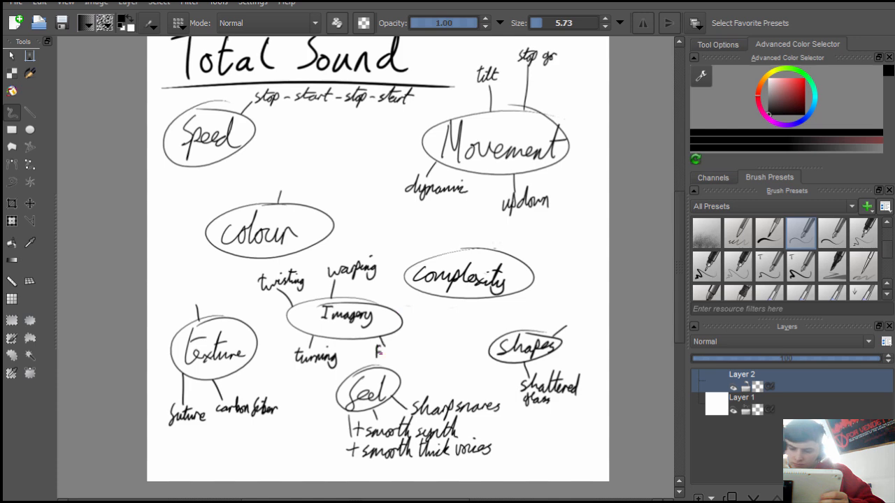
drag(413, 350, 420, 350)
drag(416, 346, 416, 356)
drag(422, 350, 452, 346)
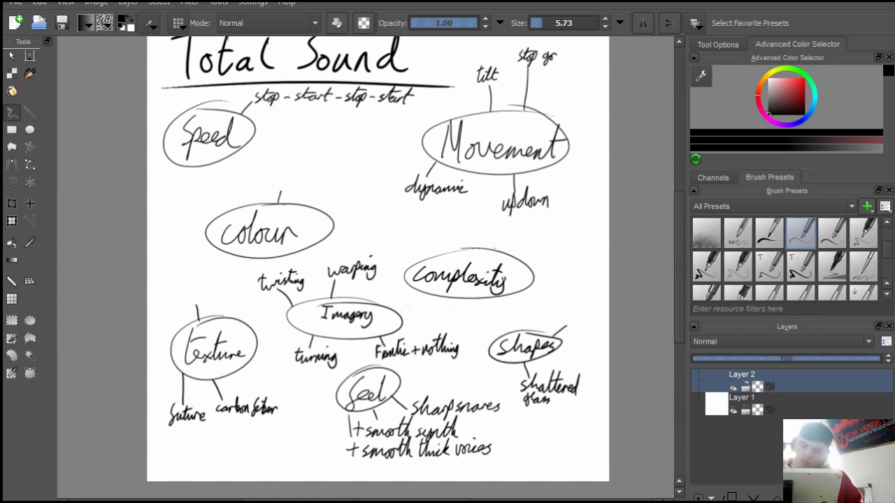
Step: Note "fast and intense followed immediately by stillness" beside the Speed bubble and branch "sick" off "warping"
mouse_move(254, 133)
mouse_down()
mouse_move(335, 121)
mouse_move(355, 129)
mouse_move(248, 147)
mouse_move(401, 145)
mouse_up()
drag(264, 165, 319, 168)
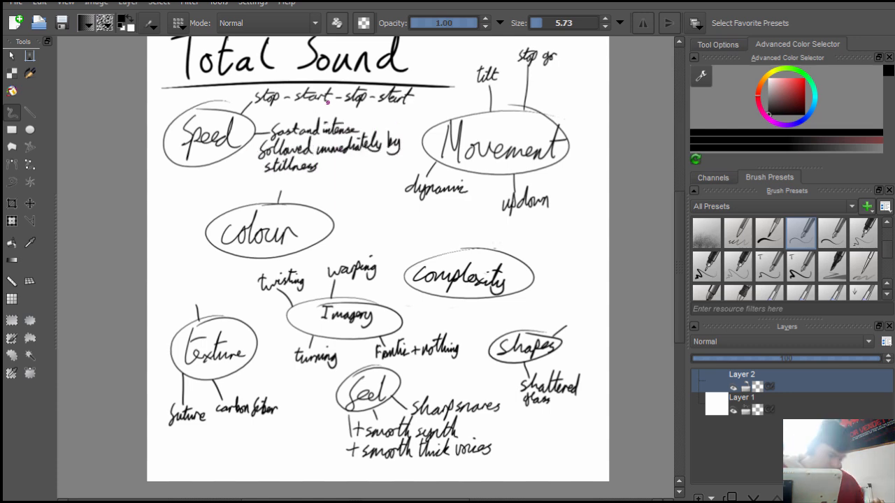
drag(361, 253, 372, 234)
drag(366, 228, 377, 225)
drag(379, 225, 393, 225)
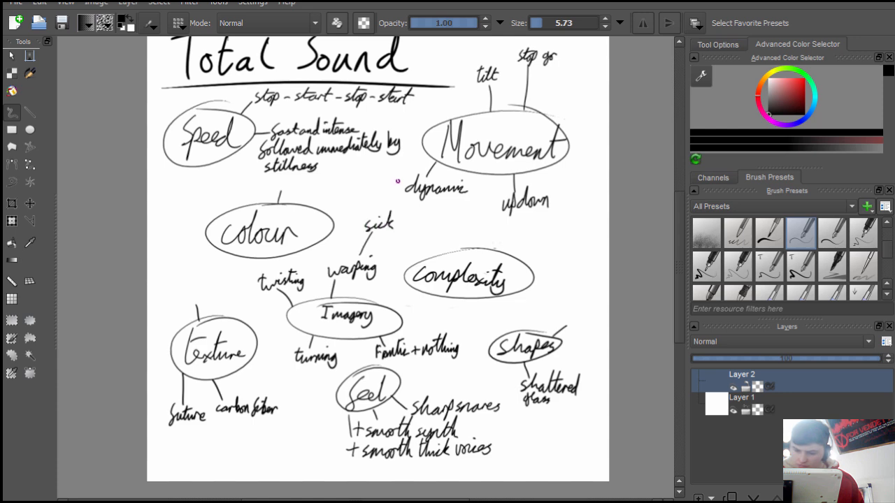
Step: Add the branches "artificial textures" and "sick" to the Texture bubble
drag(173, 364, 168, 442)
drag(167, 442, 203, 439)
mouse_move(202, 439)
mouse_down()
mouse_move(228, 438)
mouse_move(191, 432)
mouse_move(260, 430)
mouse_up()
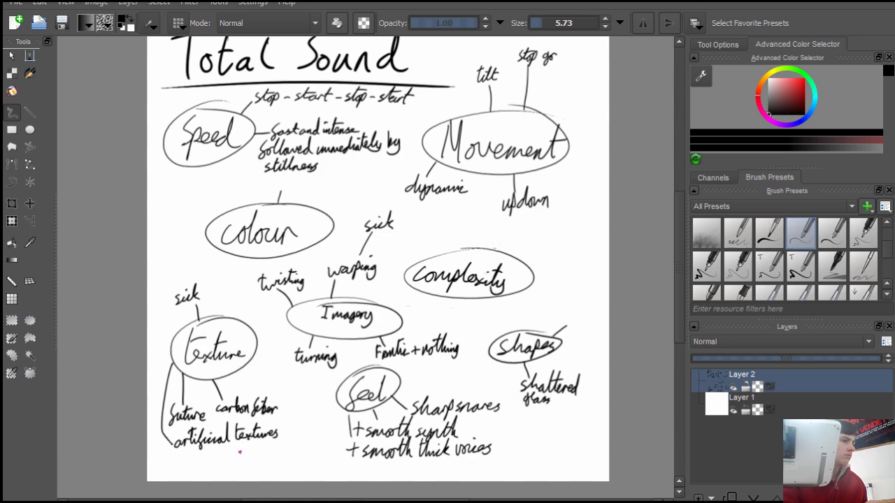
Step: Draw a long branch up from the Imagery bubble and label it "backwards"
drag(378, 304, 418, 230)
drag(426, 211, 438, 228)
drag(441, 226, 464, 222)
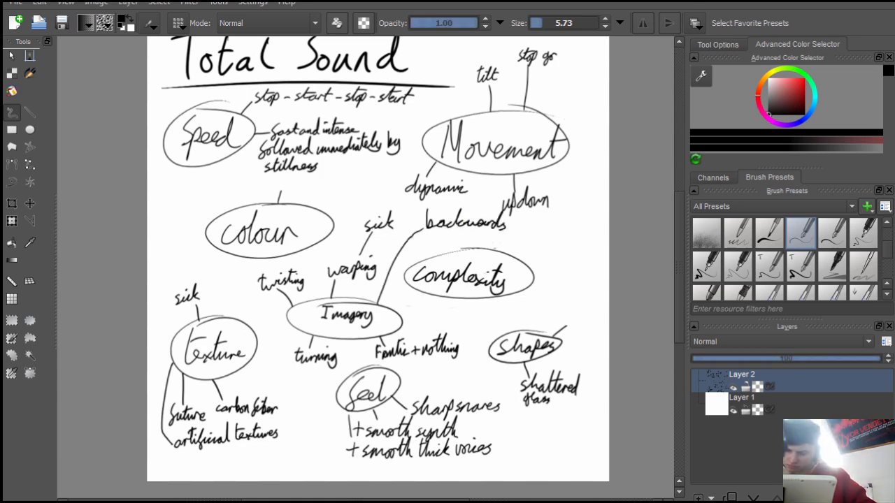
Step: Branch "lots on the heavy bits" and "none on the quiet bits" off the Complexity bubble
drag(516, 258, 529, 244)
drag(528, 223, 566, 229)
mouse_move(567, 216)
mouse_down()
mouse_move(584, 231)
mouse_move(567, 250)
mouse_up()
drag(578, 235, 588, 244)
drag(549, 272, 578, 269)
drag(581, 270, 596, 268)
drag(543, 276, 574, 289)
drag(578, 282, 597, 278)
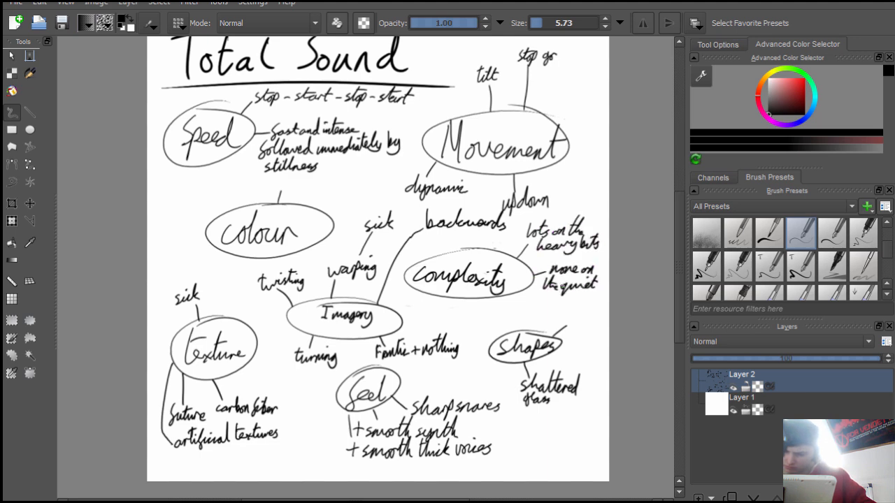
Step: Write "on and off" below the Complexity bubble and link it to both Complexity and Imagery
drag(448, 318, 469, 316)
drag(469, 315, 492, 308)
drag(495, 316, 504, 302)
drag(506, 316, 517, 301)
drag(432, 312, 431, 318)
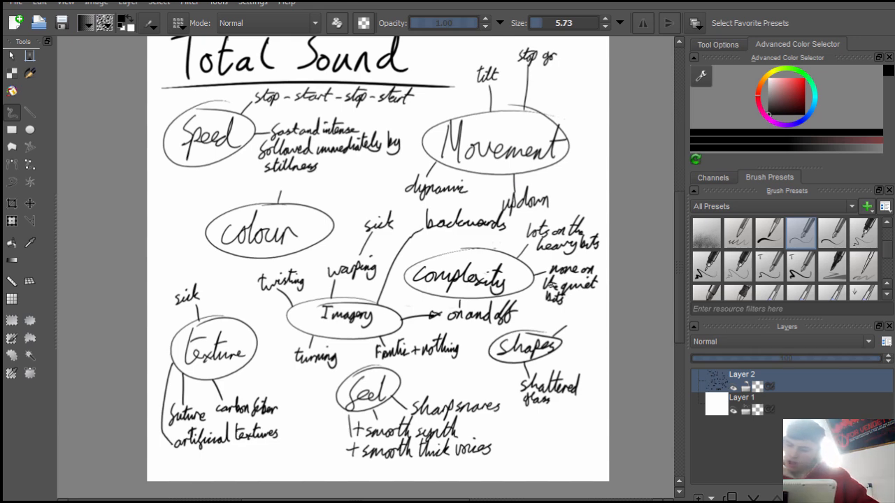
Step: Branch "dark canvas", "cool", "strobe light dark", "glare", "lense flares?", "blues", "purples", "yellows" and "pinks" off the Colour bubble
mouse_move(262, 183)
mouse_down()
mouse_move(341, 187)
mouse_move(339, 204)
mouse_up()
mouse_move(183, 193)
mouse_down()
mouse_move(250, 196)
mouse_move(244, 204)
mouse_up()
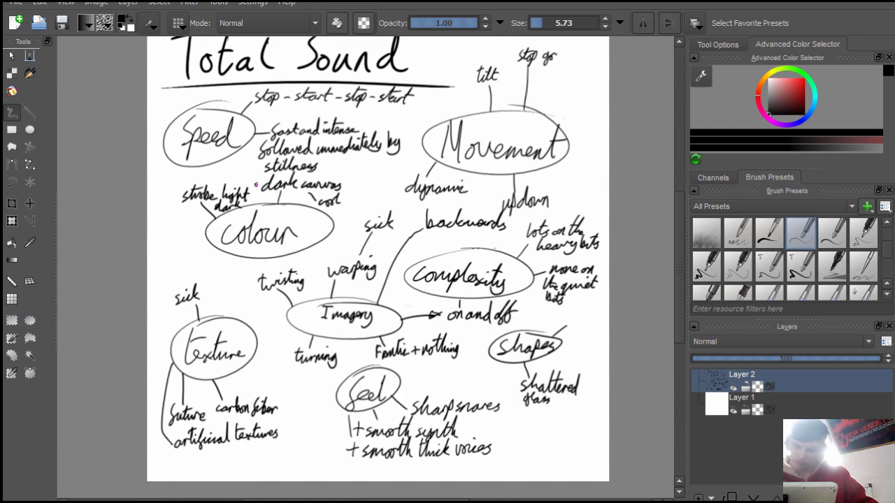
drag(160, 225, 183, 225)
drag(210, 244, 189, 256)
mouse_move(165, 254)
mouse_down()
mouse_move(175, 269)
mouse_move(214, 266)
mouse_move(249, 293)
mouse_move(291, 307)
mouse_up()
mouse_move(307, 252)
mouse_down()
mouse_move(350, 260)
mouse_move(382, 199)
mouse_up()
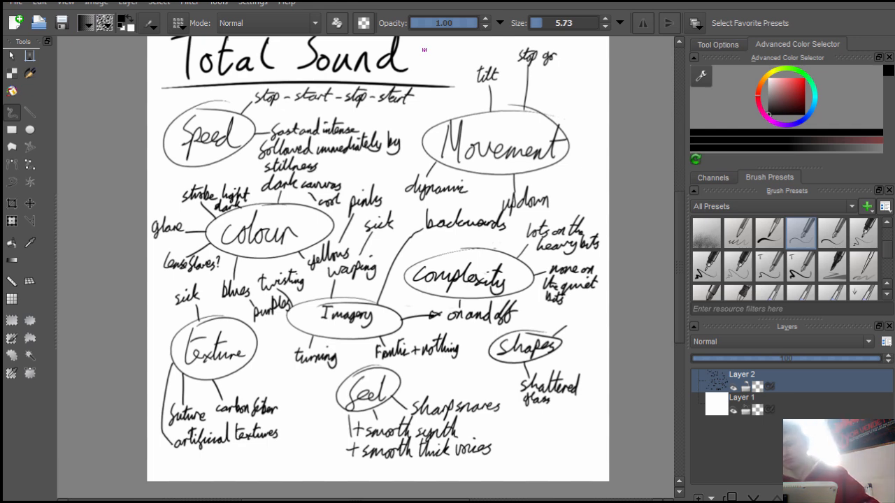
Step: Add "diagonal?" and "coming out at you" to the Movement bubble, and "strobe", "juttering" and "rattle" to the Feel bubble
drag(565, 85, 590, 80)
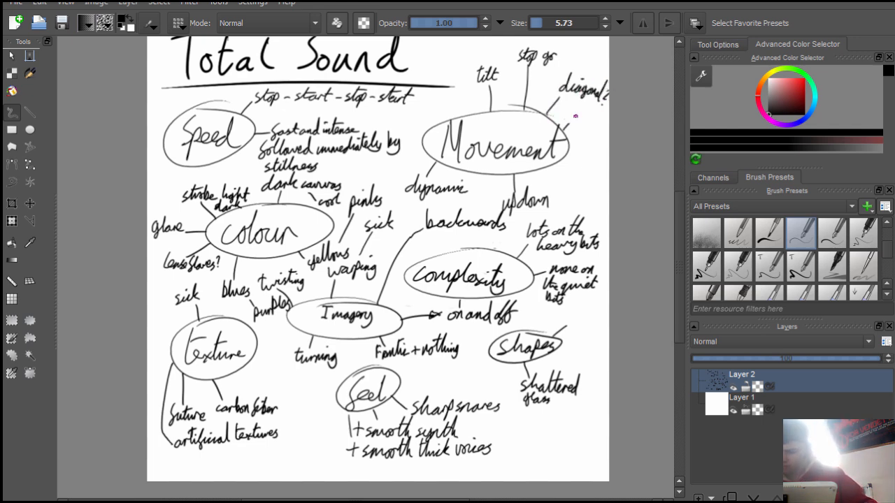
mouse_move(575, 116)
mouse_down()
mouse_move(605, 128)
mouse_move(600, 151)
mouse_up()
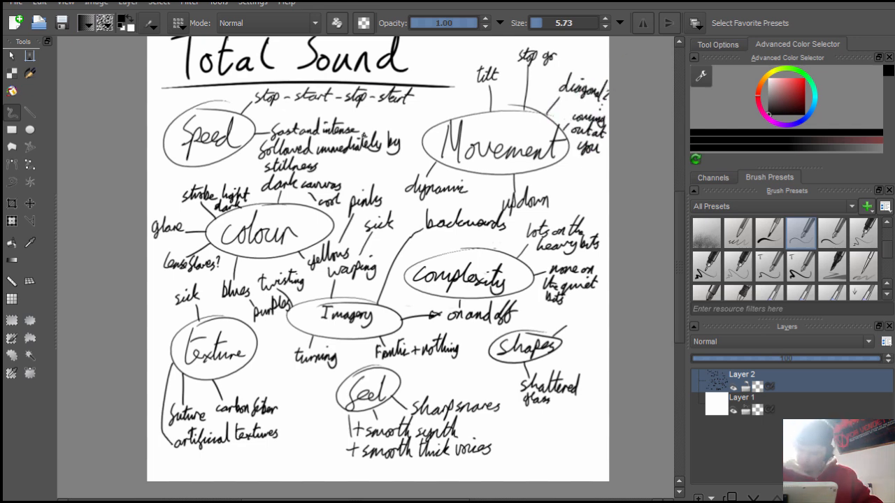
drag(338, 384, 318, 382)
mouse_move(284, 378)
mouse_down()
mouse_move(316, 373)
mouse_move(330, 411)
mouse_move(282, 453)
mouse_up()
drag(253, 463, 289, 461)
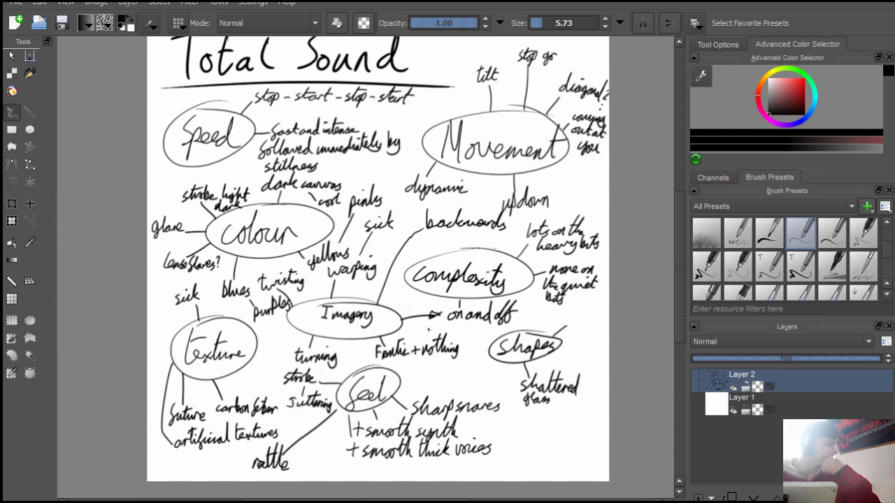
Step: Branch "dash of neon paint" and "cyber" off the Shapes bubble, with "screen interface" under "cyber"
mouse_move(680, 218)
mouse_down()
mouse_move(680, 193)
mouse_move(663, 224)
mouse_up()
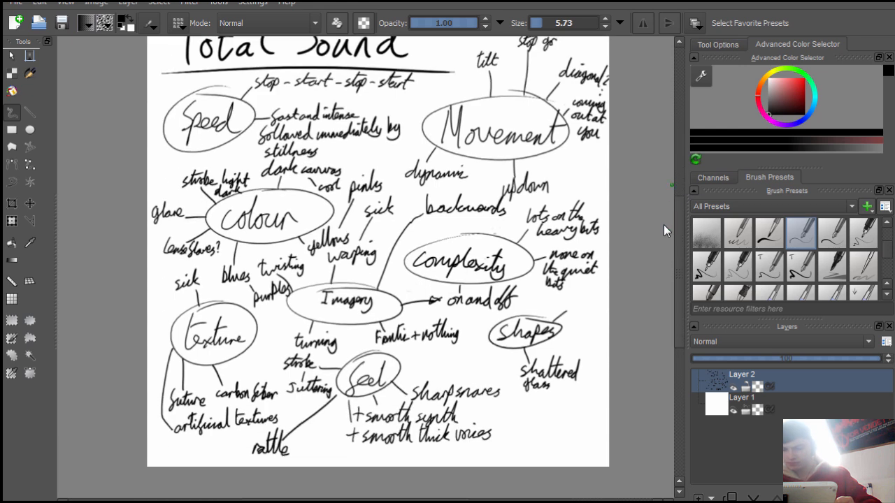
mouse_move(565, 297)
mouse_down()
mouse_move(582, 314)
mouse_move(609, 320)
mouse_move(574, 393)
mouse_up()
drag(546, 400, 589, 395)
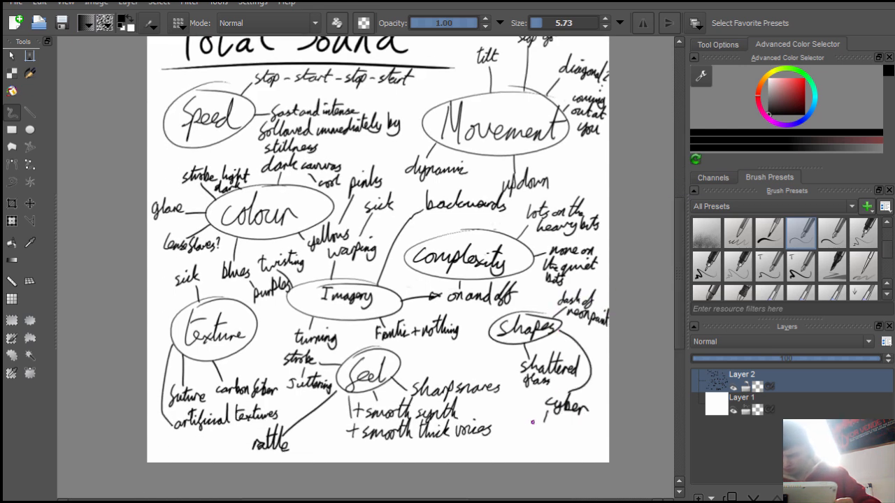
drag(526, 424, 608, 448)
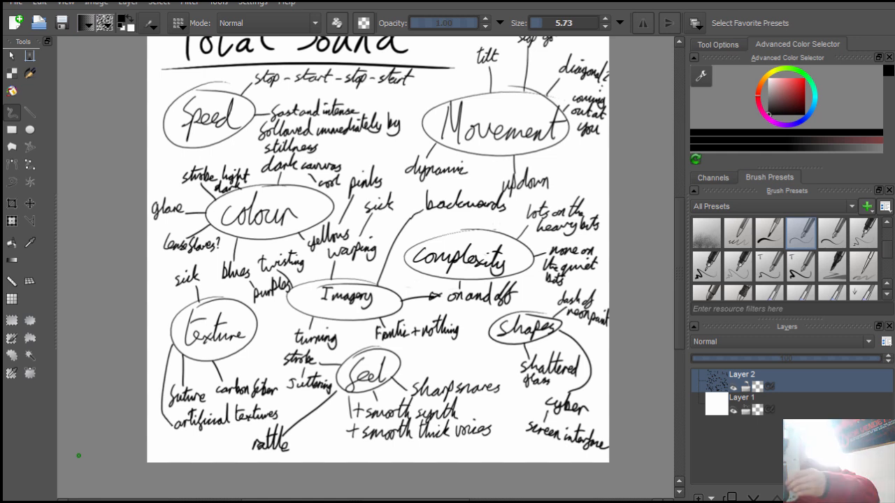
Step: Branch "manipulating speed" off the Speed bubble and add short strokes around the Imagery bubble
drag(155, 84, 256, 74)
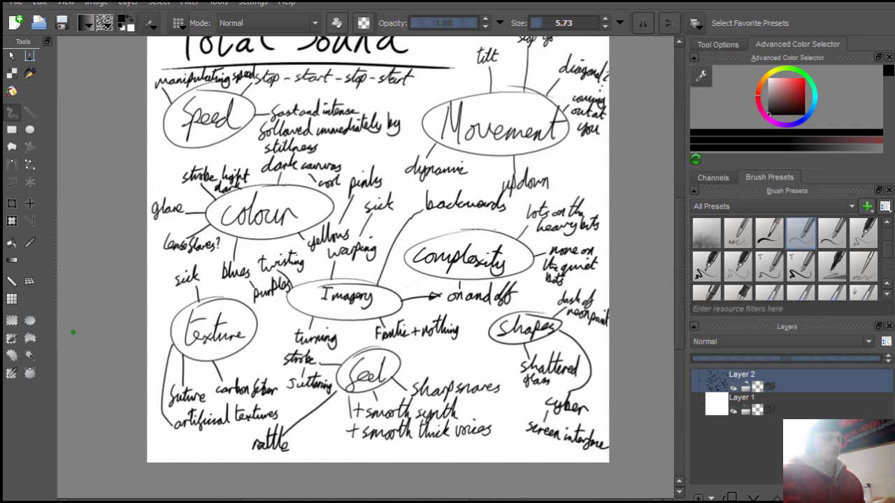
mouse_move(455, 350)
mouse_down()
mouse_move(482, 344)
mouse_move(447, 363)
mouse_move(486, 365)
mouse_up()
drag(265, 316, 296, 331)
Step: Save the mind map as "total sound sketch 2" in the school work > visual research > music project > sound sketches folder
click(17, 5)
click(35, 68)
click(102, 237)
scroll(531, 210, down, 5)
double_click(533, 200)
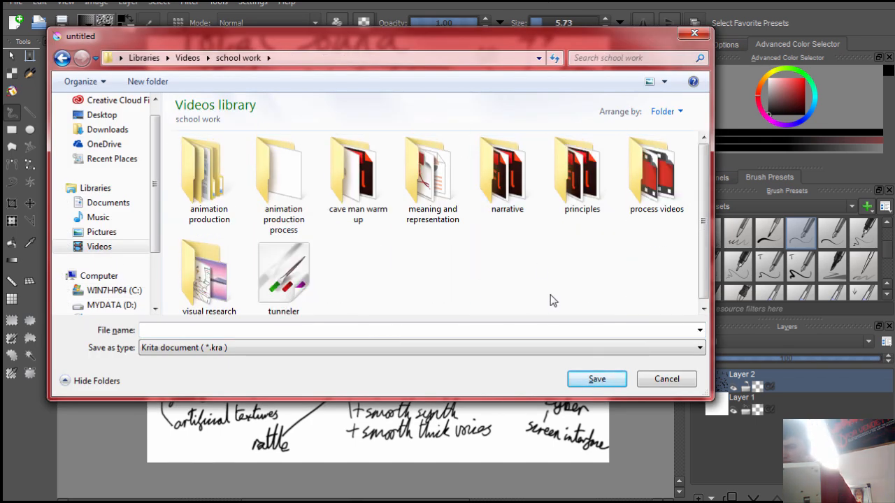
double_click(209, 279)
double_click(210, 252)
double_click(290, 236)
text(total s)
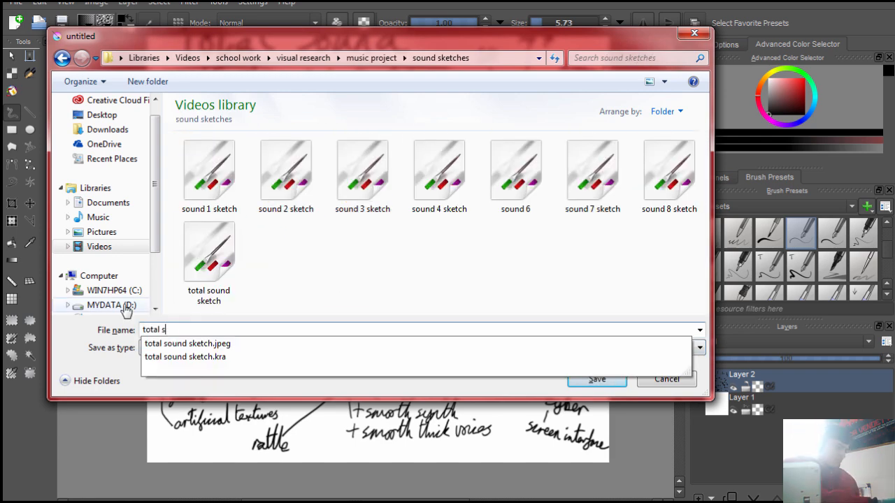
text(ound sketch 2)
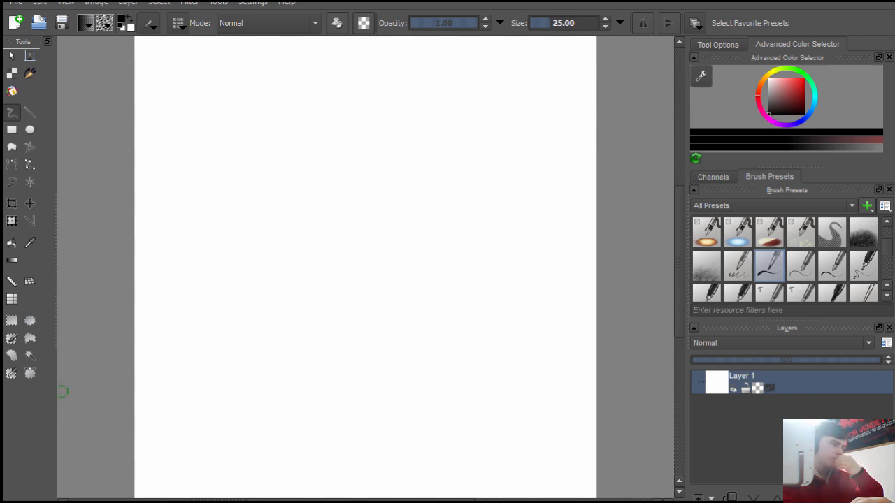
Step: Add a new layer on the blank canvas and choose a thin pen preset with size 5
click(698, 497)
mouse_move(164, 46)
mouse_down()
mouse_move(172, 76)
mouse_move(162, 79)
mouse_up()
key(ctrl+z)
scroll(804, 252, down, 1)
click(800, 235)
Step: Handwrite the heading "Total Sound" in the canvas's upper-left corner and underline it
drag(151, 50, 186, 47)
drag(178, 65, 216, 80)
mouse_move(185, 57)
mouse_down()
mouse_move(204, 54)
mouse_move(228, 76)
mouse_up()
drag(249, 65, 288, 72)
drag(293, 65, 304, 84)
drag(135, 85, 327, 88)
drag(190, 103, 191, 134)
drag(173, 107, 210, 99)
mouse_move(203, 125)
mouse_down()
mouse_move(299, 129)
mouse_move(311, 149)
mouse_up()
key(ctrl+z)
key(ctrl+z)
key(ctrl+z)
key(ctrl+z)
key(ctrl+z)
Step: Write the title "Texture" below the heading and draw a box around it
drag(294, 112, 335, 103)
drag(323, 138, 359, 144)
drag(382, 93, 422, 132)
drag(289, 158, 467, 152)
drag(261, 92, 265, 150)
drag(260, 93, 455, 148)
Step: Write "Artificial" near the canvas's left edge, below the boxed title
scroll(368, 171, down, 1)
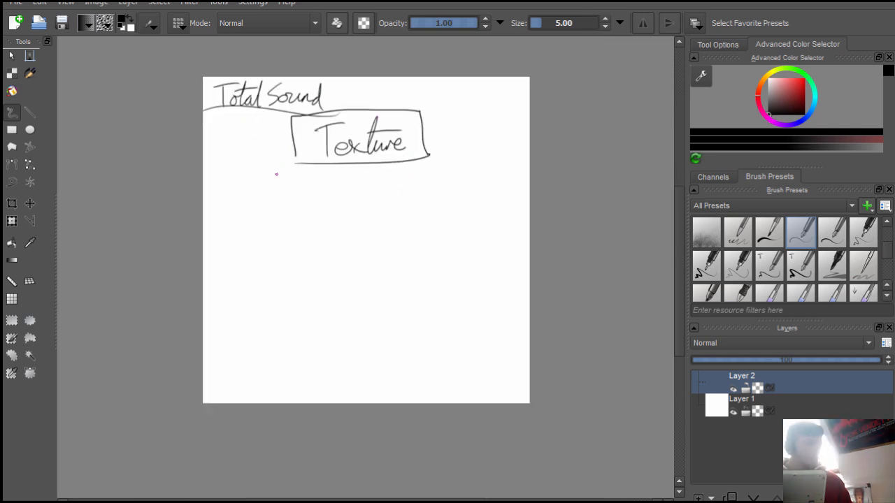
drag(223, 181, 216, 204)
mouse_move(223, 181)
mouse_down()
mouse_move(227, 206)
mouse_move(238, 192)
mouse_up()
drag(242, 177, 243, 202)
mouse_move(247, 190)
mouse_down()
mouse_move(287, 202)
mouse_move(248, 180)
mouse_up()
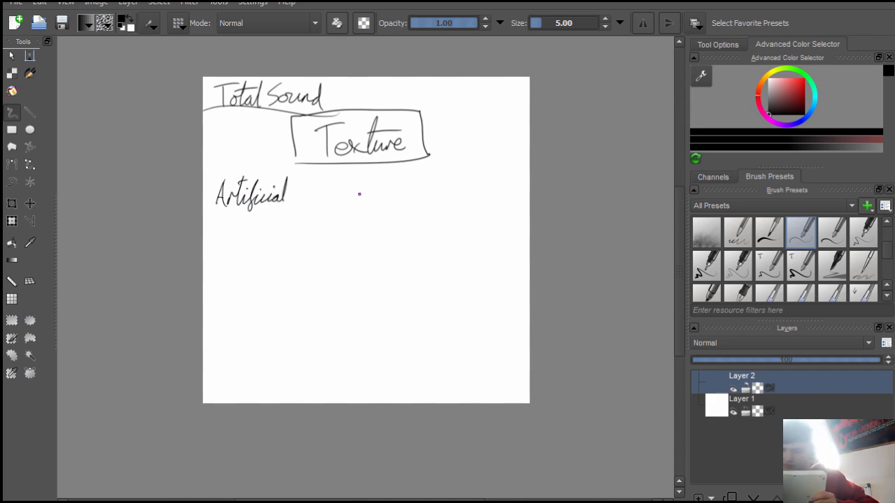
Step: Write "warped" near the canvas's right edge, level with "Artificial"
drag(437, 185, 463, 196)
drag(463, 188, 474, 187)
drag(475, 185, 474, 207)
drag(482, 191, 501, 195)
Step: Write "screen monitor" below "Artificial", move it further down with the Transform tool, and undo the trial brush stroke
drag(222, 241, 269, 246)
mouse_move(273, 246)
mouse_down()
mouse_move(352, 234)
mouse_move(315, 260)
mouse_up()
key(ctrl+t)
drag(306, 241, 304, 299)
key(Return)
key(ctrl+shift+a)
key(b)
drag(370, 263, 470, 328)
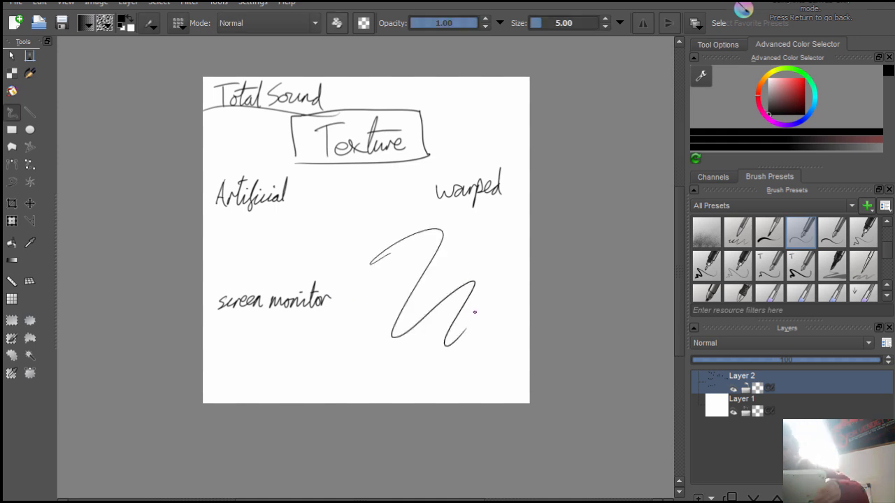
key(ctrl+z)
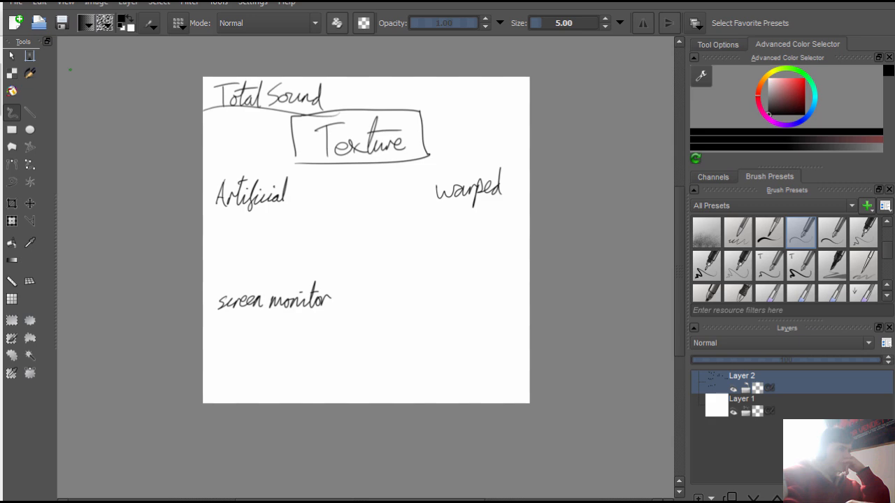
Step: Add a new layer and paste the copied carbon-fibre texture image, interpreting its colours as web
click(698, 498)
key(ctrl+v)
click(416, 308)
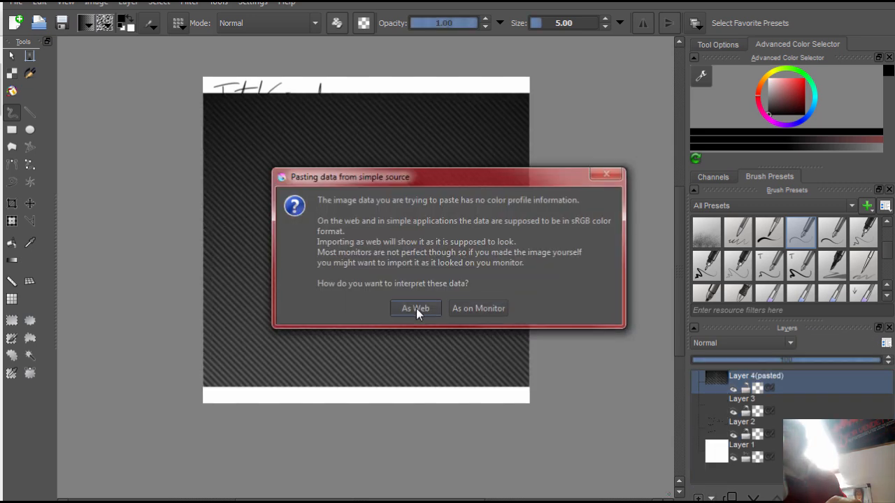
Step: Scale the pasted carbon-fibre texture down proportionally with the Transform tool, keeping its upper-left corner in place
click(12, 221)
click(12, 55)
key(ctrl+t)
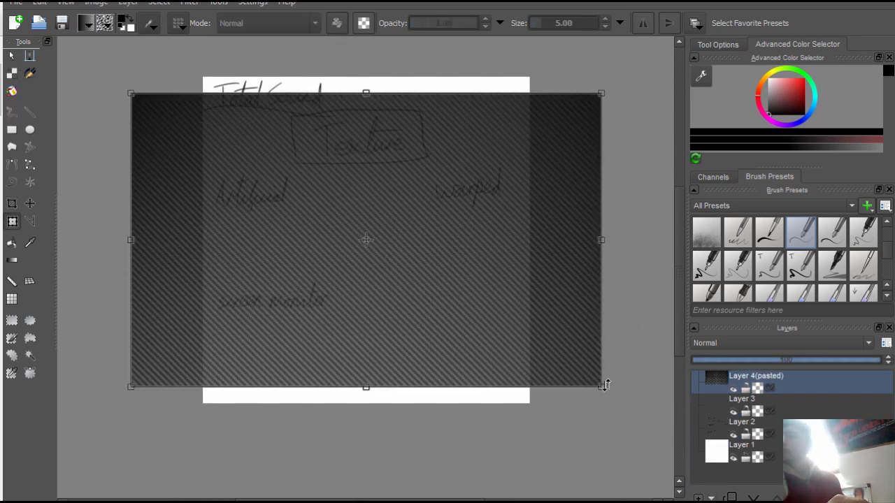
drag(605, 385, 536, 358)
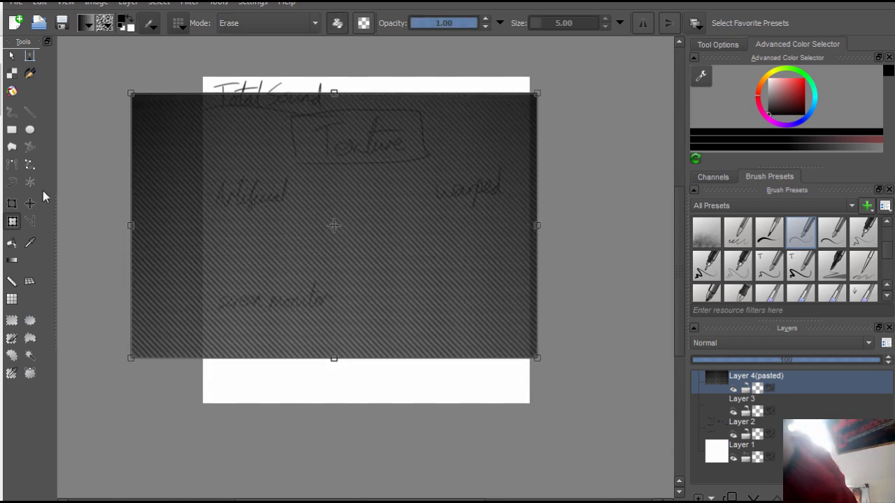
Step: Erase the carbon-fibre texture with a large brush, size 54.41, leaving only a strip between "Artificial" and "screen monitor"
click(12, 112)
key(e)
mouse_move(886, 252)
mouse_down()
mouse_move(886, 230)
mouse_move(887, 253)
mouse_up()
click(708, 273)
click(832, 265)
key(e)
mouse_move(533, 220)
mouse_down()
mouse_move(487, 328)
mouse_move(517, 342)
mouse_up()
mouse_move(505, 87)
mouse_down()
mouse_move(519, 133)
mouse_move(468, 293)
mouse_move(239, 333)
mouse_move(212, 275)
mouse_move(412, 291)
mouse_up()
mouse_move(475, 96)
mouse_down()
mouse_move(473, 121)
mouse_move(318, 116)
mouse_move(300, 175)
mouse_move(464, 135)
mouse_move(531, 379)
mouse_move(410, 215)
mouse_up()
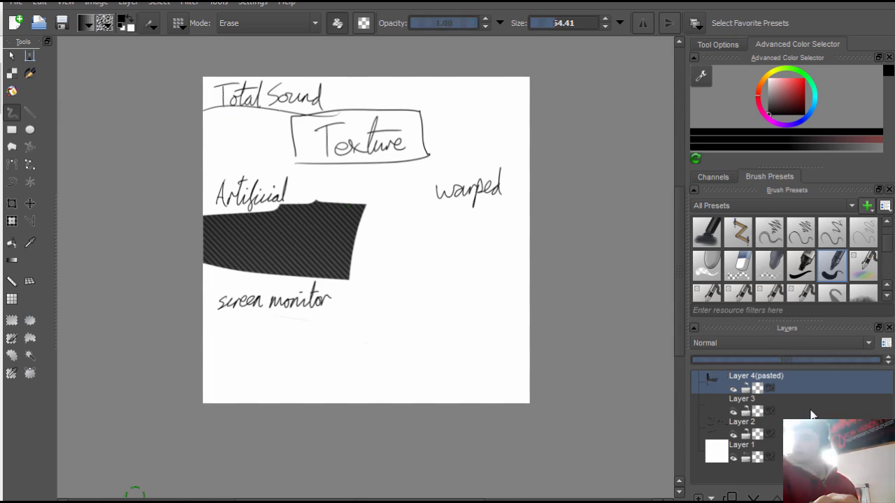
Step: Paste the draped carbon-fibre fabric image, shrink it, and place it in the canvas's lower-right corner
key(ctrl+v)
key(ctrl+t)
drag(366, 239, 418, 240)
drag(532, 315, 506, 379)
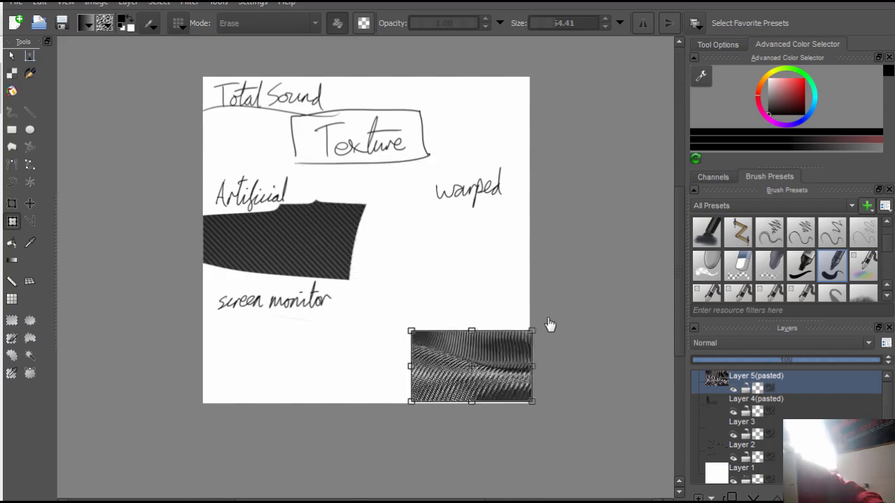
key(Return)
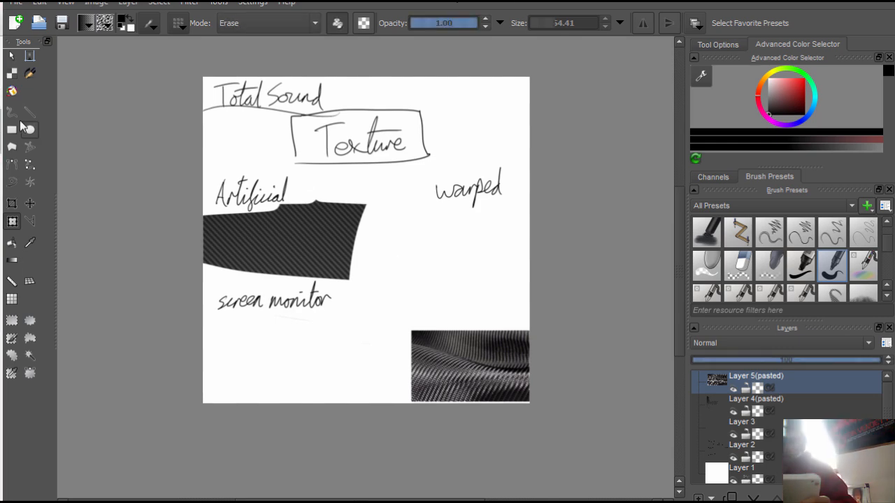
Step: Write "Glitch" above the draped fabric image with a thin pen preset at size 5
scroll(886, 255, down, 1)
drag(886, 254, 886, 260)
click(800, 232)
scroll(472, 208, up, 8)
scroll(386, 243, down, 7)
drag(321, 332, 312, 345)
mouse_move(331, 328)
mouse_down()
mouse_move(353, 351)
mouse_move(370, 353)
mouse_up()
drag(342, 335, 355, 331)
Step: Paste the blue TV-static image, shrink it to a thumbnail, and place it to the lower right of "Glitch"
click(12, 56)
key(ctrl+v)
click(475, 316)
click(12, 221)
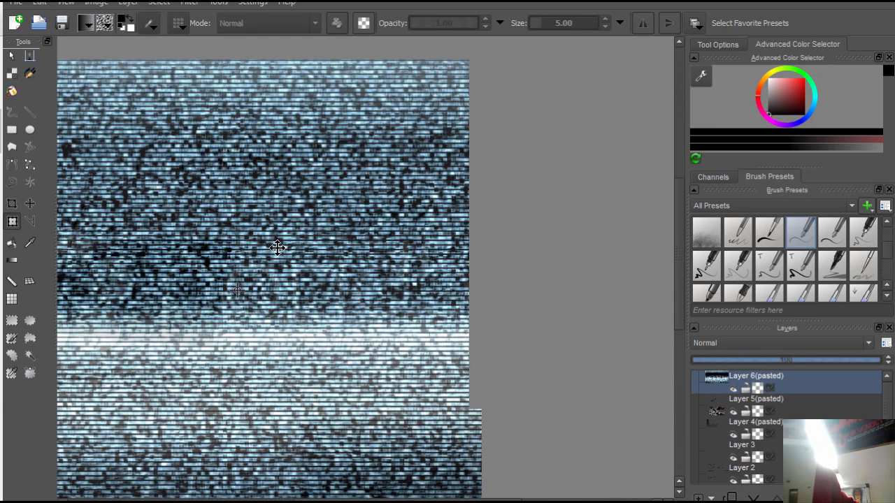
drag(98, 117, 433, 330)
drag(554, 371, 433, 377)
drag(624, 377, 442, 377)
drag(313, 336, 364, 360)
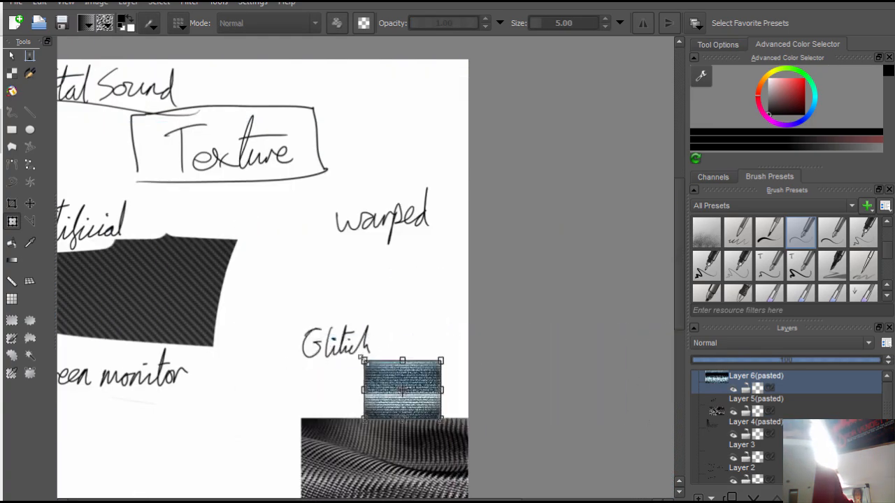
drag(403, 389, 424, 379)
key(Return)
key(Return)
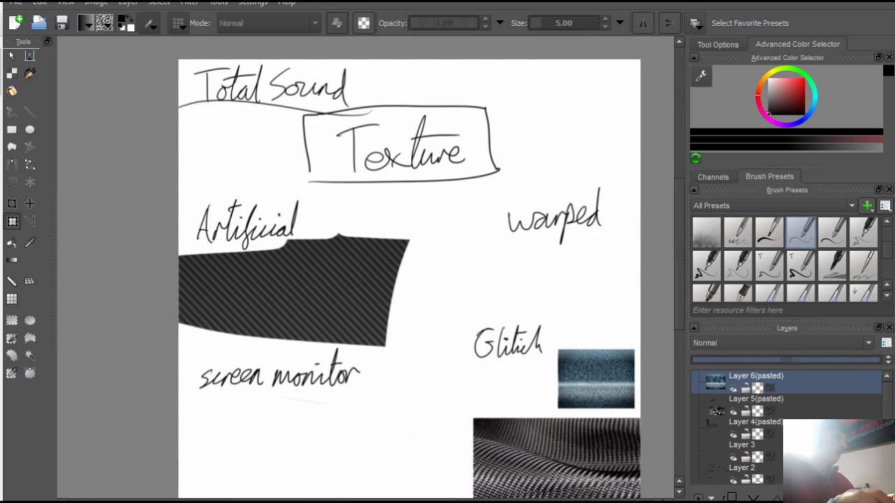
Step: Paste the blue and red lightning image, scale it down, and fit it into the canvas's upper-right corner
key(b)
key(ctrl+v)
click(475, 316)
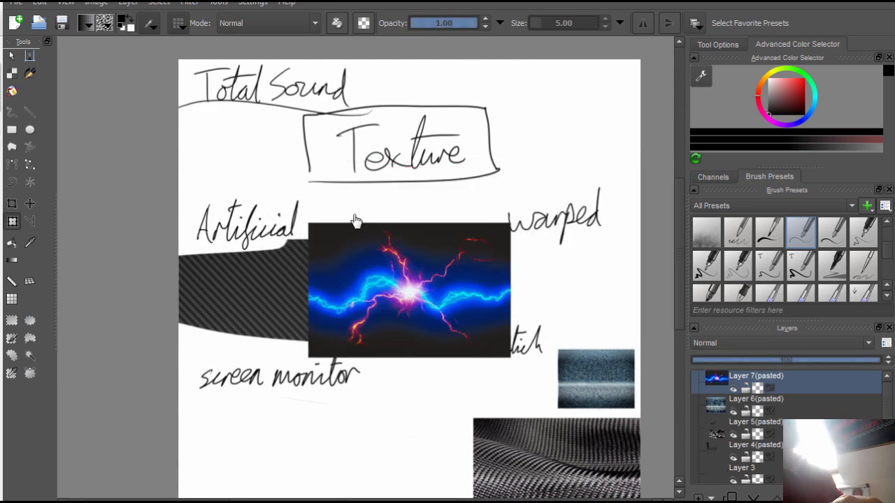
click(12, 56)
click(11, 221)
drag(395, 290, 565, 121)
drag(437, 199, 500, 152)
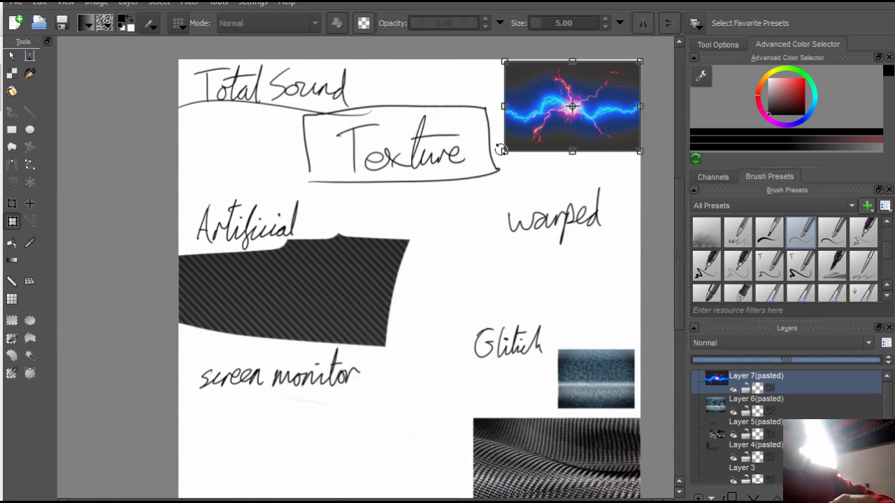
key(Return)
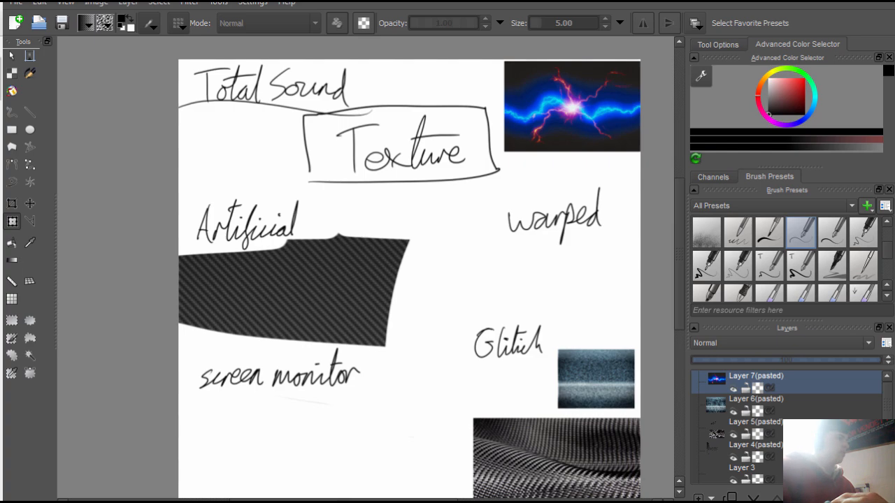
Step: Paste the green terminal-log image, shrink it, and place it directly below "screen monitor"
key(ctrl+v)
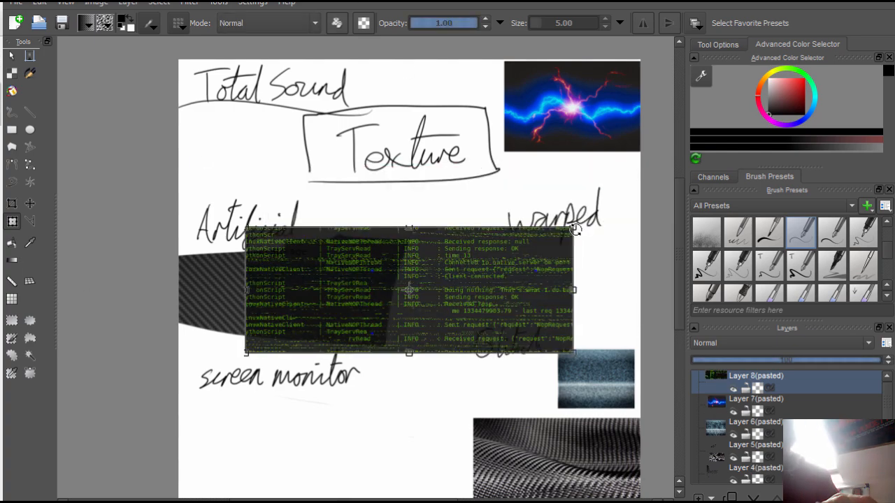
drag(246, 353, 426, 318)
drag(542, 254, 299, 427)
key(Return)
key(Return)
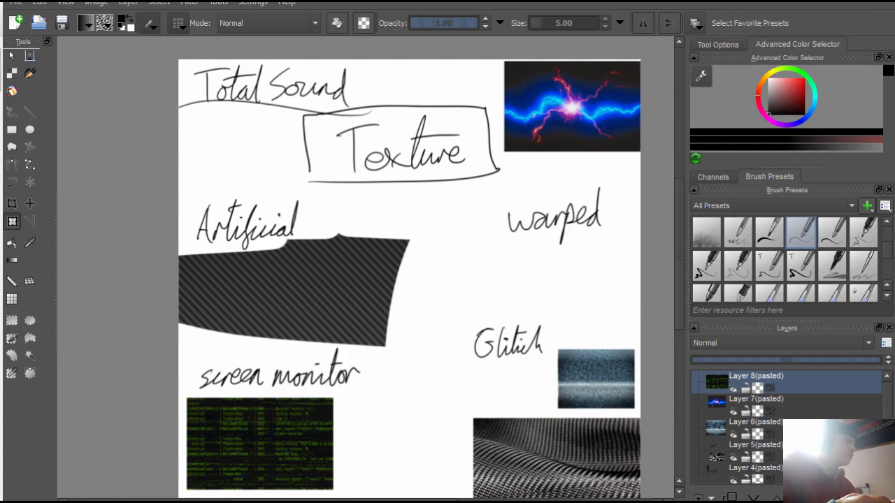
Step: Paste the falling green code image, shrink it, and place it to the right of the terminal-log image
click(259, 313)
key(ctrl+v)
key(Return)
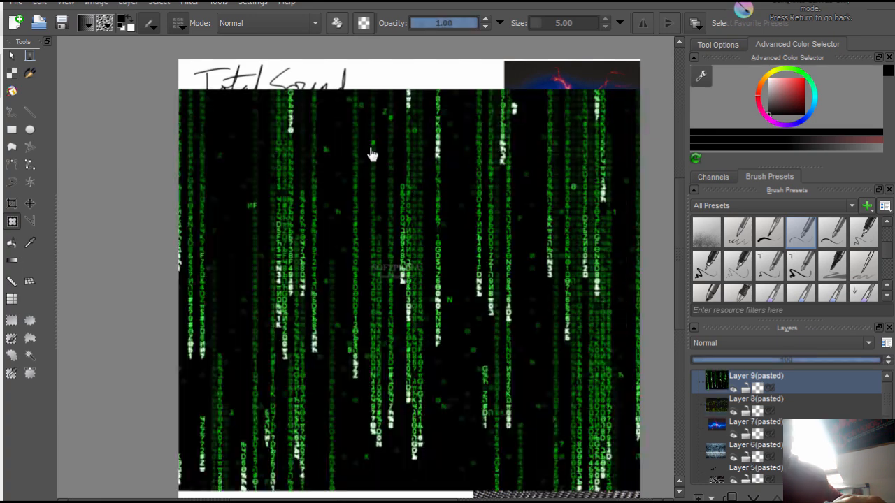
click(372, 154)
drag(634, 105, 579, 22)
drag(606, 407, 214, 85)
drag(178, 72, 417, 472)
key(Return)
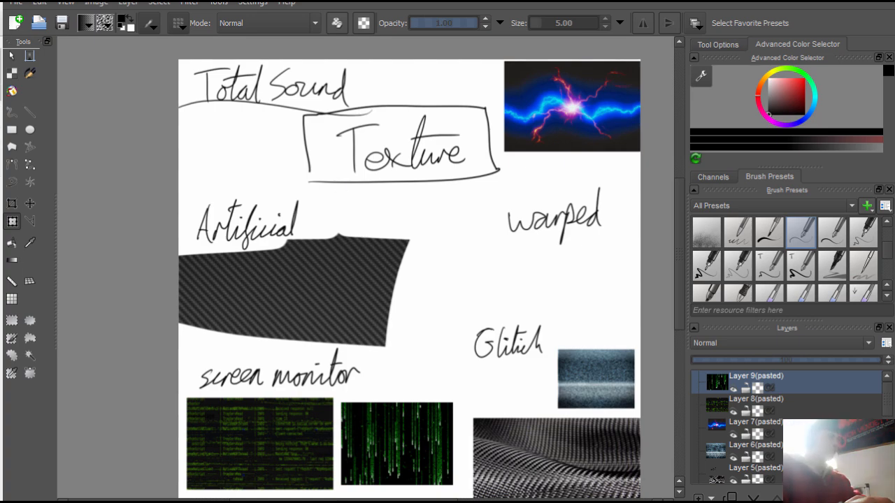
Step: Paste the wavy metallic stripe texture, interpreting its colours as web, and shrink it to fit just below "warped"
key(ctrl+v)
click(425, 312)
click(287, 160)
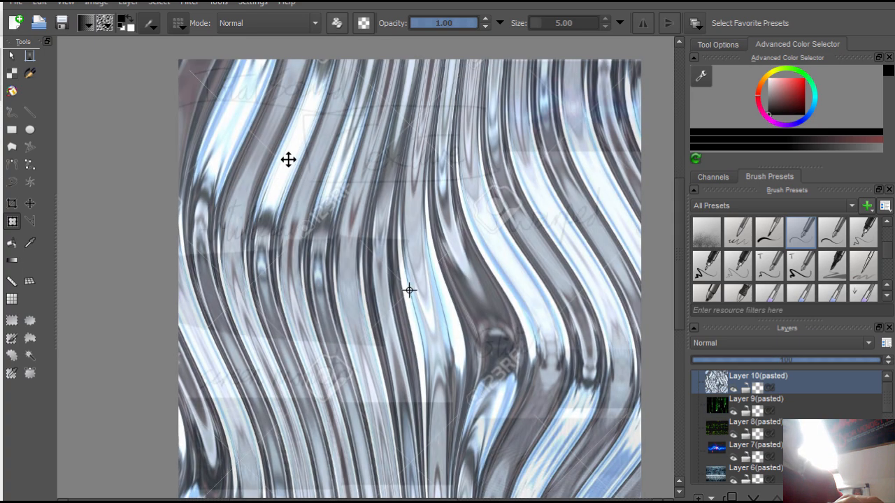
drag(287, 160, 368, 194)
drag(213, 55, 555, 348)
drag(615, 405, 518, 265)
drag(453, 209, 566, 346)
drag(615, 392, 576, 271)
drag(582, 220, 582, 244)
drag(583, 285, 588, 266)
key(Return)
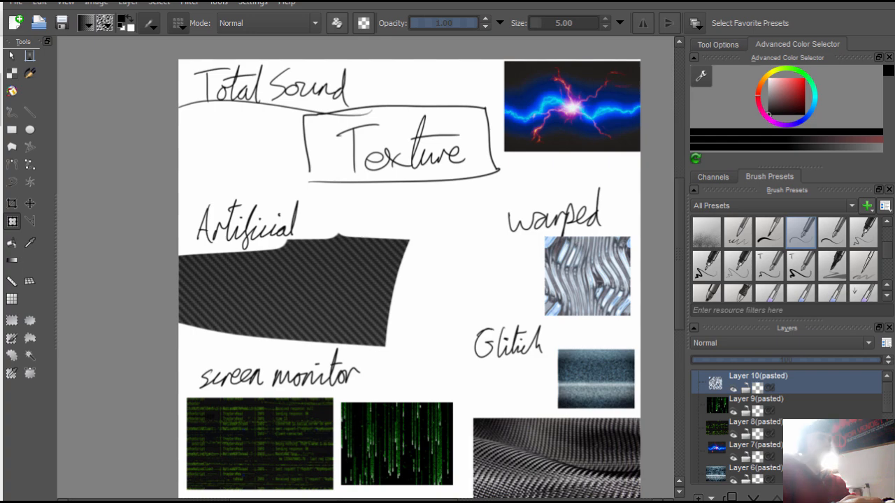
Step: Paste the blue brick-corridor image as web, shrink it, and place it between the carbon-fibre strip and the metallic texture
key(ctrl+v)
click(412, 308)
click(354, 256)
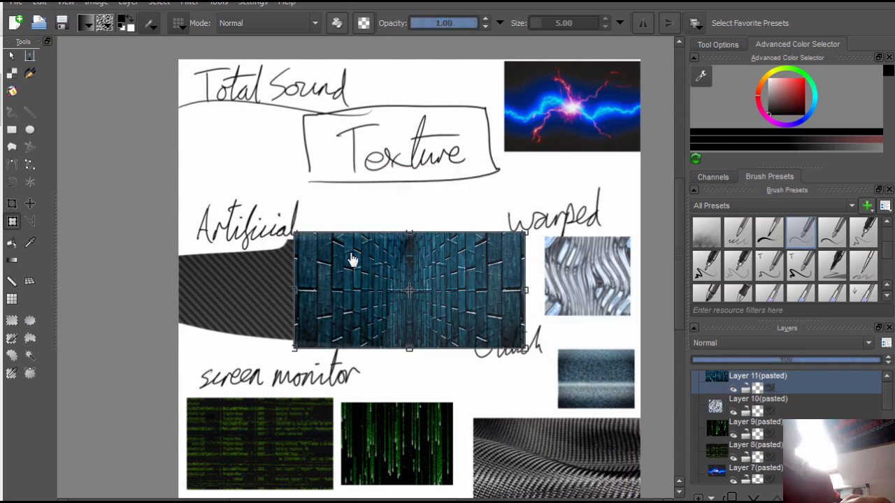
drag(294, 232, 388, 267)
drag(463, 283, 476, 253)
key(Return)
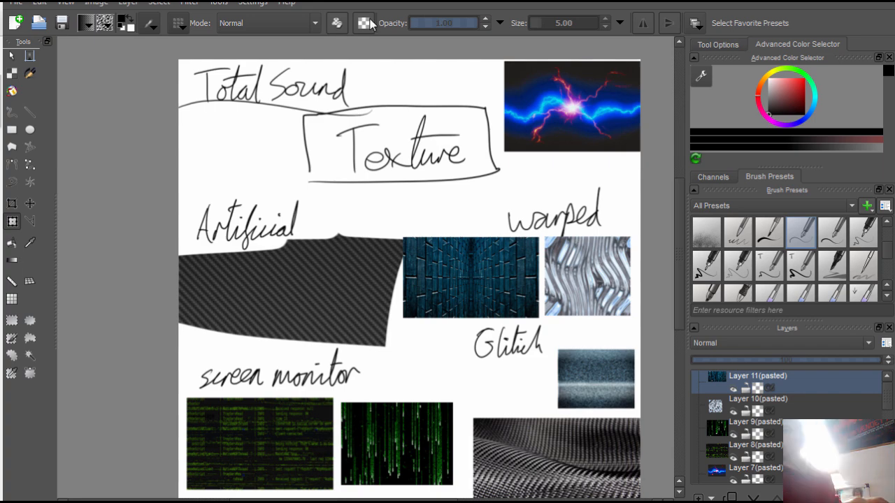
Step: Paste the orange swirled texture as web, shrink it, and place it just below the boxed "Texture" title
key(ctrl+v)
click(418, 310)
drag(306, 363, 411, 301)
drag(466, 271, 429, 229)
drag(425, 257, 424, 238)
key(Return)
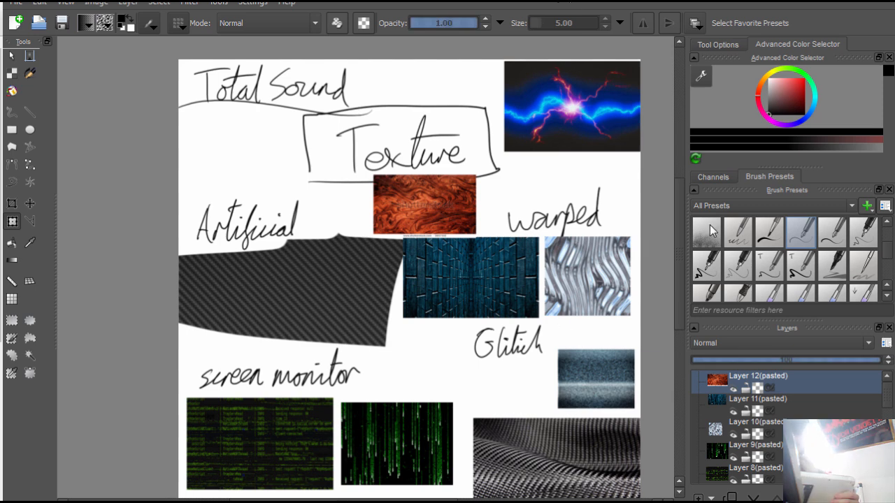
Step: Paste the spark explosion image, shrink it, and place it between "screen monitor" and "Glitch"
scroll(679, 252, down, 2)
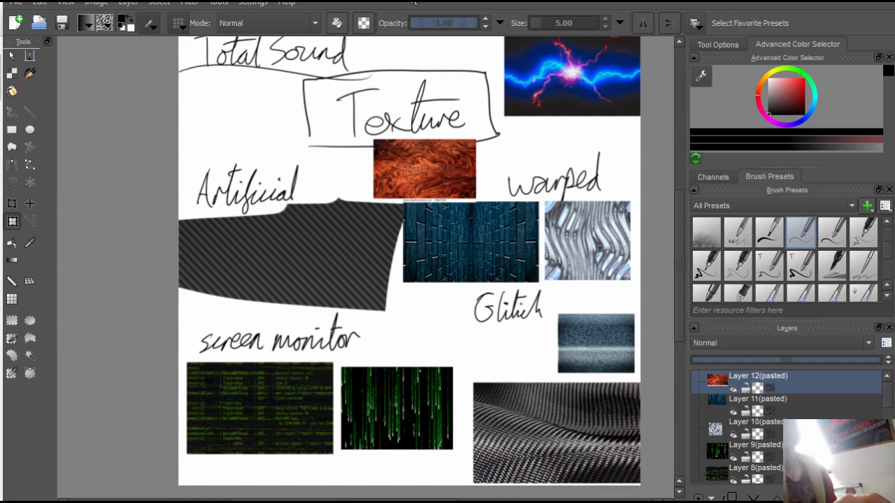
key(ctrl+v)
drag(416, 257, 482, 282)
drag(457, 313, 444, 321)
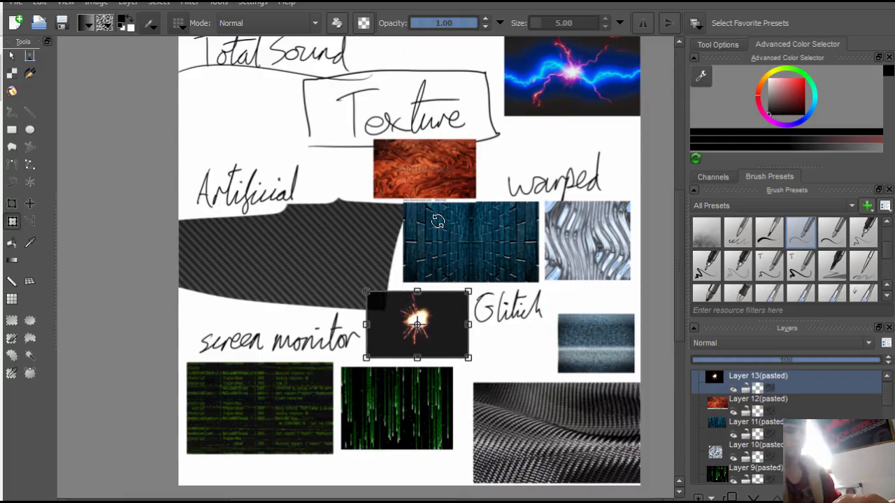
key(Return)
Step: Save the sheet as "total sound texture exploration" in the sound sketches folder, as a Krita document and as a JPEG image
click(15, 3)
click(56, 81)
click(208, 199)
scroll(208, 200, down, 5)
double_click(433, 203)
double_click(507, 175)
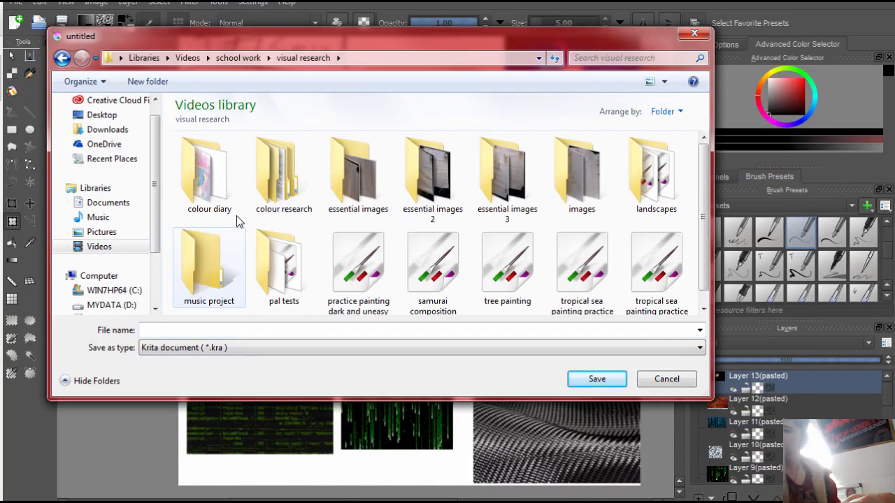
double_click(212, 260)
double_click(283, 173)
text(total sound texture explorat)
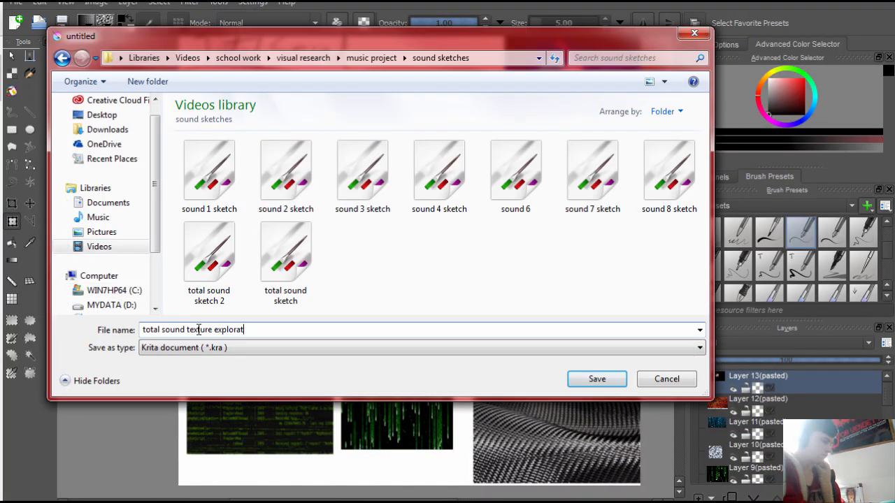
text(ion)
key(Return)
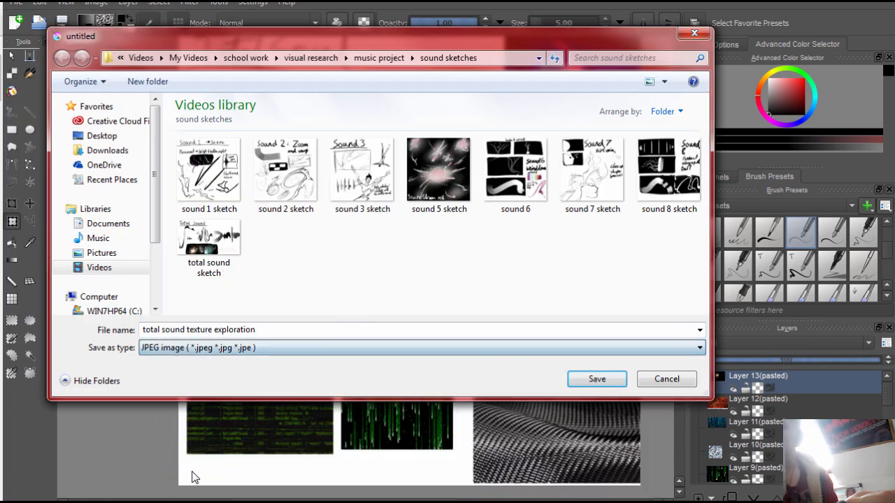
click(597, 378)
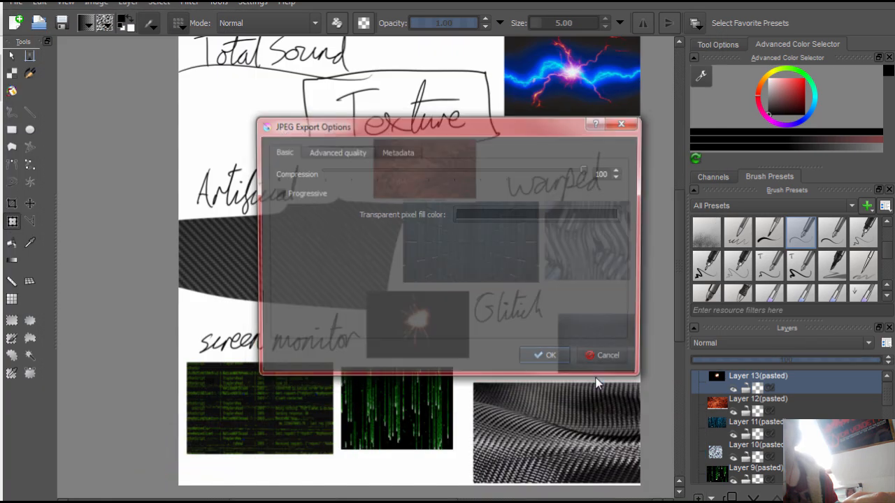
click(549, 359)
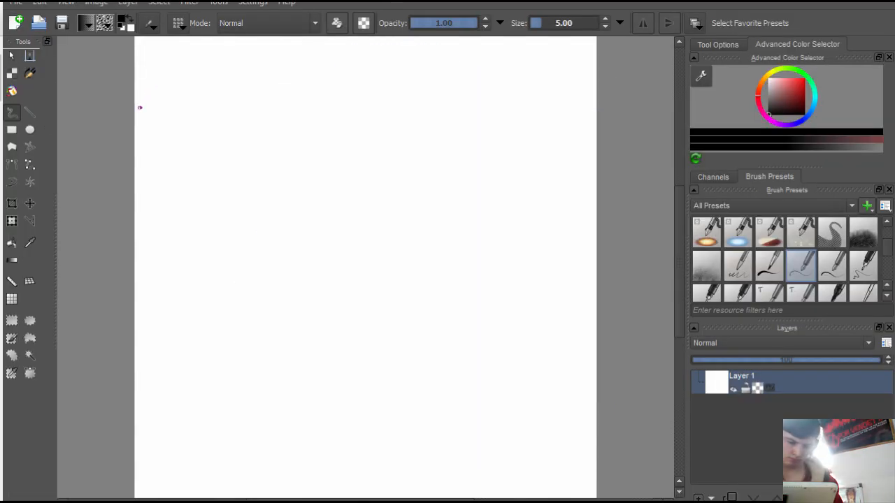
Step: Add a new layer to the blank canvas and write the underlined title "Shapes and Strokes" across its upper edge
click(698, 498)
drag(162, 132, 219, 112)
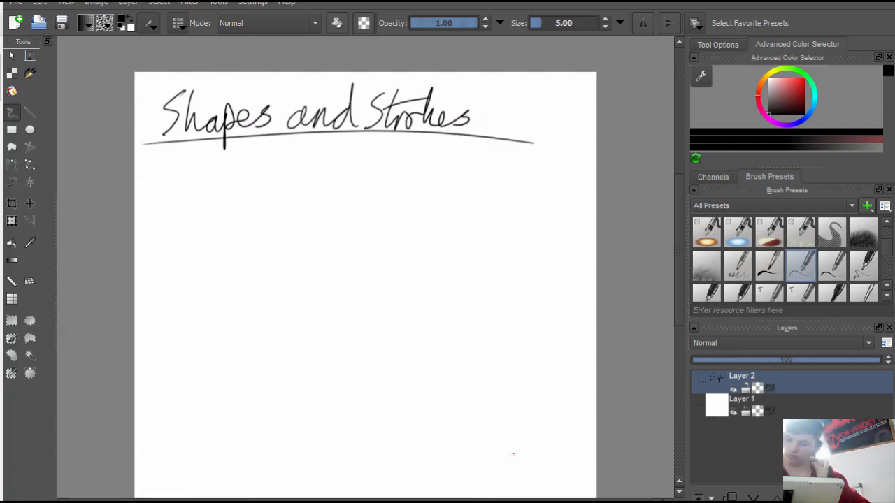
Step: Sketch a jagged, lightning-like outline with a few small accent strokes below the title, undoing the first trial stroke
scroll(472, 243, down, 2)
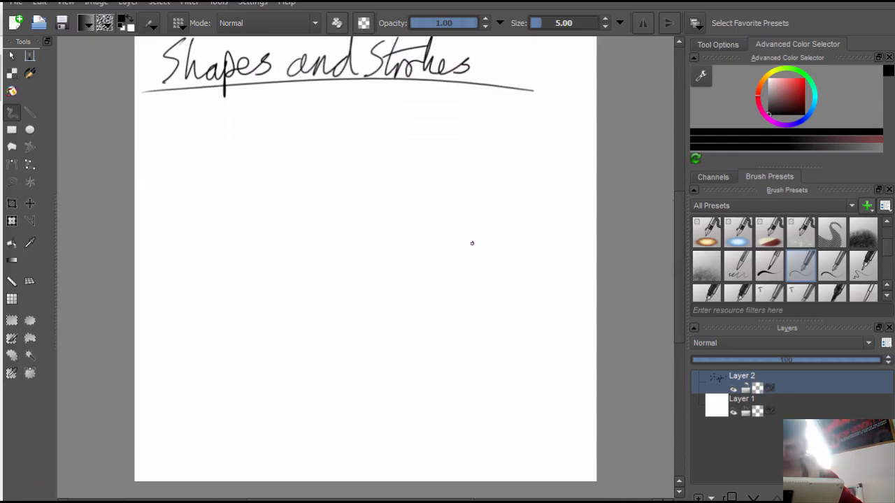
drag(216, 263, 160, 125)
key(ctrl+z)
mouse_move(218, 100)
mouse_down()
mouse_move(243, 180)
mouse_move(194, 150)
mouse_up()
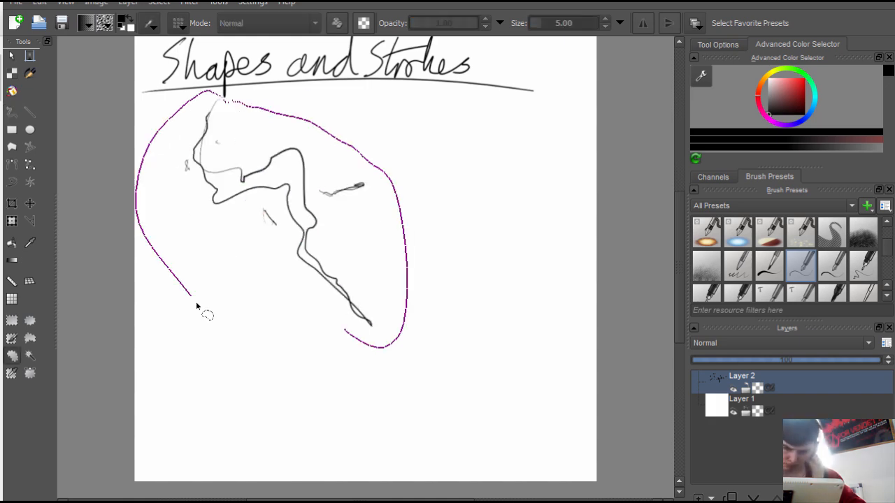
Step: Select the jagged sketch with a freehand selection, scale it down, and move it against the canvas's left edge
drag(197, 306, 389, 339)
click(12, 221)
drag(308, 280, 266, 279)
mouse_move(364, 408)
mouse_down()
mouse_move(336, 368)
mouse_move(320, 385)
mouse_move(303, 369)
mouse_up()
key(Return)
key(Return)
Step: Draw a small spiky burst with radiating strokes, then select it, move it closer to the jagged outline, and deselect
click(12, 112)
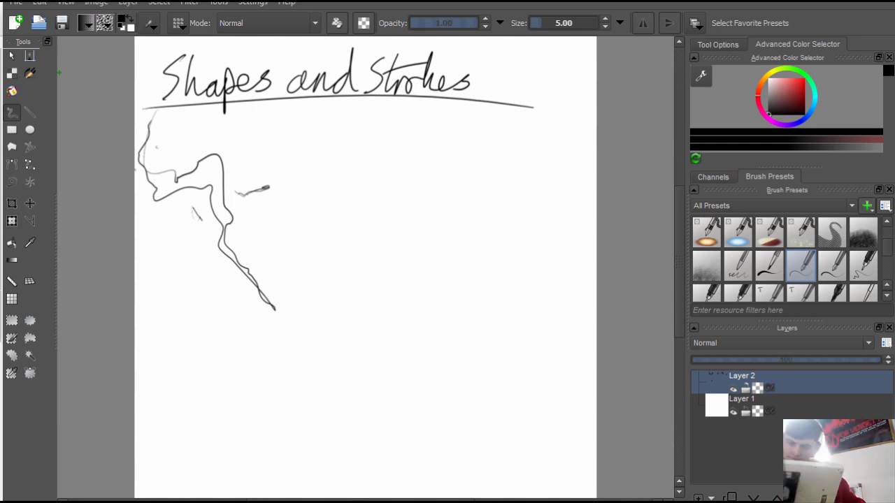
click(30, 339)
drag(418, 216, 420, 238)
click(12, 221)
drag(422, 196, 366, 196)
key(Return)
key(Return)
key(ctrl+shift+a)
click(12, 113)
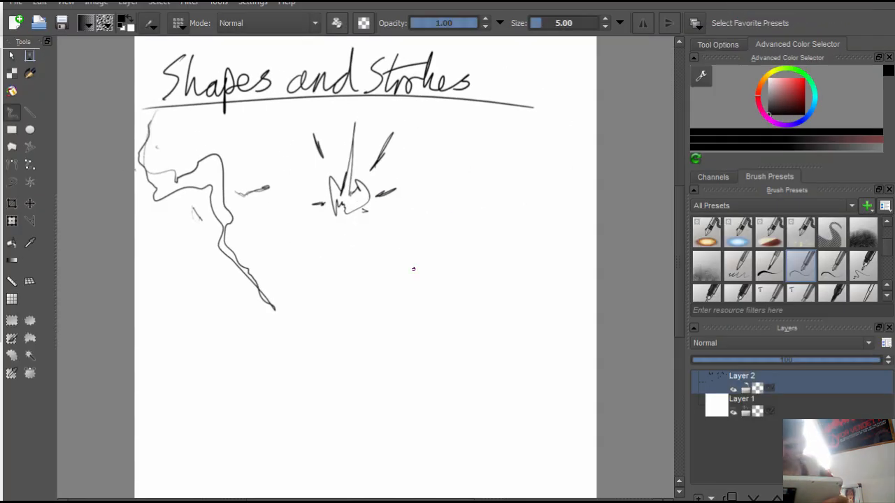
click(30, 338)
mouse_move(220, 281)
mouse_down()
mouse_move(360, 285)
mouse_move(228, 301)
mouse_up()
click(12, 220)
click(768, 79)
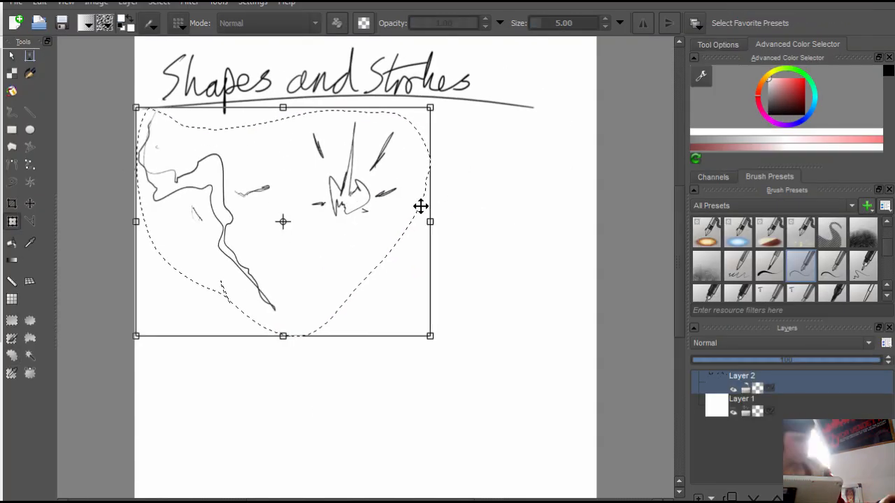
key(ctrl+shift+a)
Step: Draw three long black curved strokes to the right of the jagged outline, sweeping in and converging near the canvas's middle
mouse_move(678, 202)
mouse_down()
mouse_move(679, 190)
mouse_move(679, 198)
mouse_up()
click(12, 112)
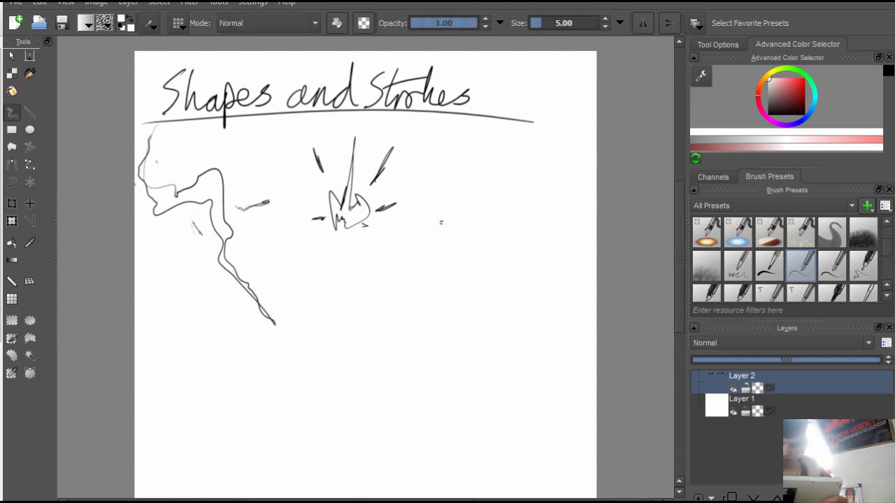
key(x)
drag(516, 152, 344, 304)
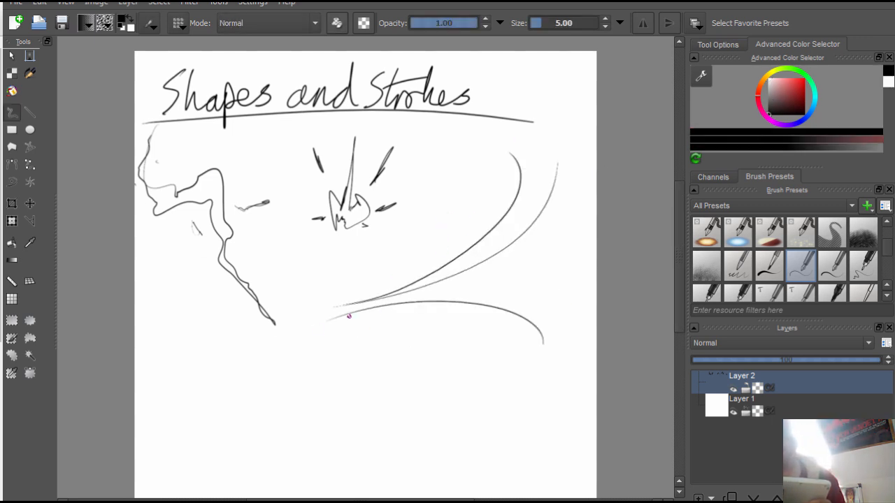
Step: Add a fourth curved stroke converging with the other three, then test another brush preset and undo the test stroke
drag(567, 310, 384, 305)
click(707, 266)
drag(582, 190, 529, 253)
key(ctrl+z)
Step: Paint a dark crosshatched texture patch below the jagged outline with a textured brush preset, undoing the trial strokes
click(864, 233)
drag(579, 227, 589, 250)
key(ctrl+z)
mouse_move(182, 313)
mouse_down()
mouse_move(148, 389)
mouse_move(220, 404)
mouse_up()
key(ctrl+z)
key(ctrl+z)
drag(203, 338, 227, 406)
Step: Choose the large woven-texture brush preset and test it in the canvas's empty lower area, undoing the test strokes
drag(886, 250, 887, 261)
click(737, 267)
drag(348, 350, 309, 437)
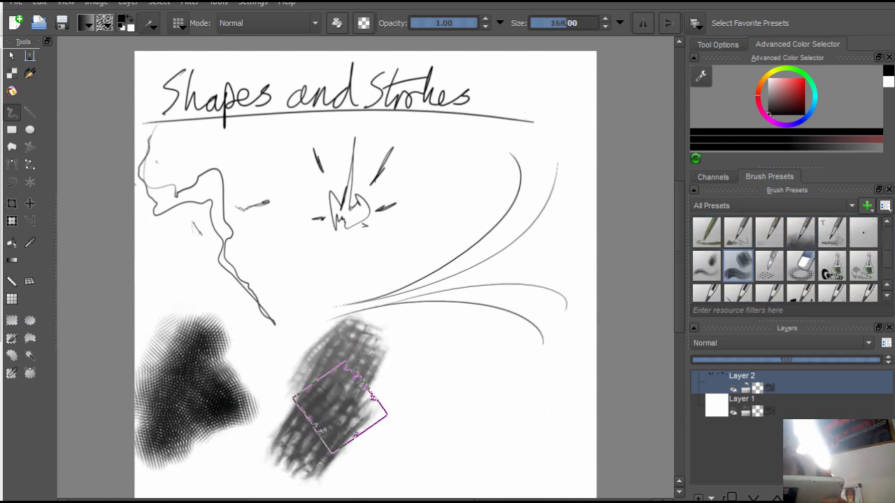
drag(318, 388, 562, 381)
key(ctrl+z)
key(ctrl+z)
Step: Shade the four converging curves with broad woven-texture sweeps fanning out to the canvas's right side
drag(542, 195, 398, 301)
drag(555, 318, 405, 304)
drag(581, 234, 458, 286)
drag(516, 241, 540, 130)
key(ctrl+z)
drag(538, 164, 449, 296)
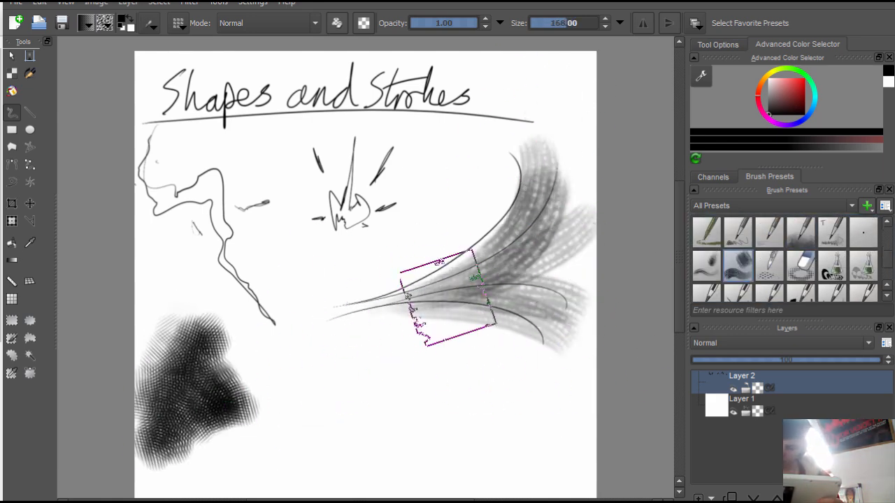
drag(559, 297, 422, 315)
drag(483, 294, 554, 343)
Step: Paint a soft grey hooked stroke ending in a small scribble beside the dark texture patch, undoing the first try
click(707, 266)
drag(309, 349, 409, 447)
key(ctrl+z)
drag(287, 345, 370, 385)
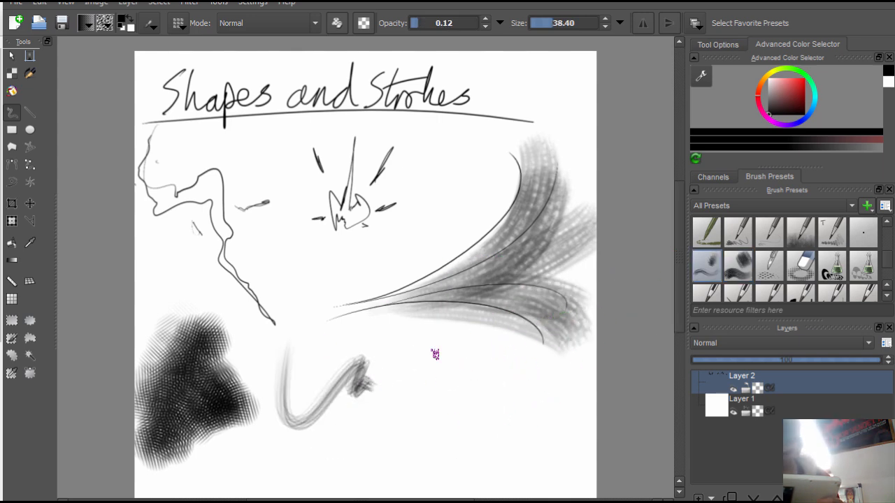
Step: Draw a large dotted spiral in the canvas's lower-right area with a dotted-line brush preset, undoing the first two attempts
drag(680, 241, 679, 263)
drag(886, 260, 886, 271)
click(831, 233)
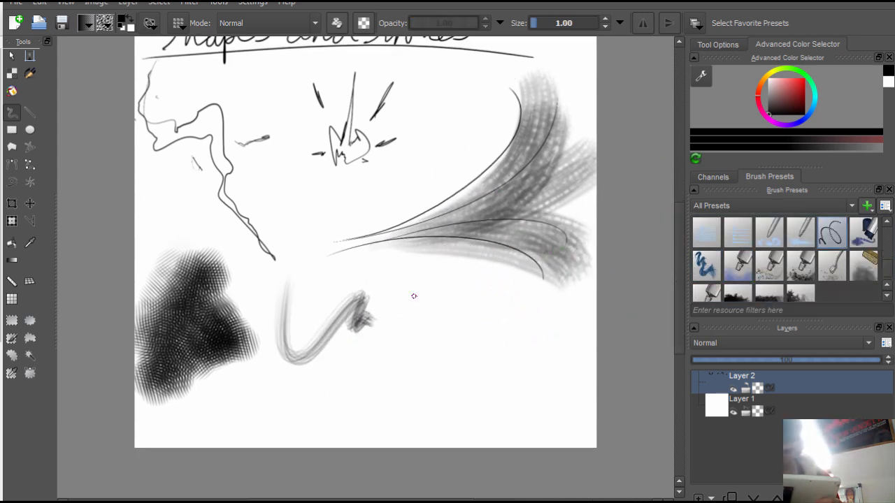
drag(473, 283, 454, 356)
key(ctrl+z)
drag(523, 314, 462, 368)
key(ctrl+z)
drag(487, 288, 459, 357)
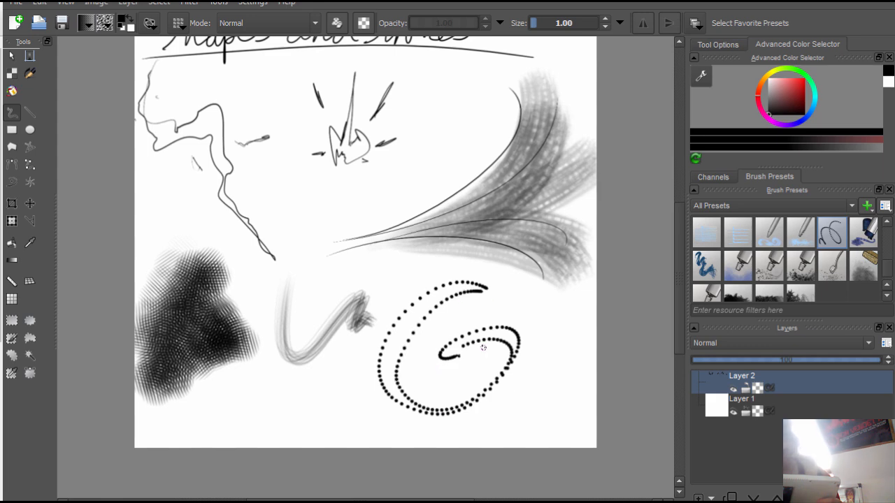
drag(429, 260, 505, 307)
Step: Spray a speckled patch in the canvas's lower-right corner and paint two horizontal spiky bands below the burst
scroll(870, 270, down, 1)
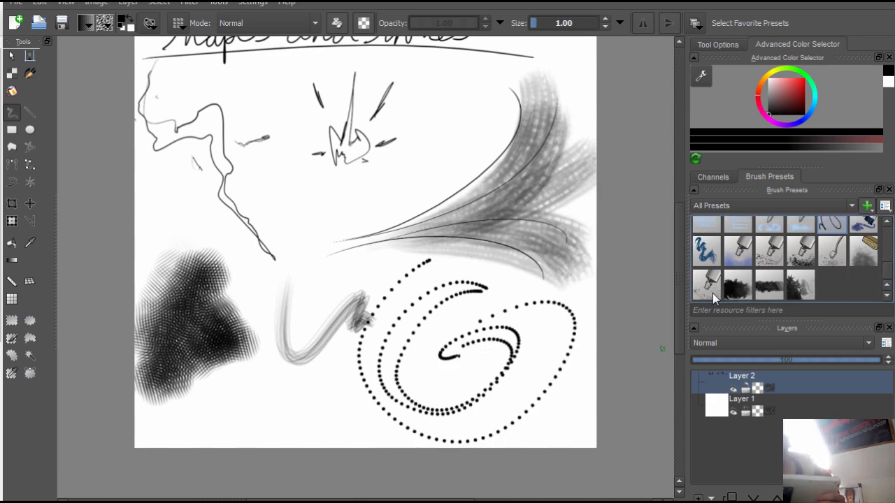
click(737, 285)
drag(580, 392, 552, 434)
click(769, 285)
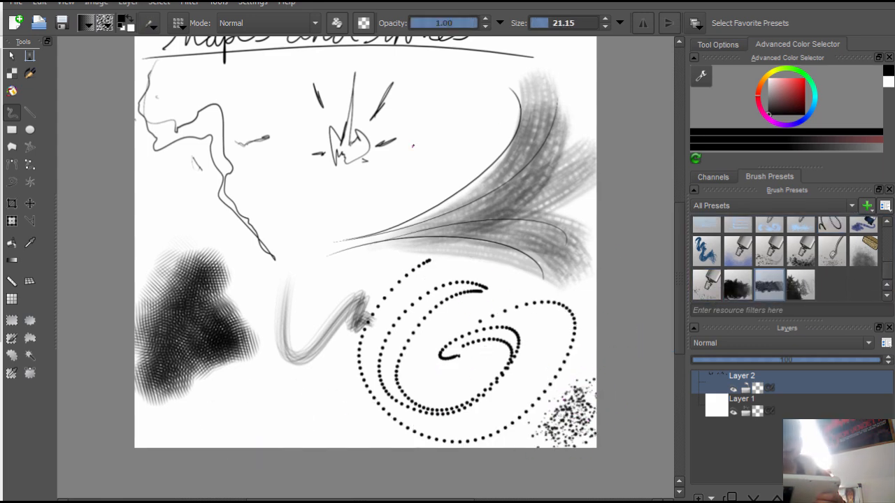
drag(241, 189, 398, 183)
drag(260, 224, 383, 218)
drag(680, 241, 680, 235)
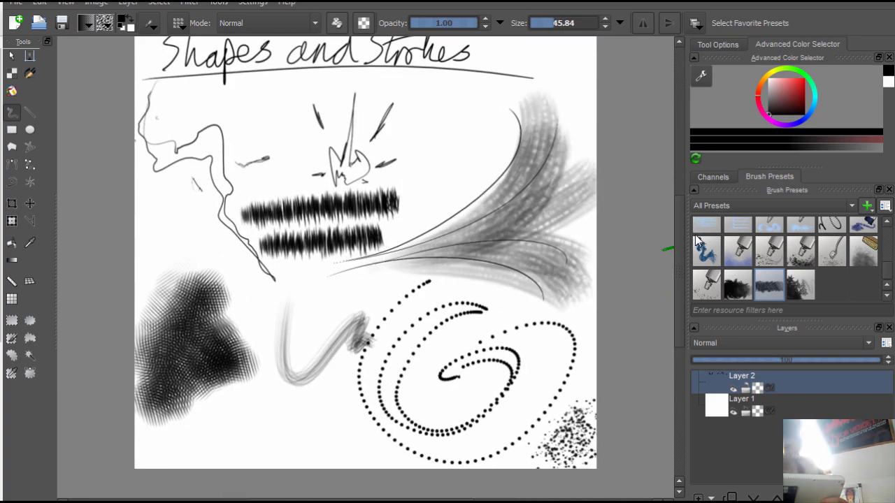
click(801, 286)
drag(307, 391, 226, 440)
key(ctrl+z)
Step: Select the burst with a freehand selection, move it left towards the jagged outline, and deselect
click(30, 338)
drag(383, 79, 301, 136)
click(13, 222)
drag(377, 165, 343, 148)
key(ctrl+shift+a)
Step: Add a new paint layer, place it beneath the sketch layer, and return to the freehand brush
drag(680, 272, 679, 262)
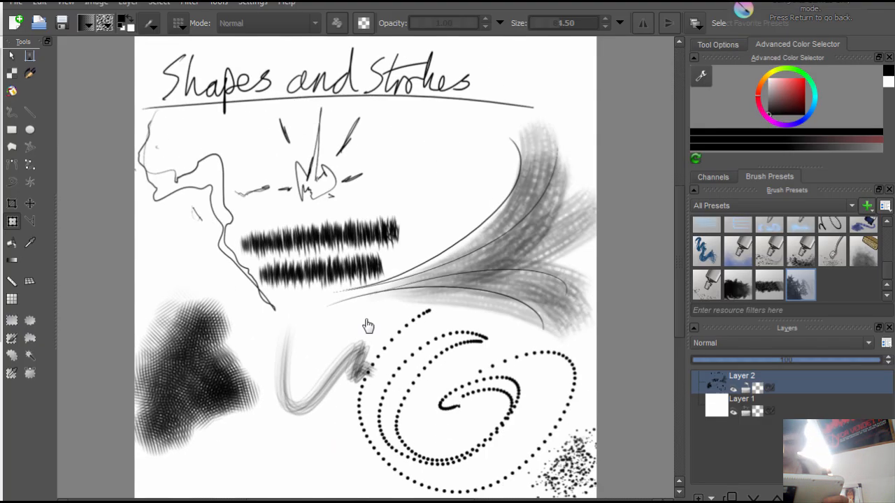
click(698, 498)
click(753, 497)
click(12, 112)
Step: Cover everything below the title line with solid black on the new layer, using an ink brush sized 163.99
drag(886, 270, 888, 245)
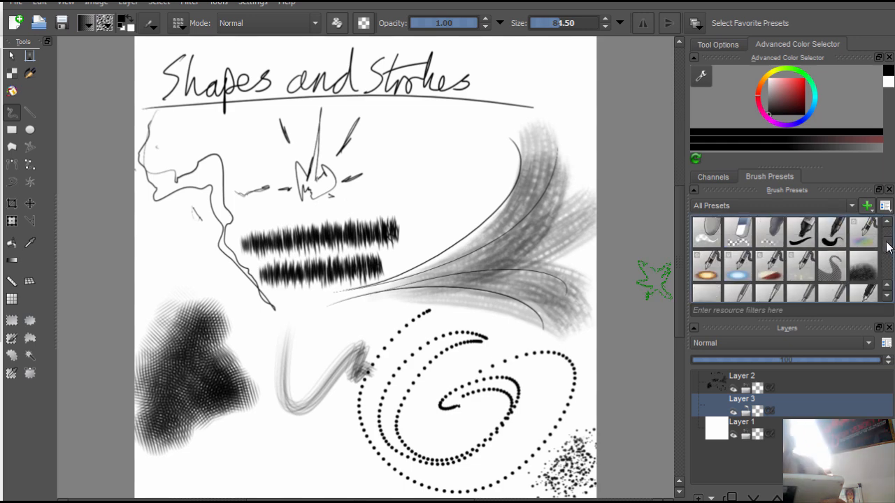
click(832, 232)
drag(472, 257, 383, 402)
key(ctrl+z)
click(566, 23)
mouse_move(172, 143)
mouse_down()
mouse_move(186, 338)
mouse_move(350, 141)
mouse_move(321, 296)
mouse_move(569, 147)
mouse_up()
drag(681, 222, 682, 232)
Step: Start a filter mask on Layer 2 and examine the filters offered in the different categories
click(786, 381)
right_click(797, 389)
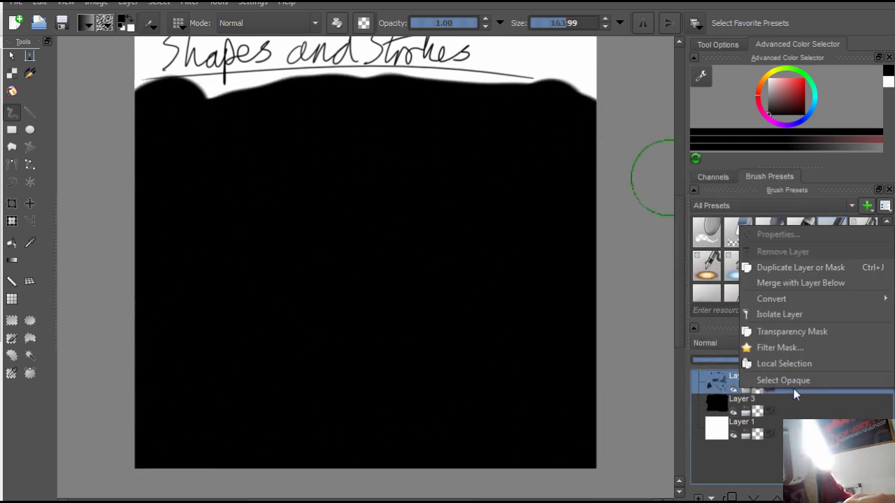
click(793, 383)
click(299, 239)
scroll(332, 255, down, 3)
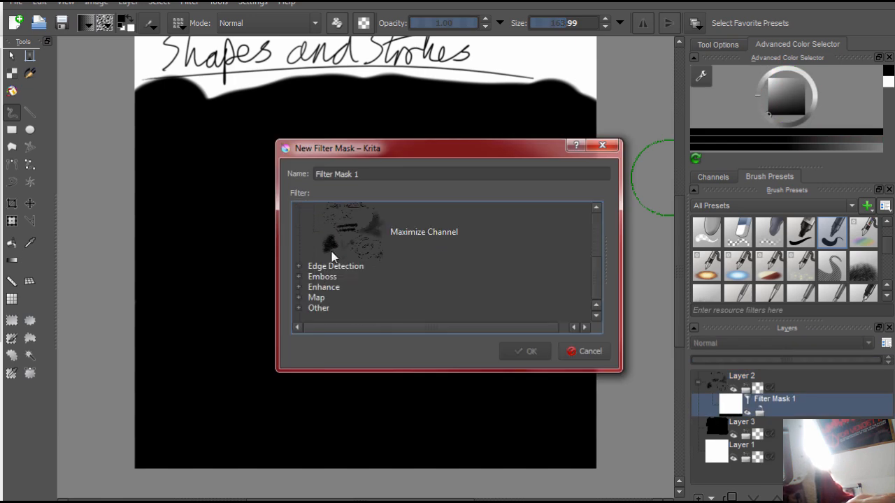
scroll(331, 256, up, 2)
click(298, 218)
click(298, 260)
scroll(307, 260, down, 3)
scroll(301, 248, up, 2)
click(298, 239)
click(299, 271)
scroll(320, 275, down, 1)
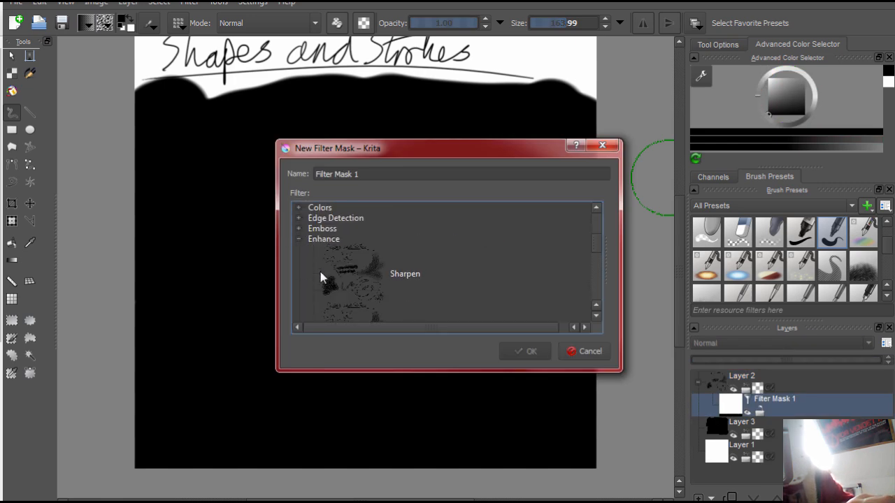
click(299, 270)
click(299, 280)
click(299, 249)
click(298, 207)
scroll(363, 248, down, 1)
click(349, 294)
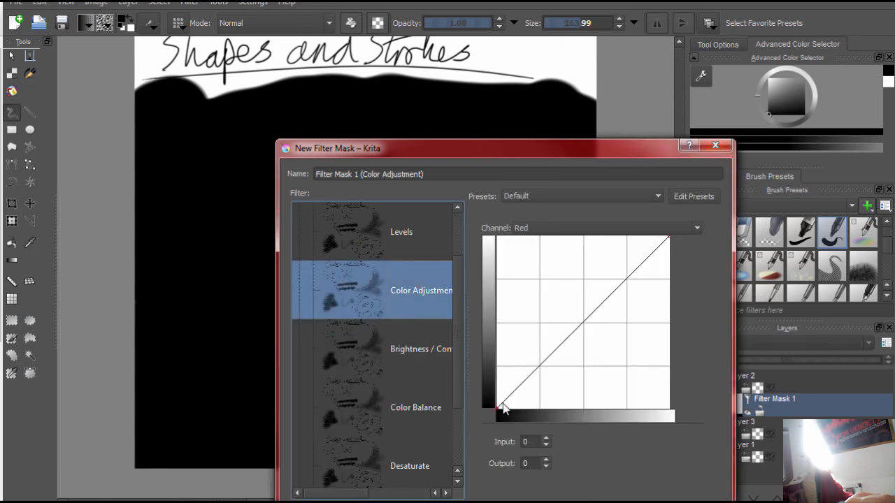
drag(600, 339, 572, 321)
click(561, 226)
click(629, 197)
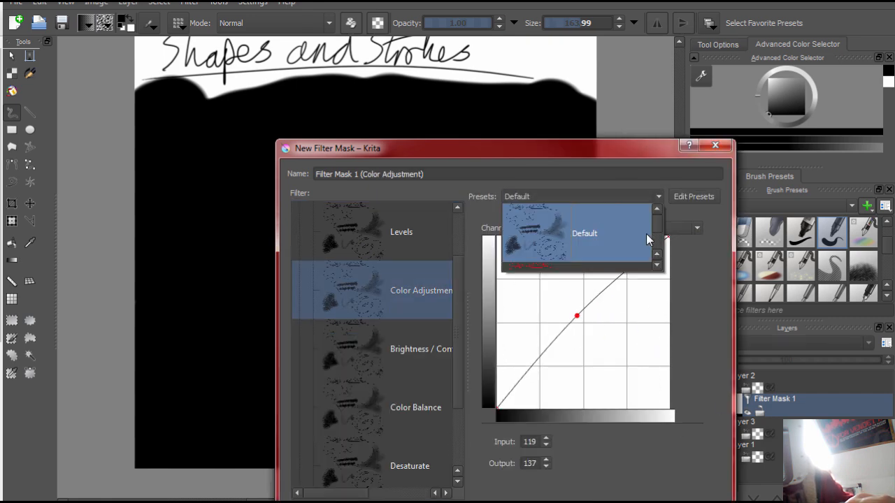
click(415, 254)
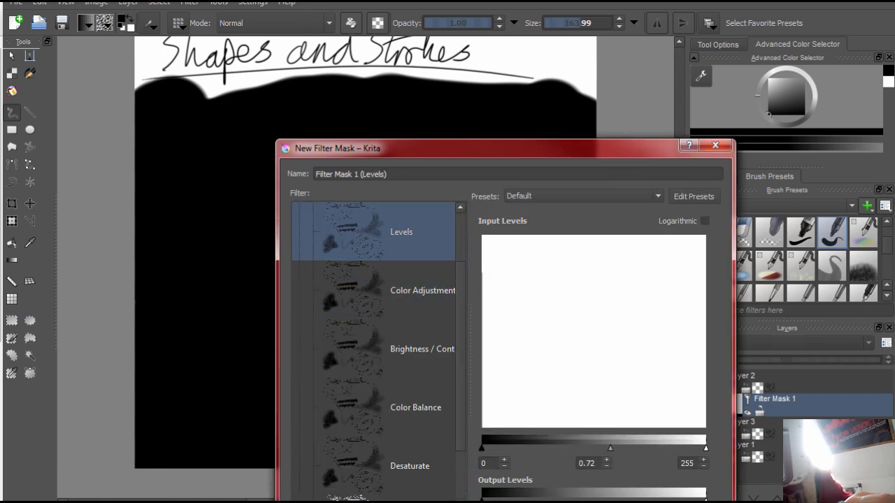
drag(461, 392, 463, 462)
click(715, 145)
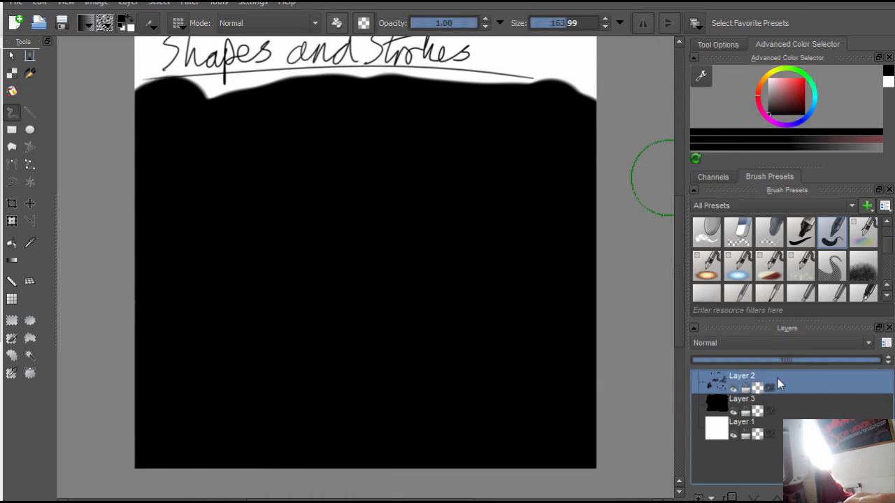
right_click(739, 380)
click(680, 301)
key(ctrl+z)
click(40, 4)
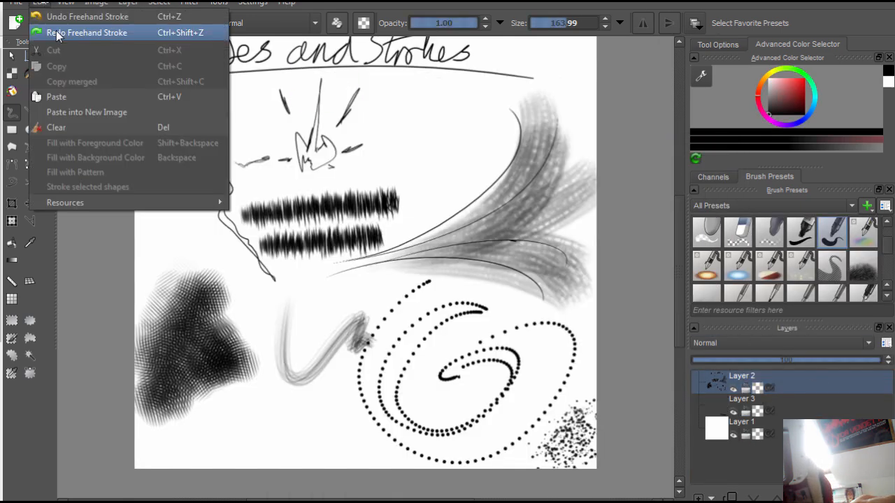
click(59, 35)
Step: Add an Invert filter mask to Layer 2 so its strokes turn white over the black background
right_click(740, 381)
click(793, 353)
click(300, 209)
drag(593, 228, 593, 286)
click(401, 291)
click(526, 352)
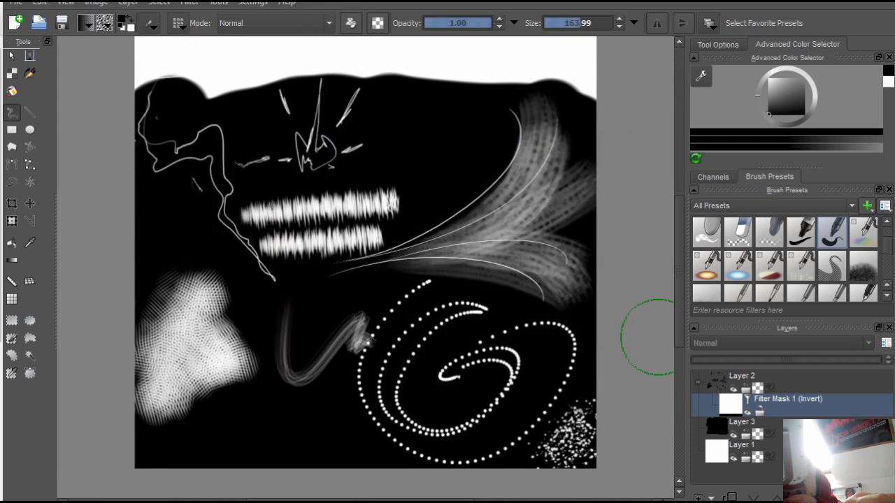
Step: Add a new top layer and handwrite the title "Shapes" in black across the white band
scroll(621, 287, down, 1)
scroll(680, 325, up, 1)
click(697, 498)
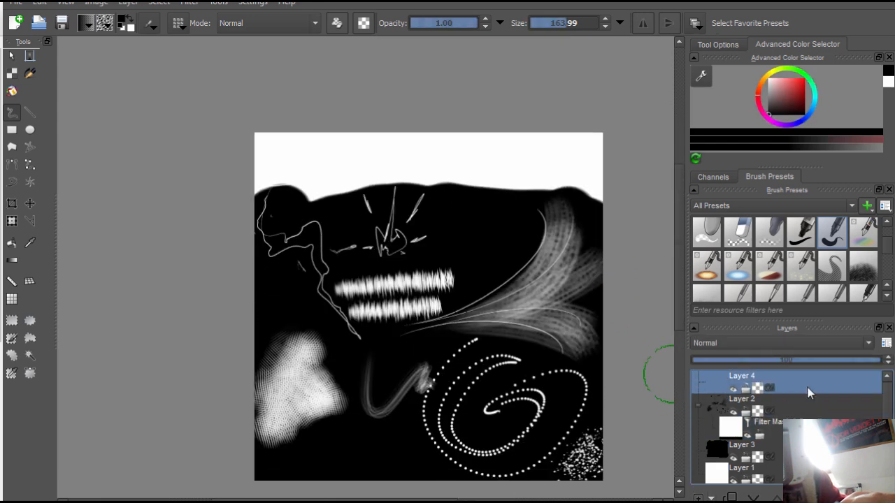
scroll(863, 266, down, 2)
click(800, 232)
drag(297, 143, 276, 182)
drag(307, 139, 335, 174)
drag(342, 160, 333, 189)
drag(356, 163, 376, 167)
drag(390, 153, 377, 172)
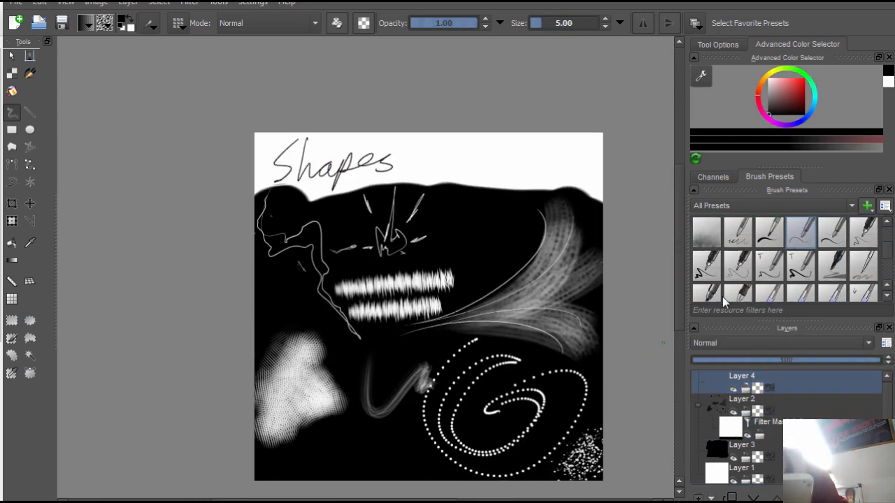
Step: On Layer 2, airbrush soft glows over the burst, the jagged outline and the shaded fan at 0.20 opacity, size 300
click(769, 400)
drag(883, 250, 883, 236)
click(769, 233)
drag(386, 237, 398, 235)
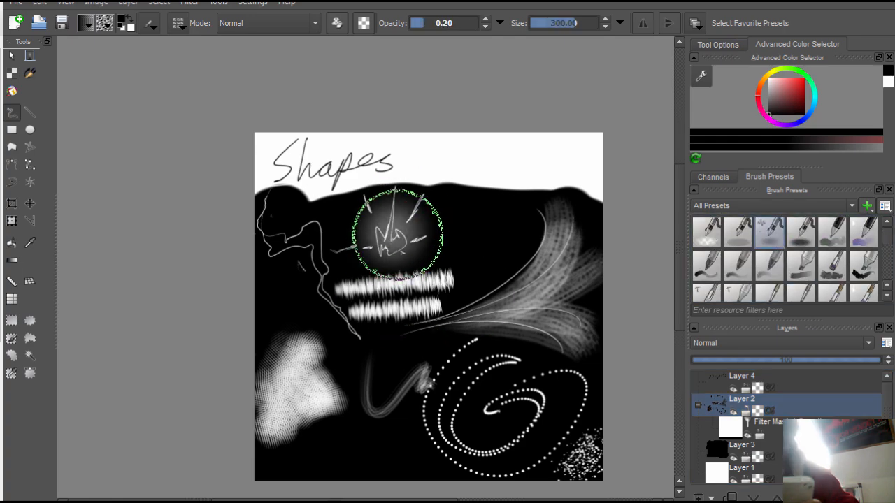
drag(302, 245, 301, 252)
drag(575, 287, 599, 223)
Step: Start saving the sketch as a new file and browse to the "sound sketches" folder inside "music project"
scroll(347, 221, up, 1)
click(17, 4)
click(41, 82)
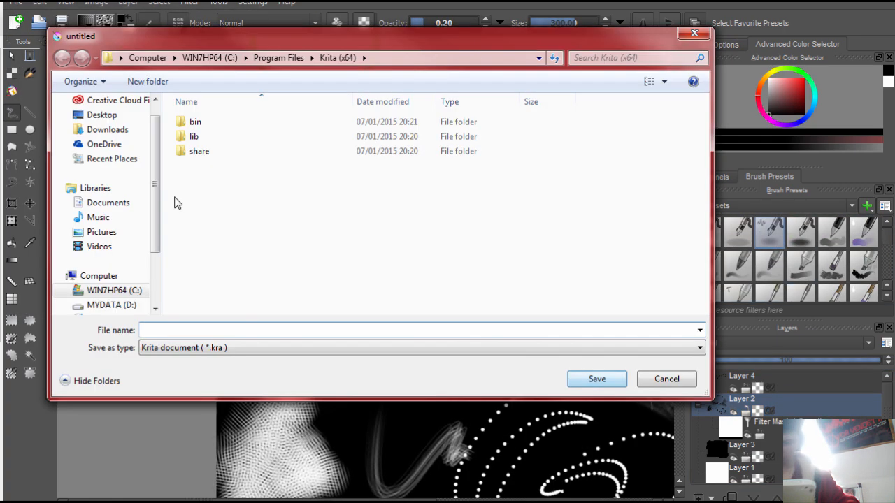
click(99, 246)
double_click(209, 213)
double_click(210, 274)
double_click(231, 279)
double_click(352, 200)
Step: Save the sketch as a JPEG image named "shapes", accepting the export options
text(shaopes)
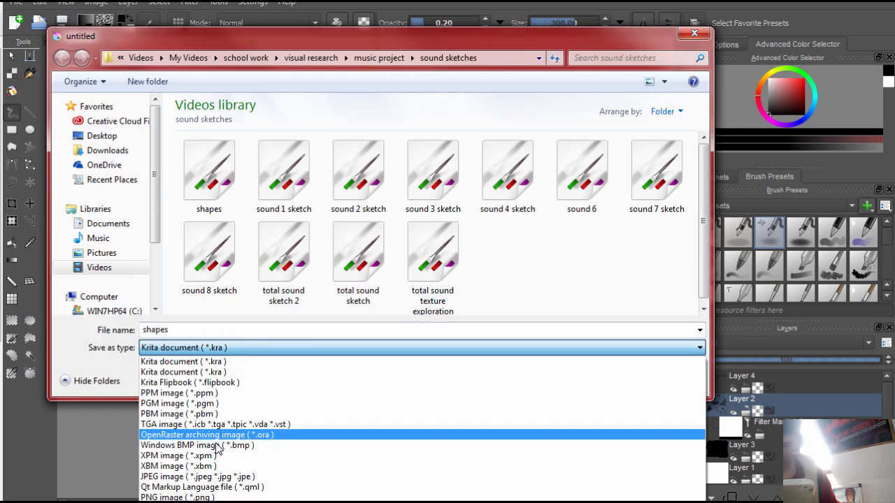
click(489, 374)
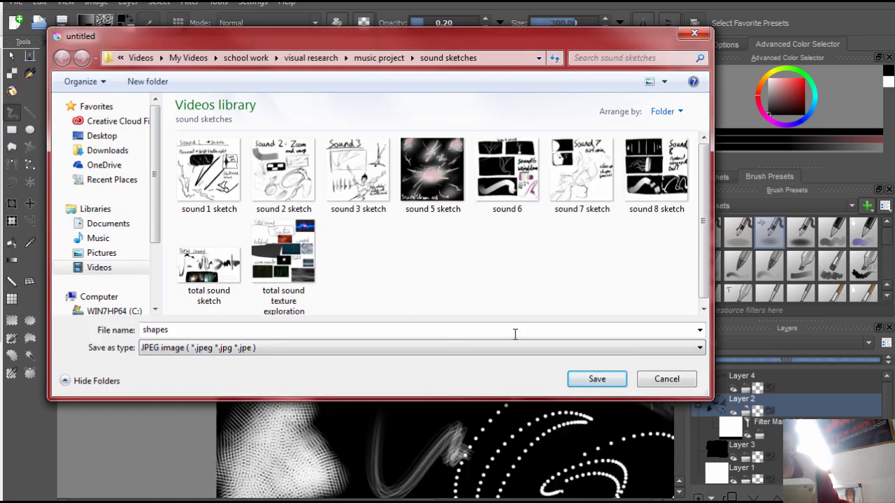
click(615, 375)
click(550, 360)
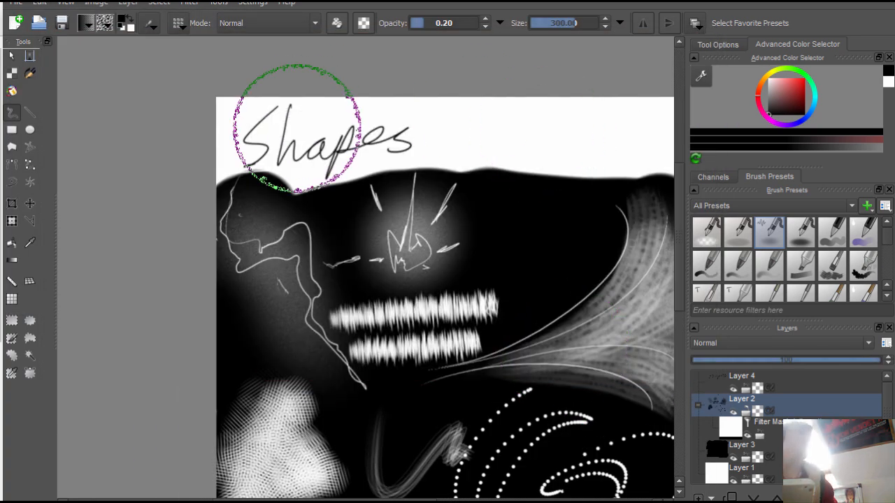
Step: Switch to Photoshop and try to create a new document 1000 pixels wide
click(39, 2)
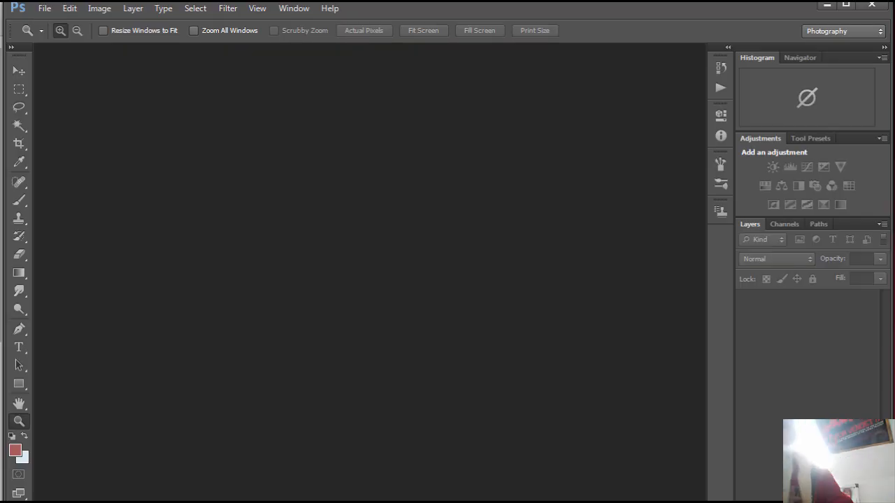
key(ctrl+n)
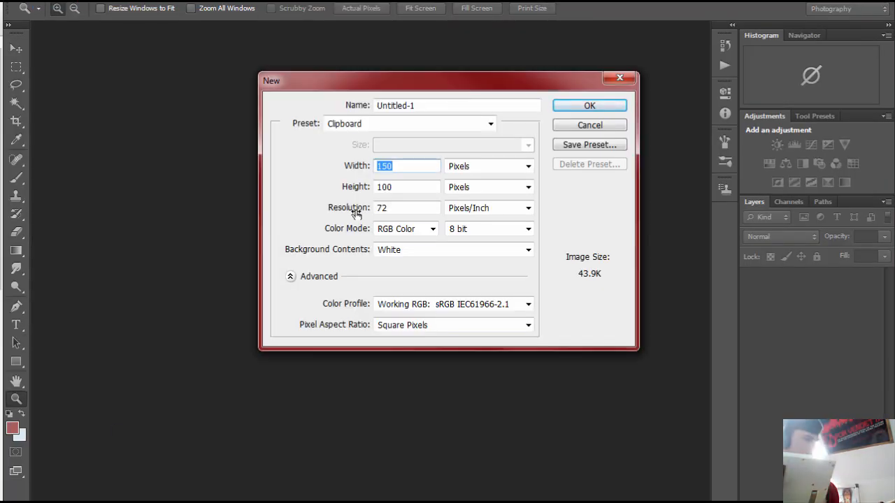
text(1000)
key(Return)
key(ctrl+n)
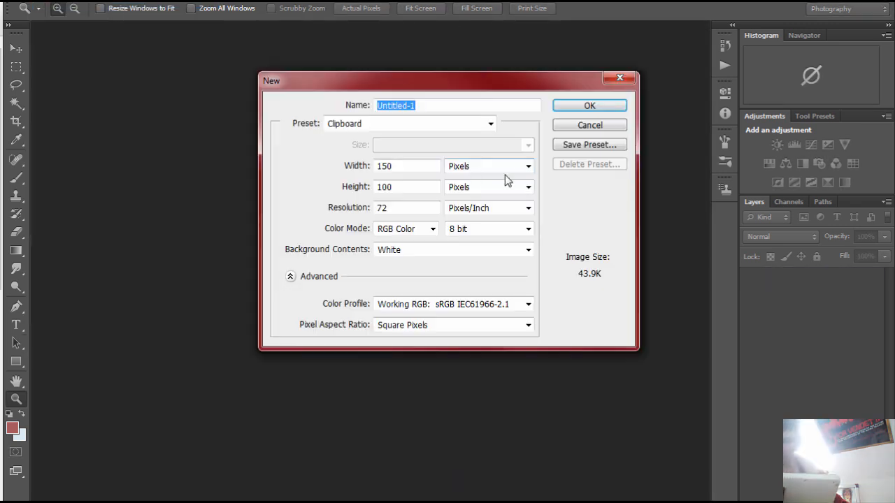
click(528, 249)
click(491, 274)
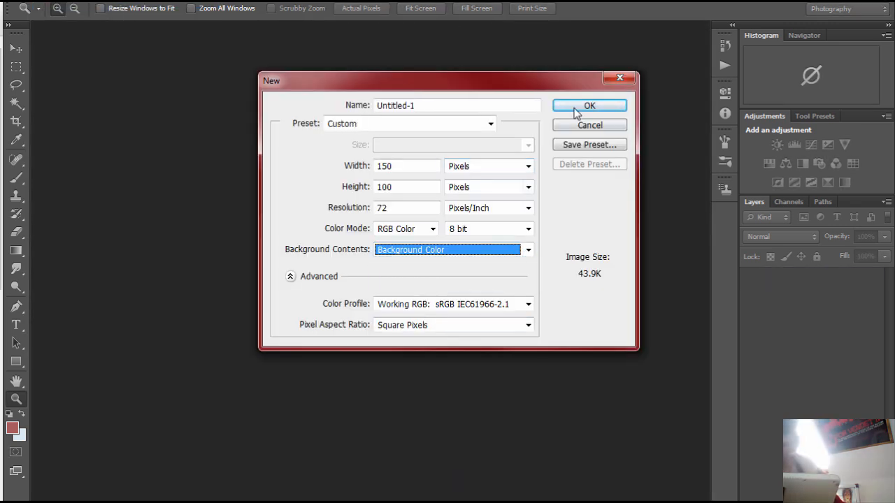
click(411, 168)
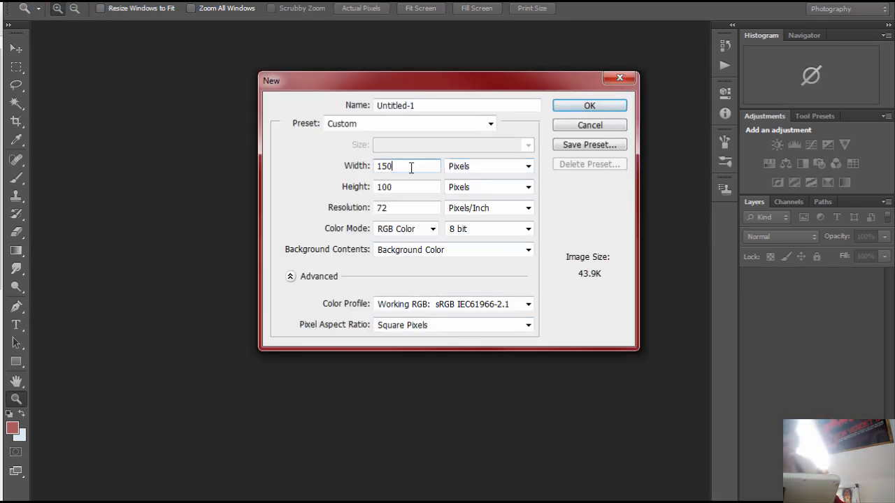
click(588, 106)
click(24, 437)
click(467, 271)
click(140, 28)
Step: Create a new landscape document with White background contents
click(50, 0)
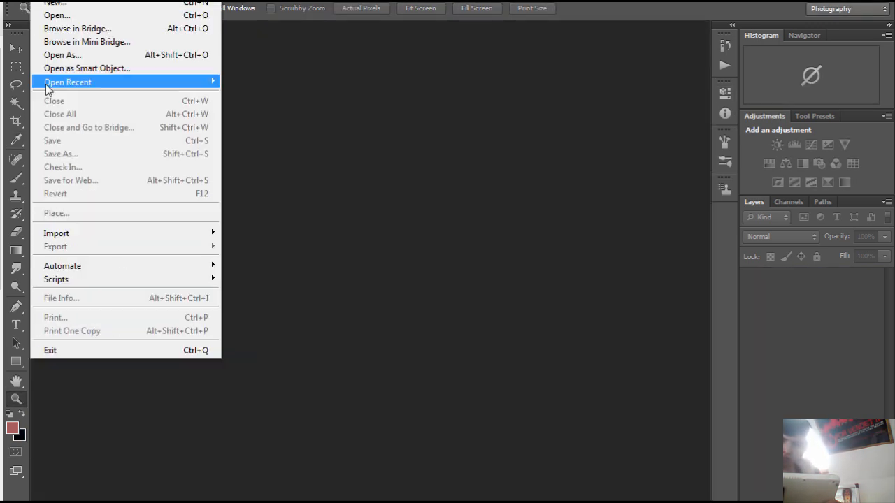
click(56, 3)
click(413, 188)
click(528, 249)
click(489, 262)
click(589, 108)
click(16, 179)
drag(186, 172, 341, 355)
key(ctrl+z)
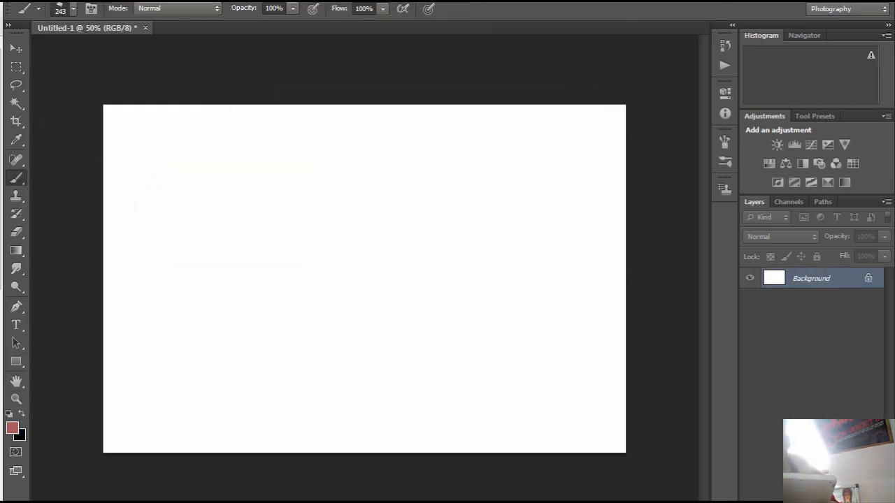
Step: Cover the whole canvas with a black rectangle shape of about 1548 by 1042 px and lock its layer
click(856, 495)
click(16, 362)
key(d)
drag(97, 100, 635, 461)
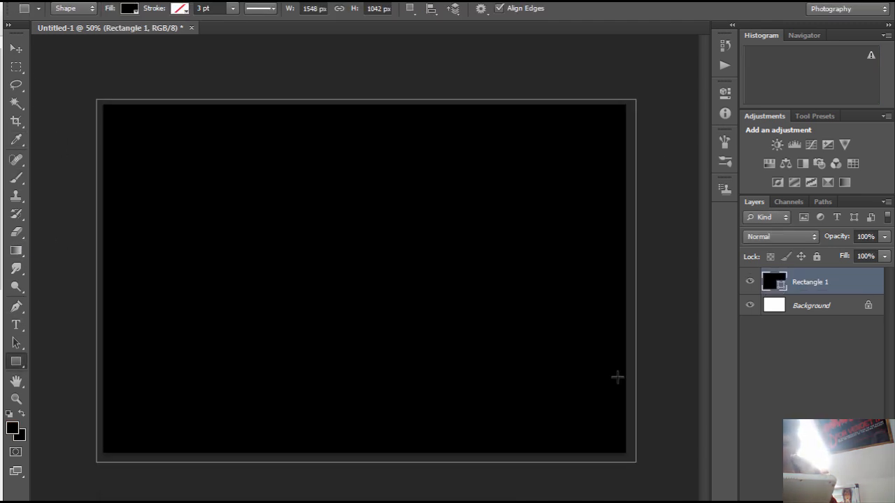
click(817, 256)
Step: Add a new layer above the black rectangle, choose the 45 px Brush preset and set the foreground colour to white
click(855, 495)
click(16, 178)
click(72, 8)
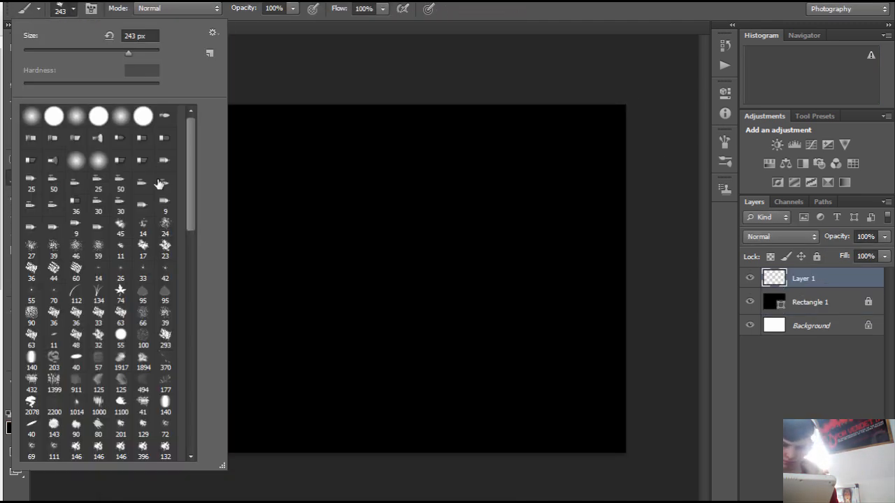
double_click(160, 186)
drag(315, 160, 305, 183)
click(13, 427)
click(113, 286)
click(467, 282)
Step: Try out several white strokes with the 45 px brush in the canvas's upper-left area, undoing each one
drag(209, 113, 302, 169)
key(ctrl+z)
drag(124, 210, 262, 172)
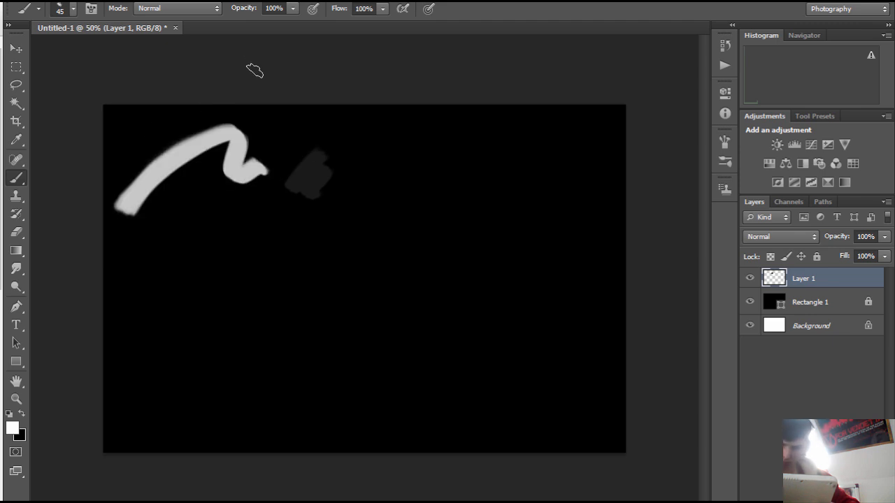
key(ctrl+z)
drag(133, 191, 258, 124)
key(ctrl+z)
mouse_move(116, 227)
mouse_down()
mouse_move(214, 144)
mouse_move(139, 219)
mouse_up()
key(ctrl+z)
Step: Paint a soft diagonal swatch in the canvas's upper-left area and handwrite the label "45" beside it
drag(222, 150, 148, 215)
mouse_move(240, 161)
mouse_down()
mouse_move(162, 226)
mouse_move(182, 228)
mouse_up()
key(ctrl+z)
click(73, 8)
click(77, 116)
drag(255, 123, 251, 129)
Step: Try the 59 px brush with spiral strokes beside the "45" sample and undo them
click(72, 8)
click(32, 47)
click(73, 8)
click(118, 209)
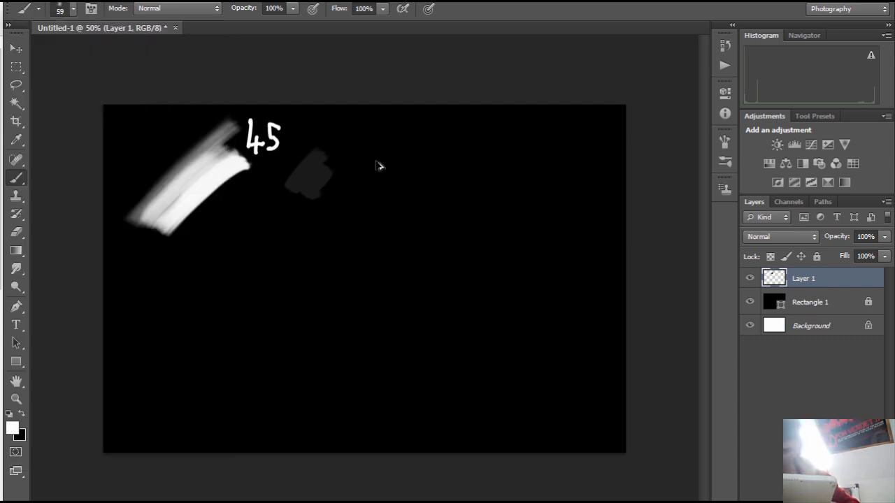
mouse_move(316, 146)
mouse_down()
mouse_move(380, 190)
mouse_move(359, 194)
mouse_up()
key(ctrl+z)
key(ctrl+z)
drag(344, 140, 355, 186)
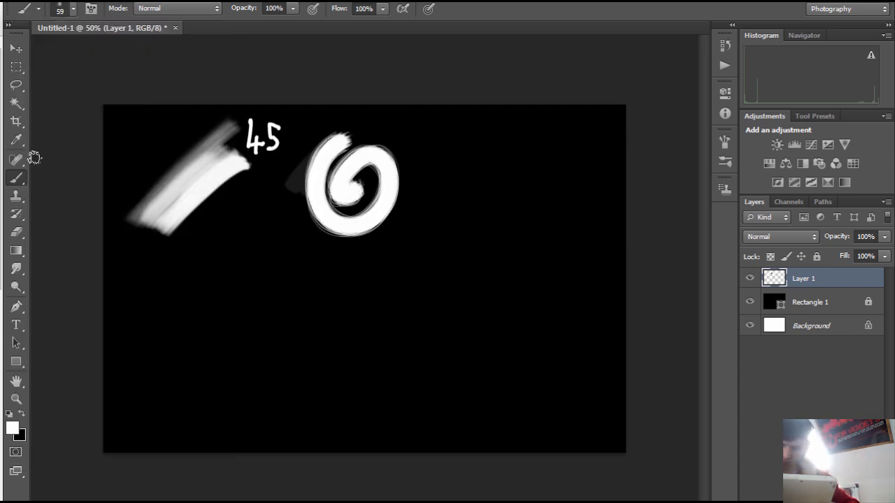
key(ctrl+z)
Step: Paint a streaky zigzag sample with the 41 px brush beside the "45" sample and label it "41"
click(73, 8)
drag(188, 231, 187, 262)
drag(365, 167, 394, 204)
key(ctrl+z)
mouse_move(292, 216)
mouse_down()
mouse_move(399, 182)
mouse_move(378, 198)
mouse_up()
key(ctrl+z)
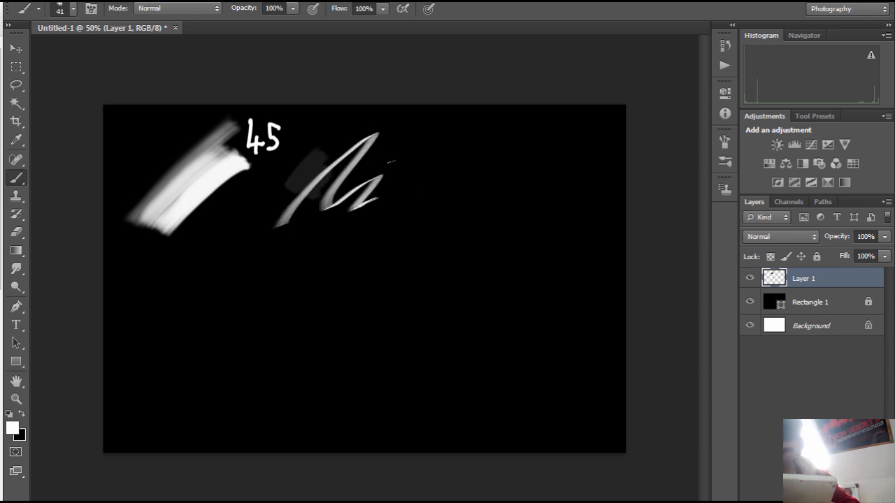
Step: Try the 57 px brush with strokes beside the "41" sample and undo them
click(73, 9)
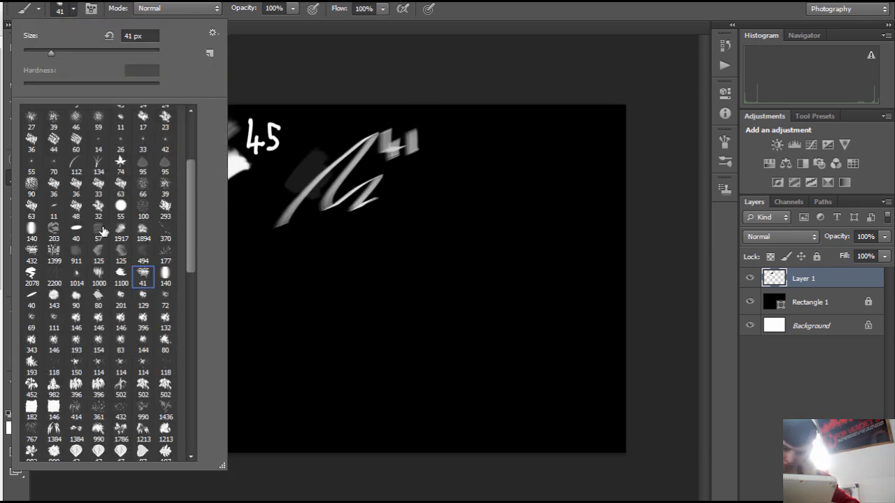
click(104, 233)
drag(525, 139, 504, 190)
key(ctrl+z)
drag(482, 145, 485, 202)
key(ctrl+z)
drag(478, 162, 470, 184)
key(ctrl+z)
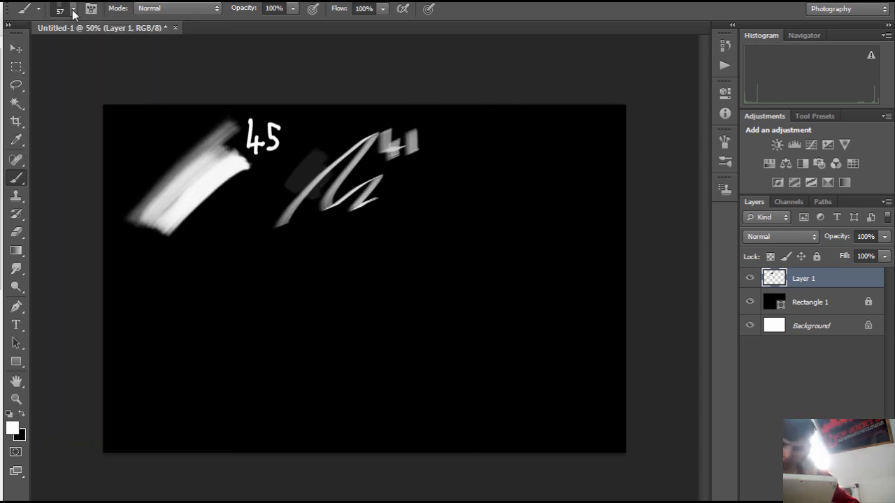
Step: Paint streaky white dabs beside the "41" sample using the 1000 brush preset reduced to 246 px
click(73, 9)
click(100, 275)
drag(542, 133, 514, 263)
key(ctrl+z)
click(73, 8)
click(88, 53)
drag(474, 168, 480, 202)
key(ctrl+z)
click(73, 9)
click(130, 53)
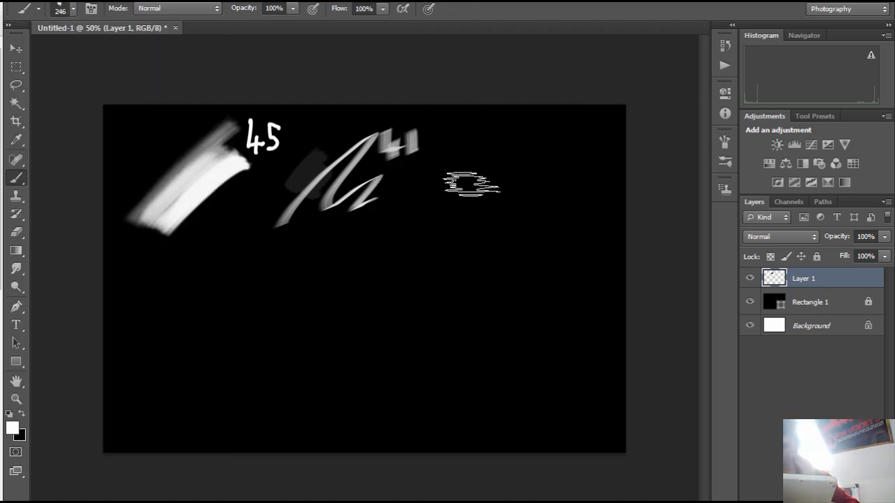
drag(480, 157, 460, 197)
drag(498, 187, 491, 219)
Step: Handwrite the label "1000" above the streaky dabs with a hard round 17 px brush
click(73, 8)
drag(190, 171, 190, 122)
click(54, 117)
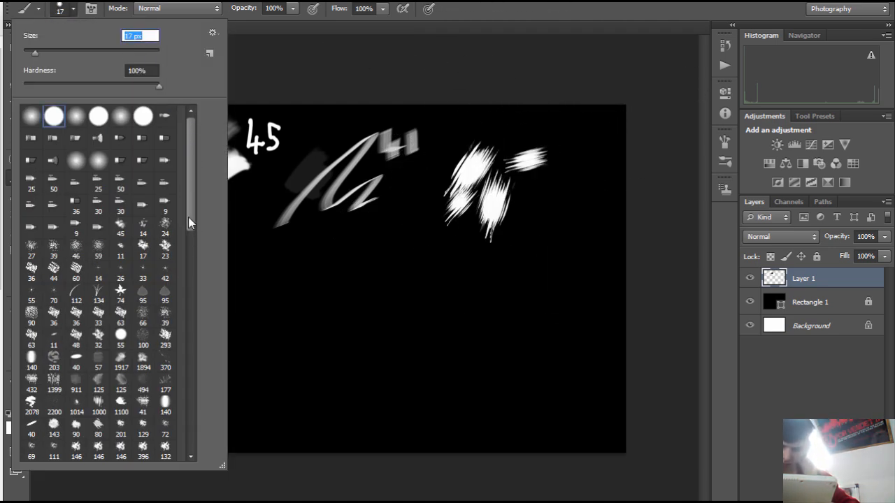
drag(496, 117, 497, 135)
drag(513, 117, 514, 118)
drag(528, 116, 529, 116)
drag(543, 115, 545, 116)
Step: Stamp fuzzy white blots below the "45" sample with the 193 px brush preset
click(73, 8)
click(73, 8)
drag(190, 216, 191, 301)
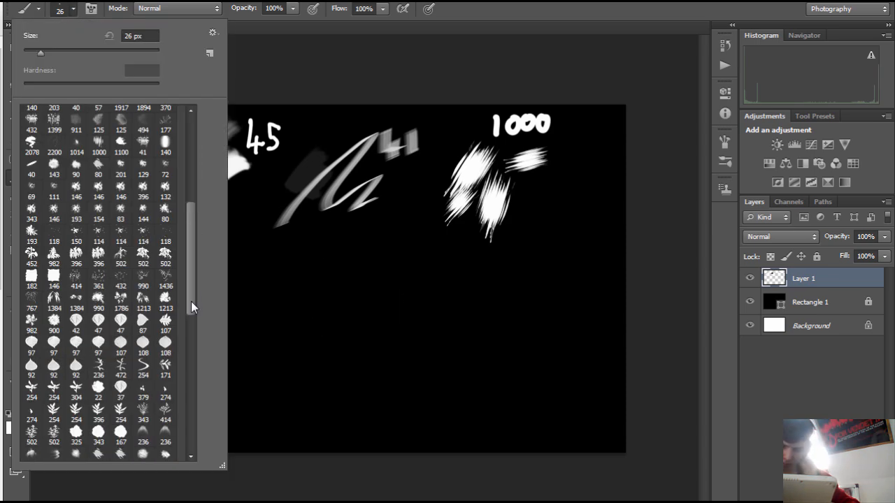
click(32, 150)
click(391, 85)
mouse_move(150, 278)
mouse_down()
mouse_move(179, 313)
mouse_move(211, 327)
mouse_up()
click(205, 271)
drag(128, 334, 188, 372)
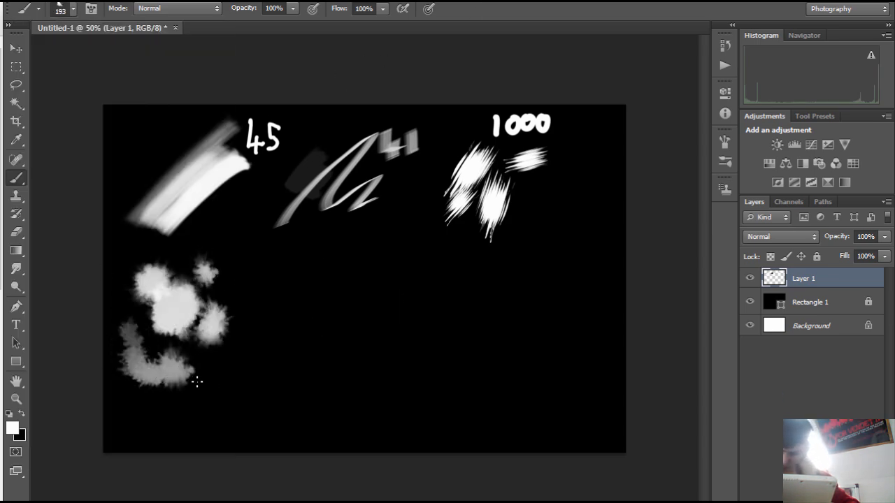
key(ctrl+z)
drag(126, 315, 180, 351)
Step: Choose the hard round brush and set its size to 20 px
click(72, 9)
drag(191, 283, 191, 168)
click(54, 116)
double_click(139, 36)
text(20)
key(Return)
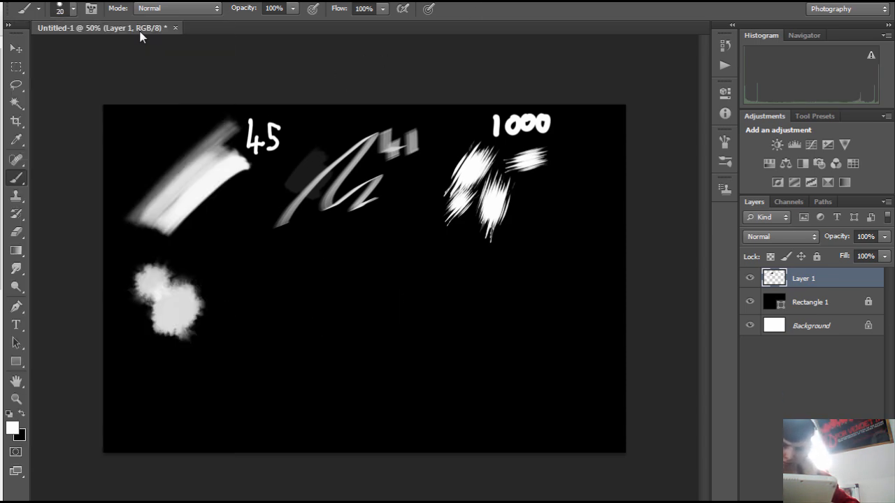
Step: Return to the 193 px brush and add a curved fuzzy stroke and more blots around the existing ones
click(72, 8)
drag(191, 213, 192, 286)
click(30, 263)
click(293, 84)
drag(122, 313, 165, 362)
click(188, 258)
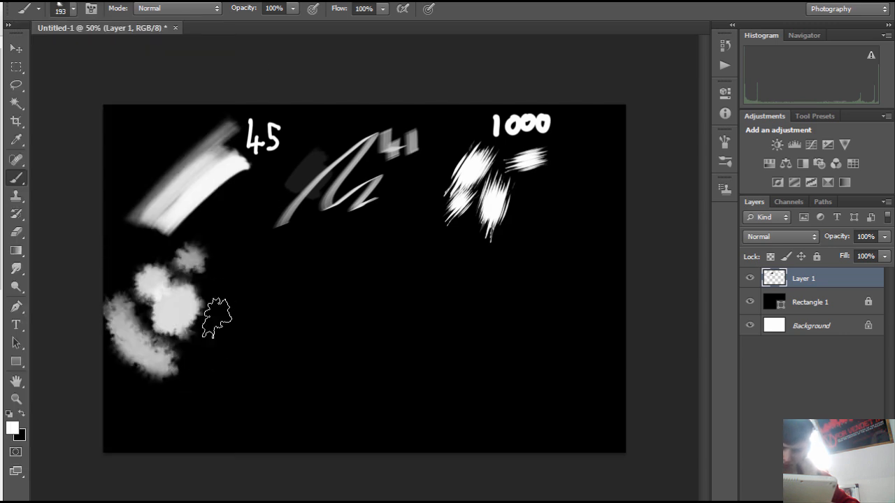
Step: Handwrite the label "193" beside the fuzzy blots with the hard round brush at 9 px
click(72, 9)
drag(192, 280, 192, 167)
click(53, 116)
drag(35, 56, 32, 56)
mouse_move(213, 244)
mouse_down()
mouse_move(213, 276)
mouse_move(207, 261)
mouse_up()
key(ctrl+z)
click(70, 11)
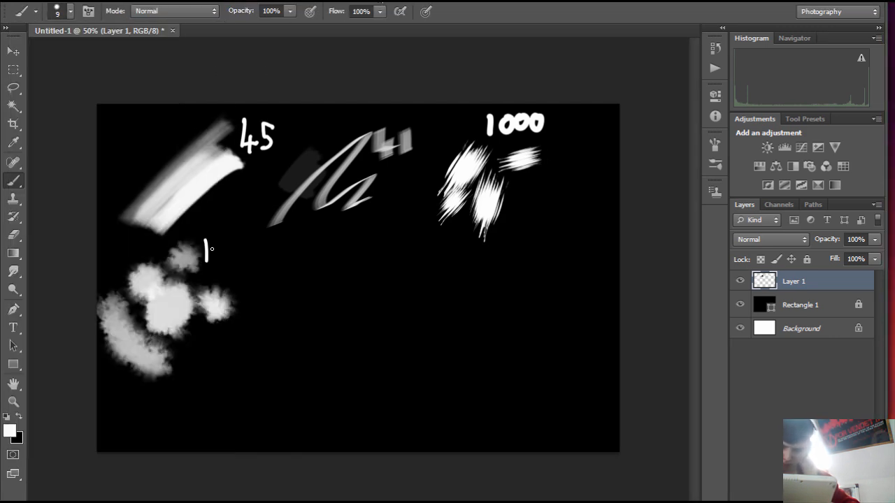
Step: Paint a broad, rough-edged curved swatch below the "41" sample with the 218 px brush preset
click(70, 13)
drag(190, 218, 174, 394)
click(30, 221)
drag(322, 244, 258, 342)
drag(329, 258, 301, 378)
key(ctrl+alt+z)
key(ctrl+alt+z)
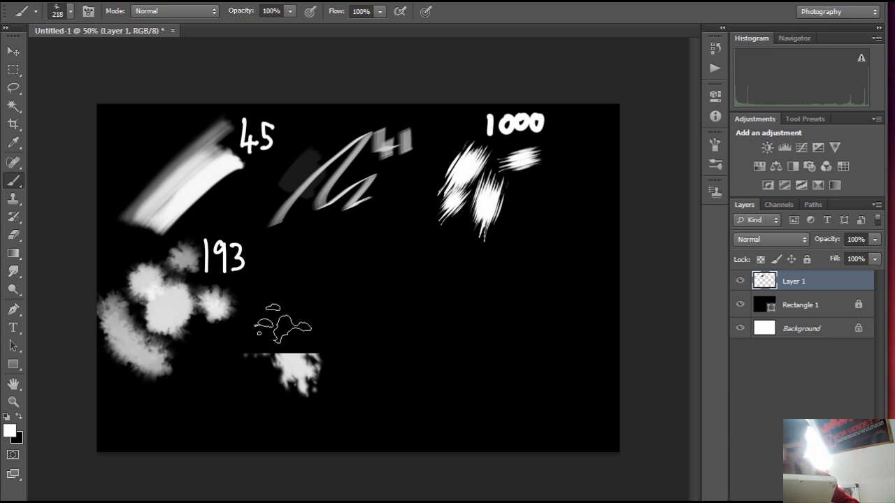
drag(315, 262, 321, 391)
key(ctrl+z)
mouse_move(325, 252)
mouse_down()
mouse_move(335, 388)
mouse_move(324, 384)
mouse_up()
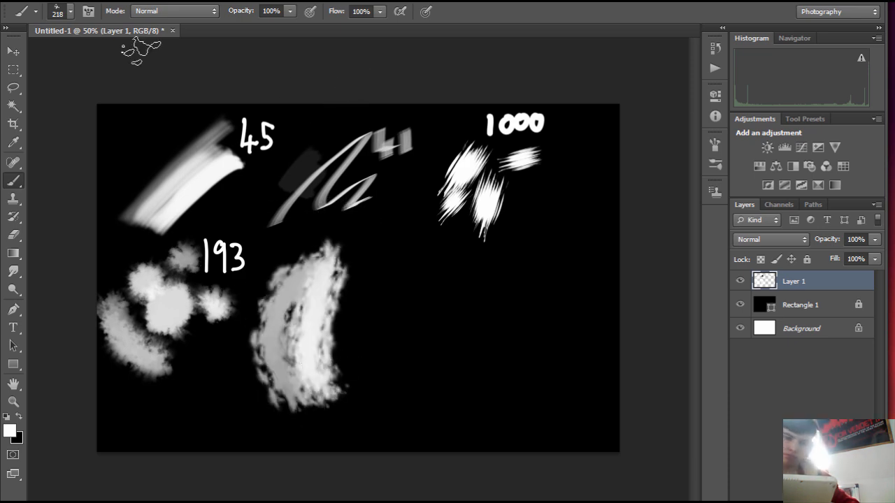
Step: Handwrite the label "218" beside the rough-edged swatch with the hard round brush
click(69, 12)
click(54, 116)
drag(352, 250, 367, 271)
Step: Paint a speckled spray sample beside the "218" swatch with the 200 px brush preset
click(70, 11)
drag(190, 219, 190, 439)
click(52, 336)
drag(435, 316, 421, 371)
Step: Handwrite the label "200" above the speckles with the hard round brush at 9 px
click(70, 11)
drag(188, 419, 185, 97)
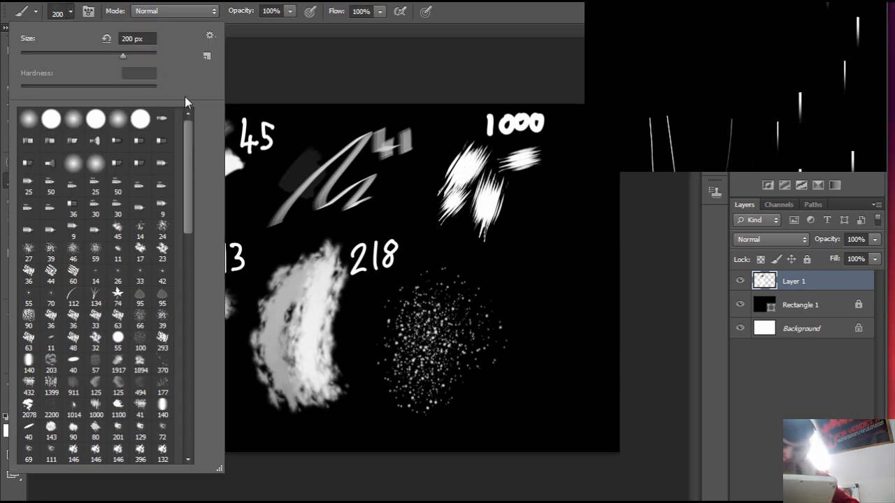
click(51, 119)
drag(41, 56, 26, 56)
drag(473, 253, 493, 272)
drag(502, 249, 504, 251)
drag(517, 250, 519, 250)
Step: Paint a spiral of fine parallel lines beside the speckled sample with a textured brush preset
click(70, 11)
drag(189, 207, 190, 447)
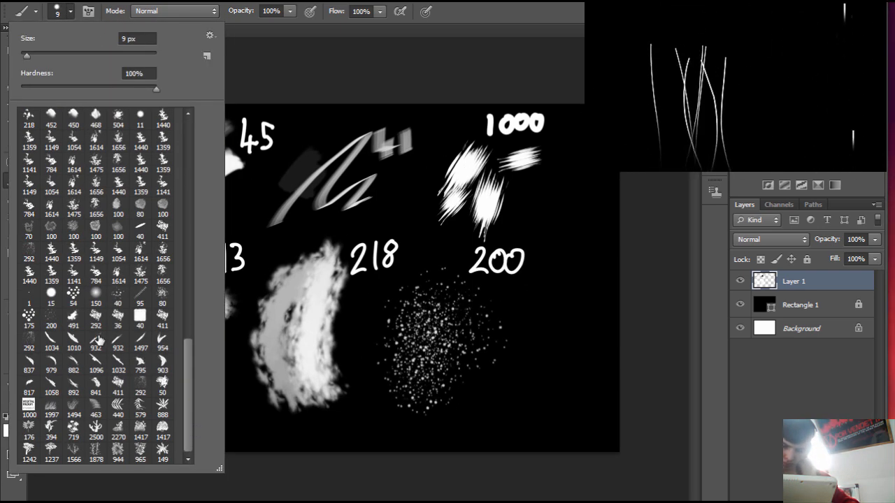
click(73, 340)
mouse_move(559, 274)
mouse_down()
mouse_move(528, 328)
mouse_move(568, 344)
mouse_up()
Step: Handwrite the label "95" above the spiral sample with the hard round brush
right_click(207, 249)
drag(188, 391, 188, 171)
click(51, 118)
drag(120, 38, 165, 39)
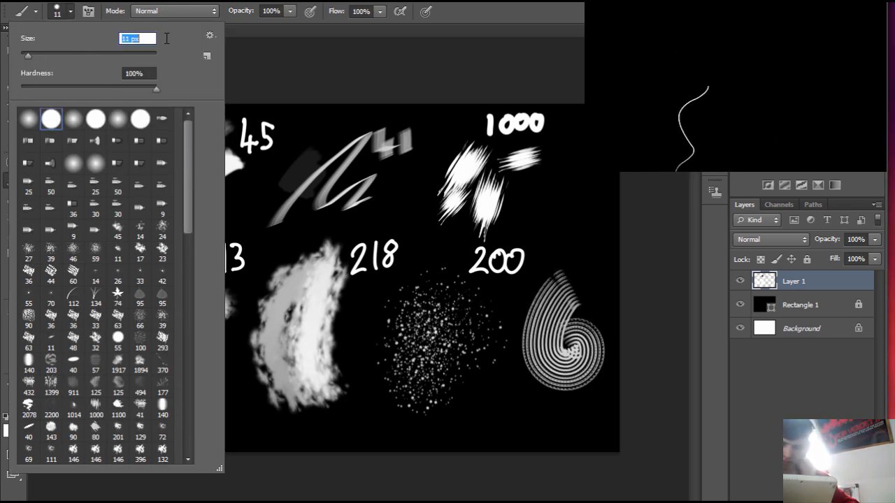
drag(589, 260, 586, 283)
Step: Paint a scratchy cross-hatched swatch beside the "1000" sample with the 292 brush preset
click(70, 11)
drag(188, 168, 185, 443)
click(141, 385)
drag(564, 160, 594, 217)
key(ctrl+alt+z)
mouse_move(552, 189)
mouse_down()
mouse_move(594, 223)
mouse_move(601, 196)
mouse_up()
drag(559, 168, 594, 189)
Step: Handwrite the brush number above the scratchy swatch with the hard round brush at 9 px
click(69, 12)
drag(188, 392, 188, 168)
click(51, 118)
drag(34, 55, 27, 56)
drag(576, 110, 593, 127)
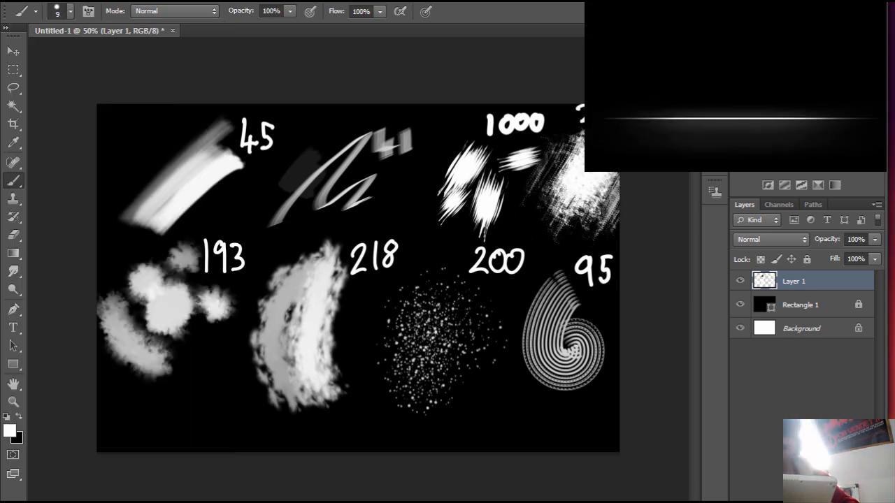
Step: Try the 54 px and 40 px brush presets for another sample
click(70, 12)
drag(188, 220, 188, 439)
click(74, 297)
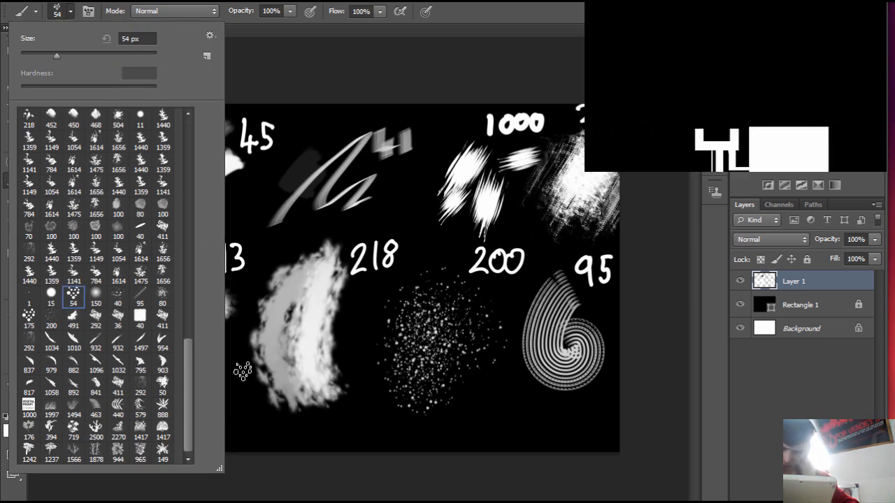
click(233, 425)
click(70, 11)
click(140, 230)
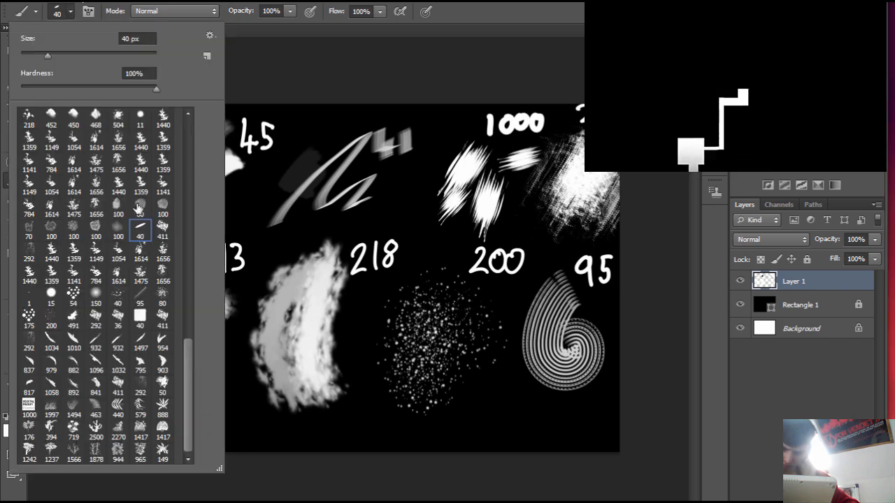
Step: Reduce the hard round brush to 4 px and zoom in to 100% around the "45" sample
scroll(113, 172, up, 10)
click(52, 121)
drag(48, 56, 25, 57)
click(193, 362)
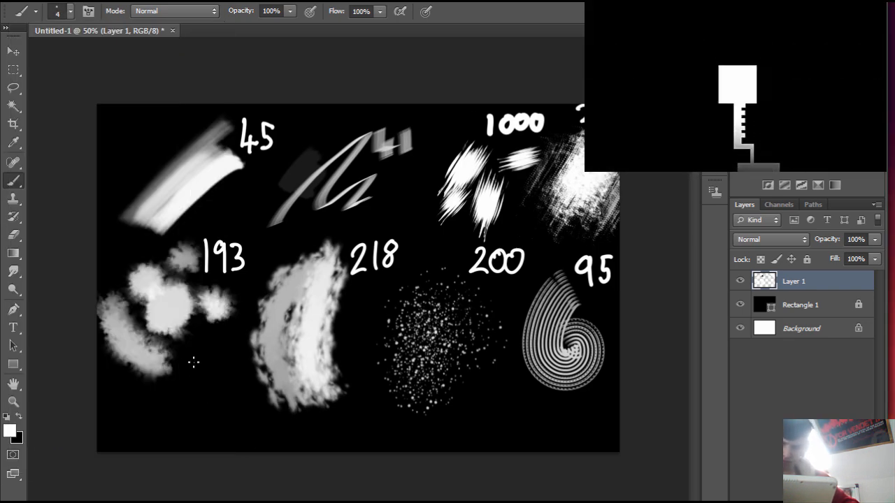
key(ctrl+space)
click(222, 249)
click(221, 249)
drag(220, 248, 379, 358)
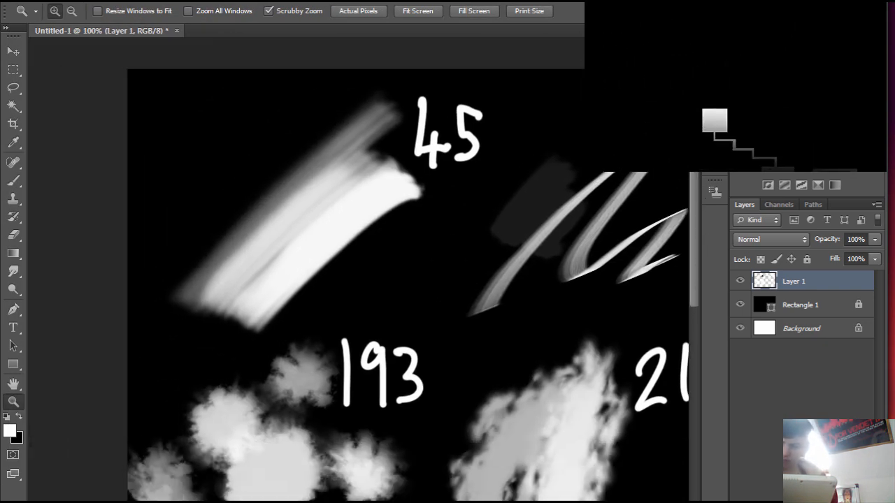
click(367, 243)
alt+click(428, 165)
Step: Handwrite the notes "smooth", "blur" and "Faded" beside the "45" sample with the hard round brush at 2 px
click(13, 181)
click(71, 12)
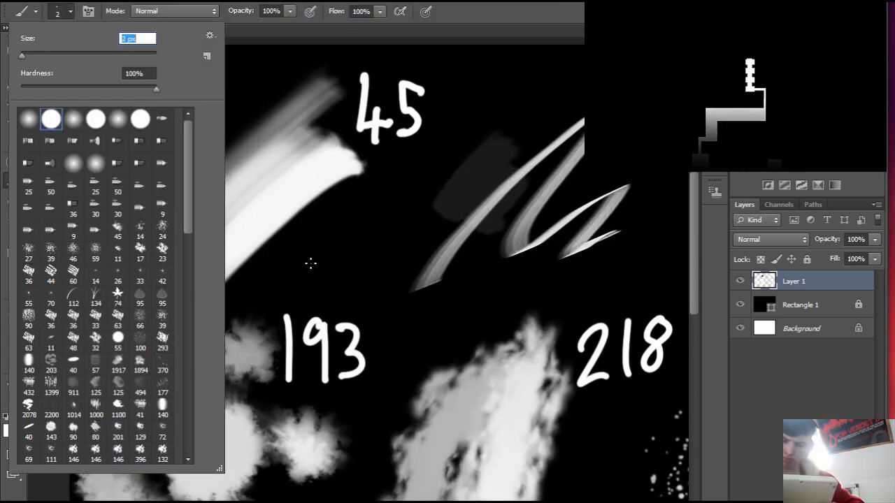
drag(695, 241, 694, 221)
mouse_move(312, 269)
mouse_down()
mouse_move(369, 257)
mouse_move(392, 266)
mouse_up()
drag(304, 274, 309, 302)
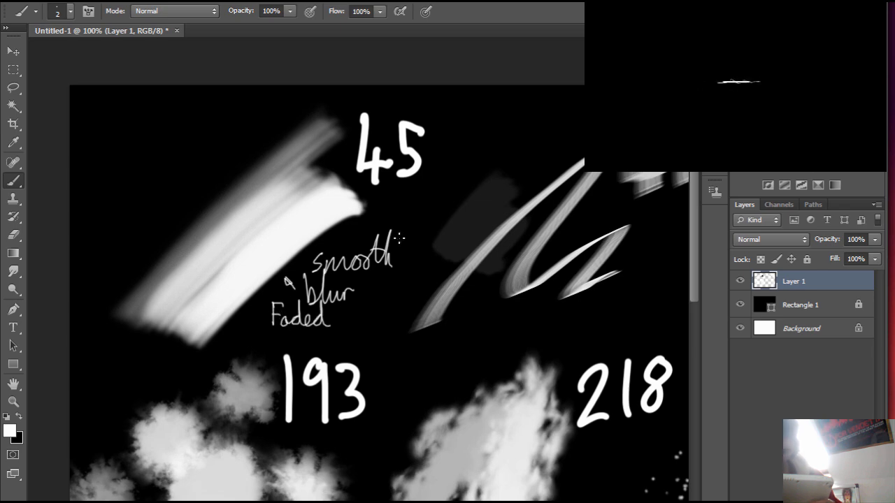
Step: Handwrite "vocal?" and "directional" at the "45" sample, and "no direction", "splat hit", "gunpowder?", "explosion" and "water colour" around the "193" sample
mouse_move(113, 153)
mouse_down()
mouse_move(184, 152)
mouse_move(194, 162)
mouse_up()
drag(99, 210, 153, 185)
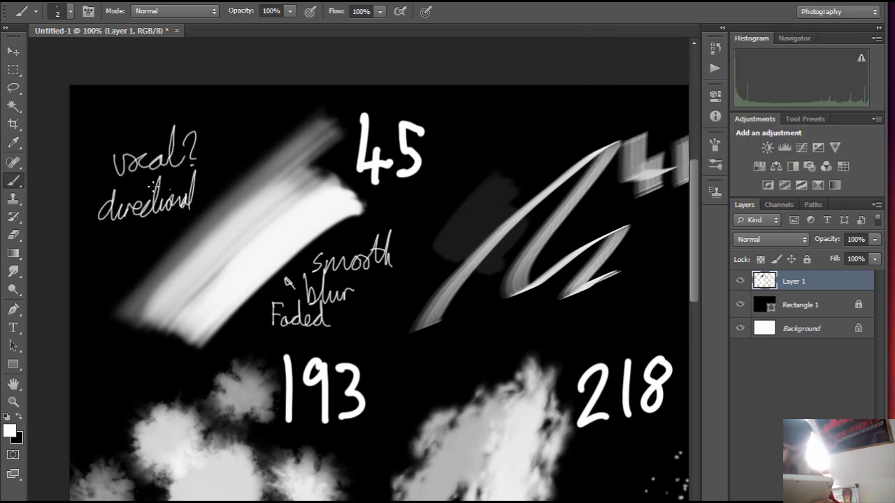
scroll(153, 185, down, 5)
drag(246, 383, 274, 365)
drag(277, 370, 308, 365)
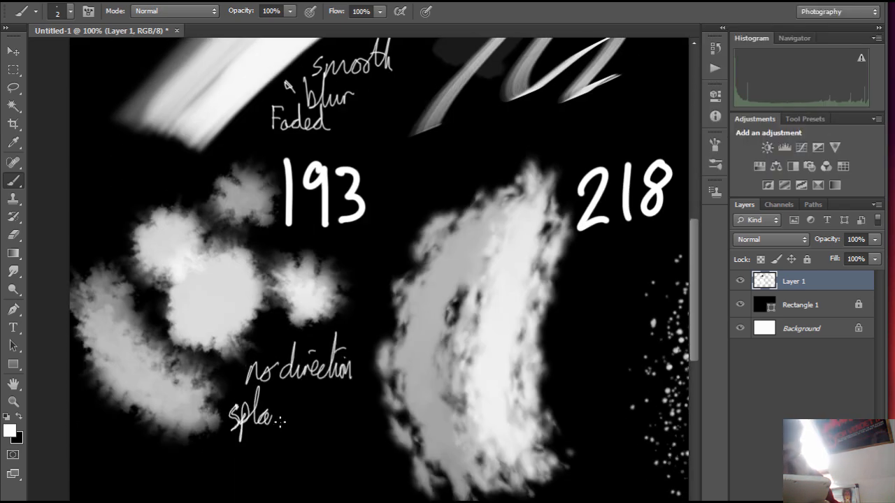
click(185, 459)
drag(88, 188, 116, 199)
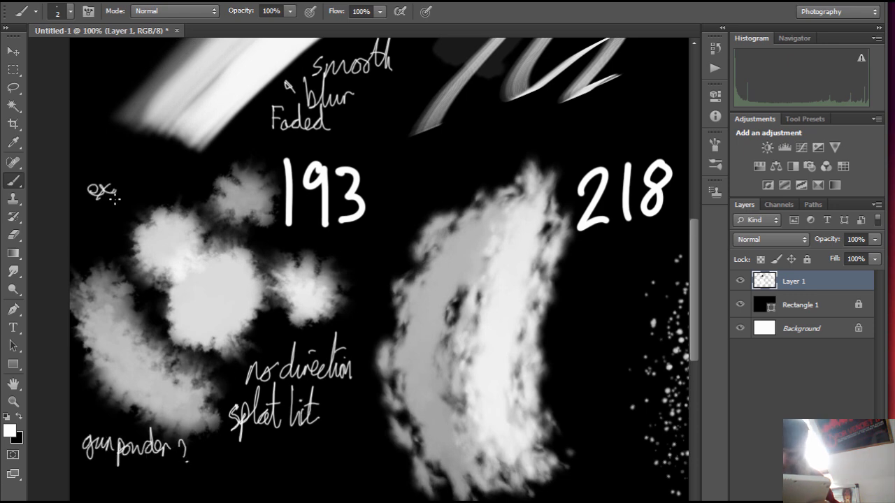
drag(111, 241, 122, 244)
Step: Handwrite the notes "wow this is cool" and "cloudy organic may not use" beside the "218" sample
scroll(123, 243, down, 2)
scroll(448, 262, right, 3)
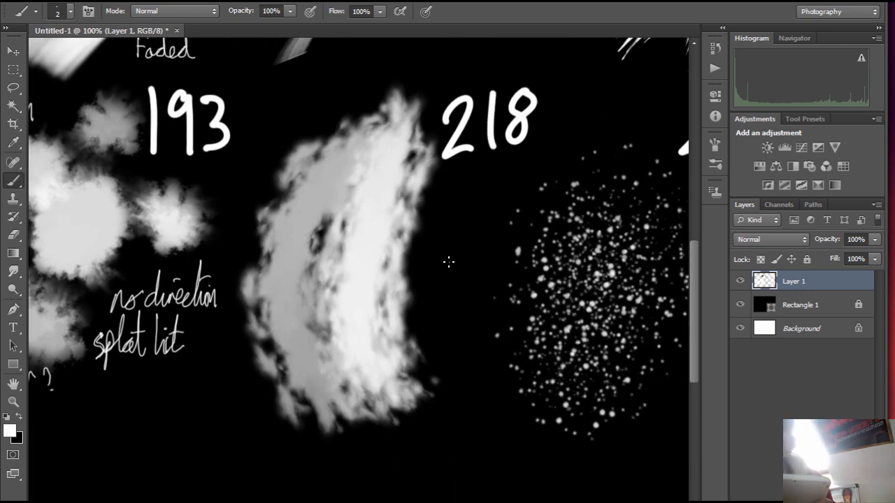
drag(420, 285, 466, 294)
drag(470, 283, 479, 307)
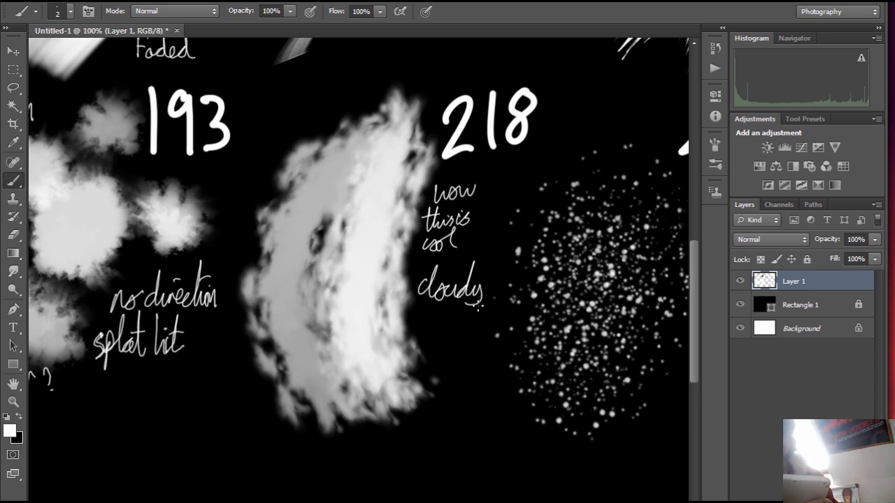
Step: Handwrite "for high hat?", "glitch?" and "maybe a bit too random" around "200", and "cool streaks not sure if there is much use" around "95"
scroll(507, 184, right, 4)
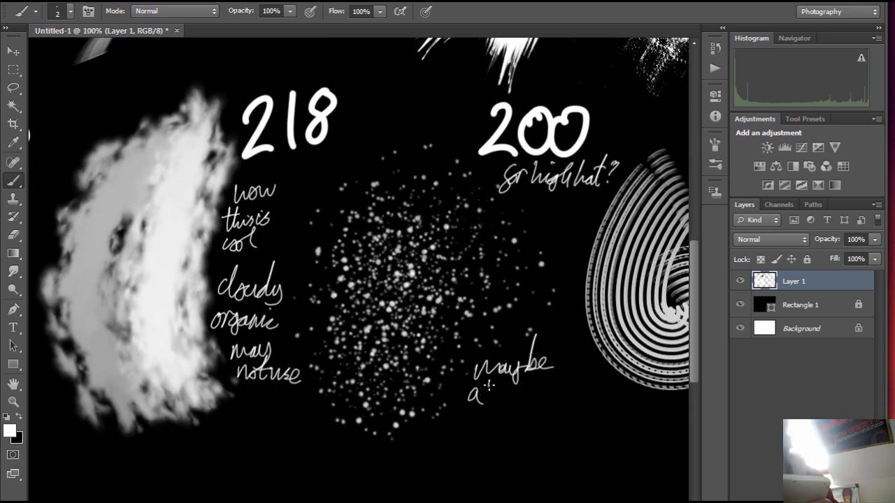
scroll(419, 147, right, 4)
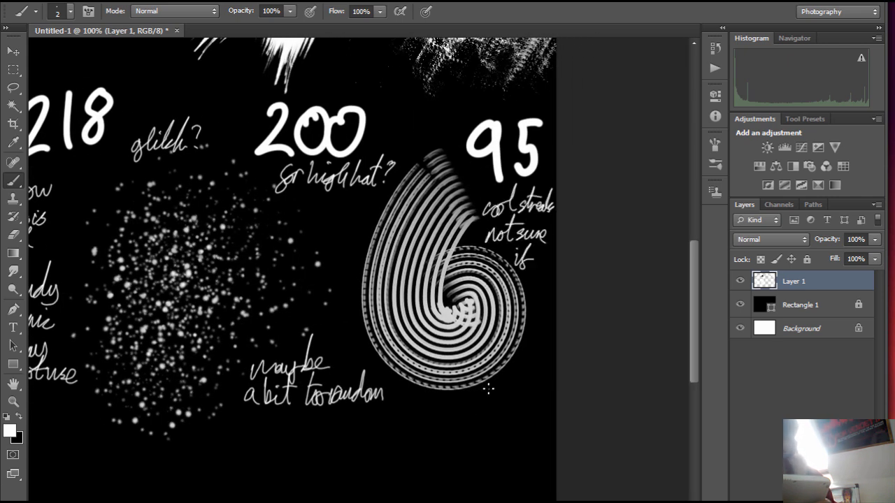
drag(528, 358, 529, 361)
scroll(529, 360, right, 1)
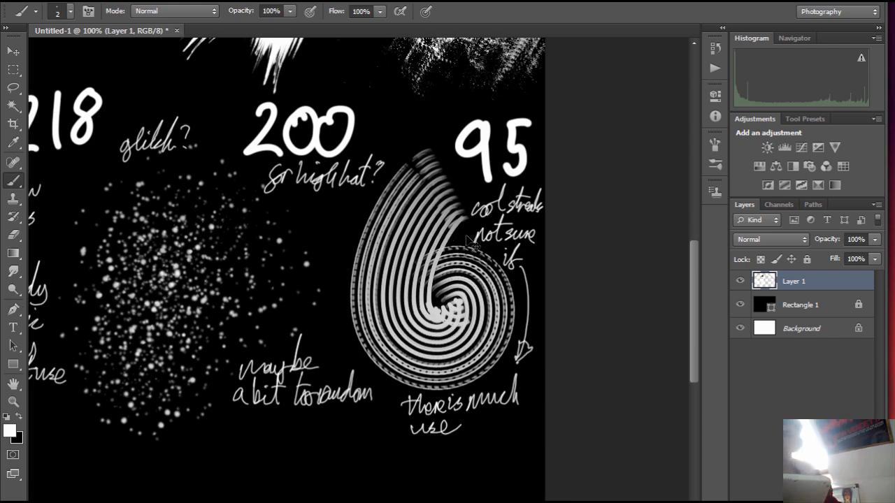
Step: Handwrite the notes "more faded blur" and "very dynamic" around the faded ribbon-stroke sample in the upper row
click(35, 1)
click(17, 132)
key(z)
alt+click(561, 175)
alt+click(560, 175)
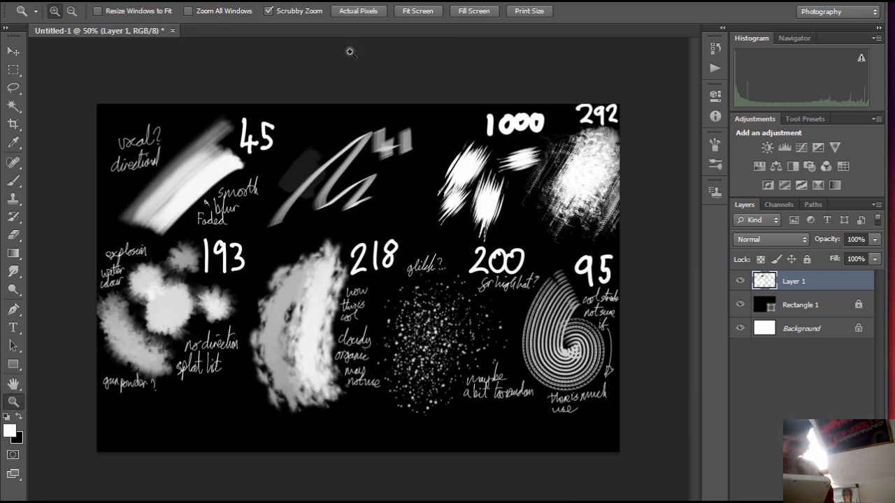
click(362, 160)
click(374, 168)
click(385, 174)
alt+click(257, 160)
key(b)
drag(218, 94, 267, 82)
drag(281, 63, 271, 99)
drag(282, 79, 299, 74)
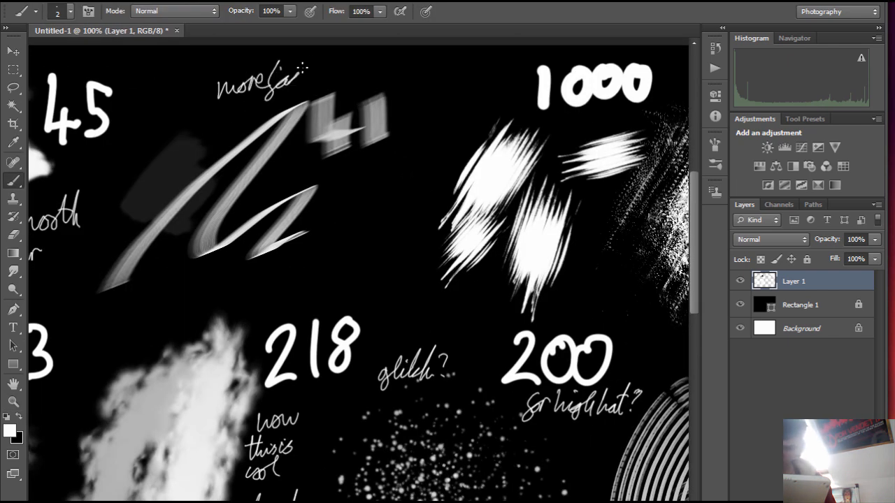
Step: Handwrite "hits", "perhaps snare" and "or scrape sound" around "1000", and "rough texture" and "too organic and rough?" below the "292" sample
scroll(399, 100, right, 5)
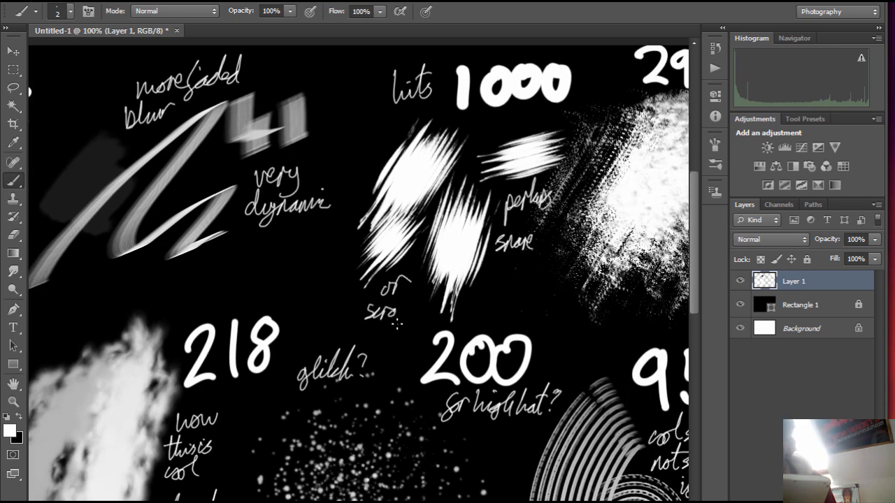
scroll(448, 310, right, 10)
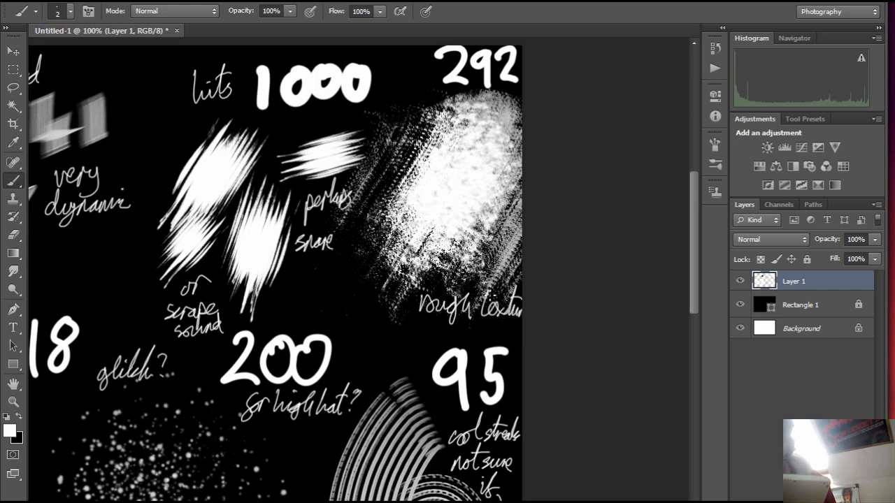
drag(515, 321, 520, 331)
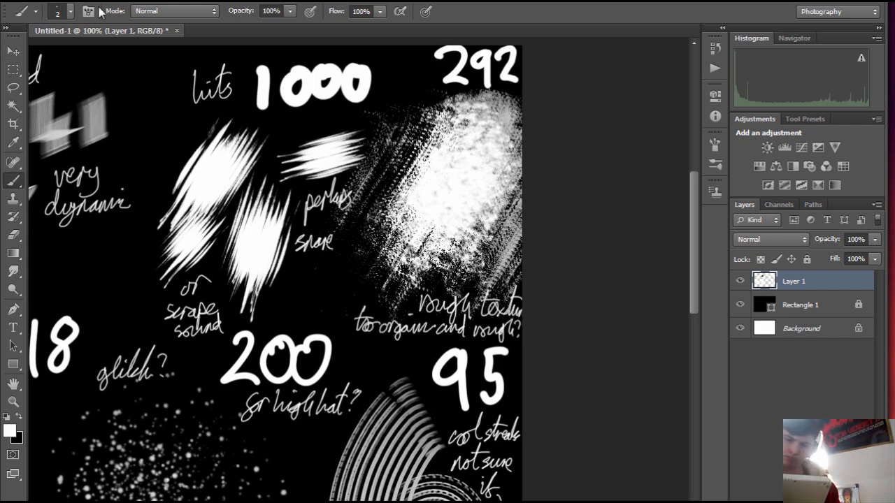
Step: Save the sheet as brush textures.psd in the sound sketches folder inside visual research
drag(102, 8, 98, 2)
key(z)
key(ctrl+minus)
key(ctrl+minus)
click(40, 2)
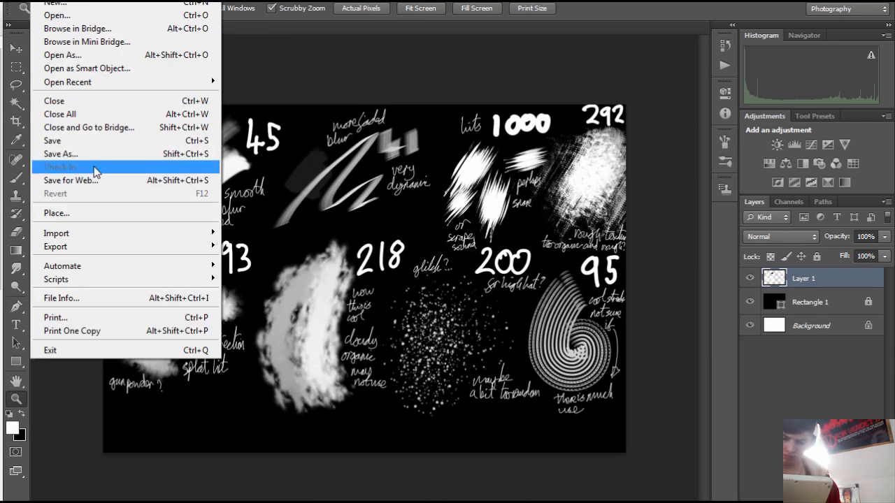
click(90, 154)
click(537, 45)
double_click(581, 117)
double_click(529, 120)
double_click(581, 202)
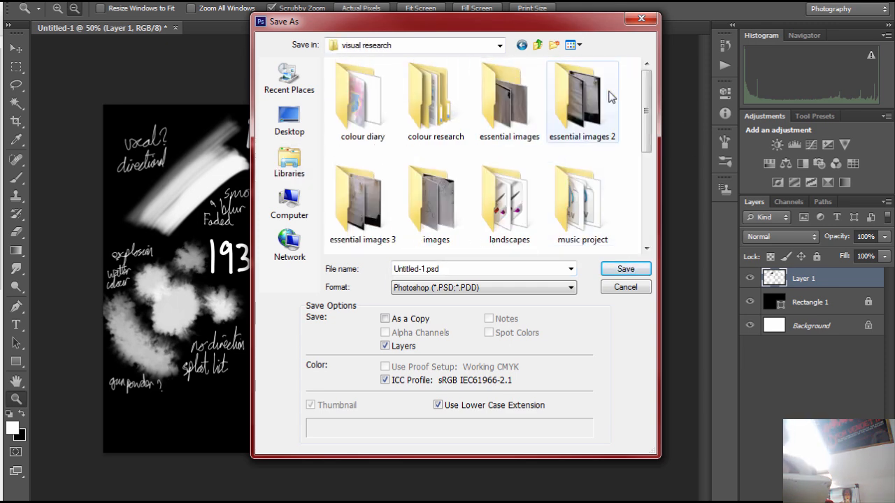
double_click(587, 115)
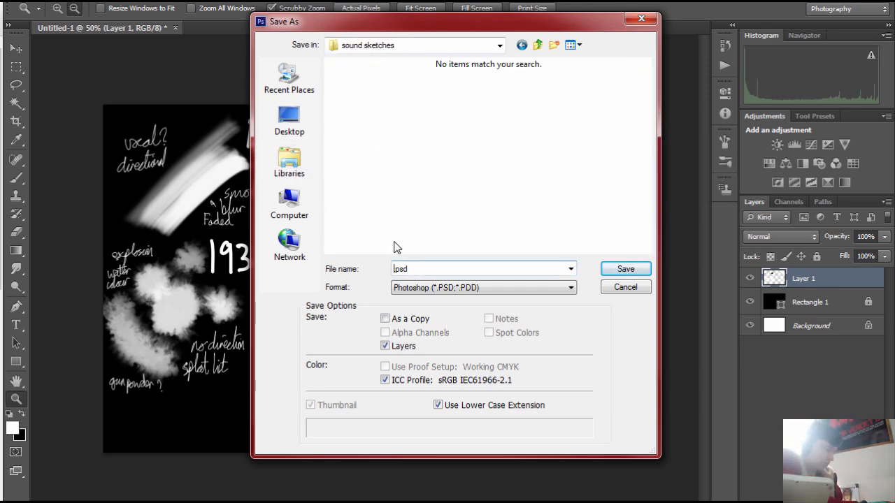
key(Return)
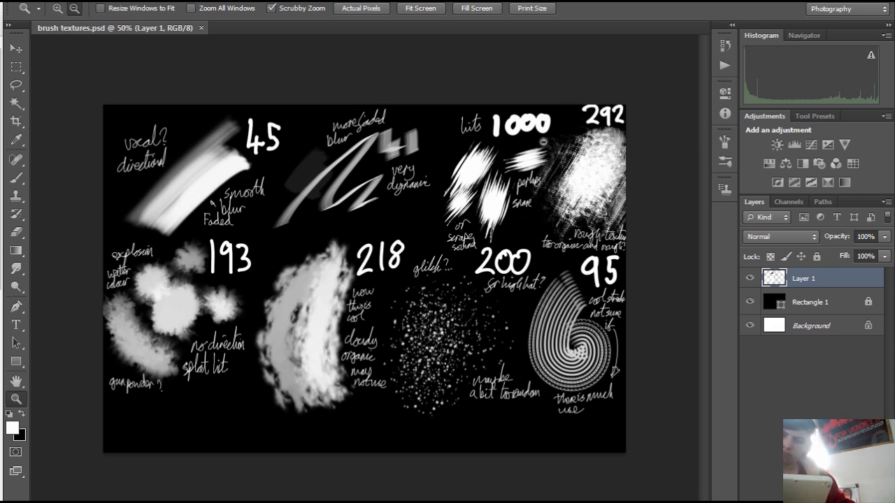
Step: Save a JPEG copy named brush textures.jpg in the sound sketches folder
click(40, 2)
click(91, 154)
click(489, 288)
click(447, 380)
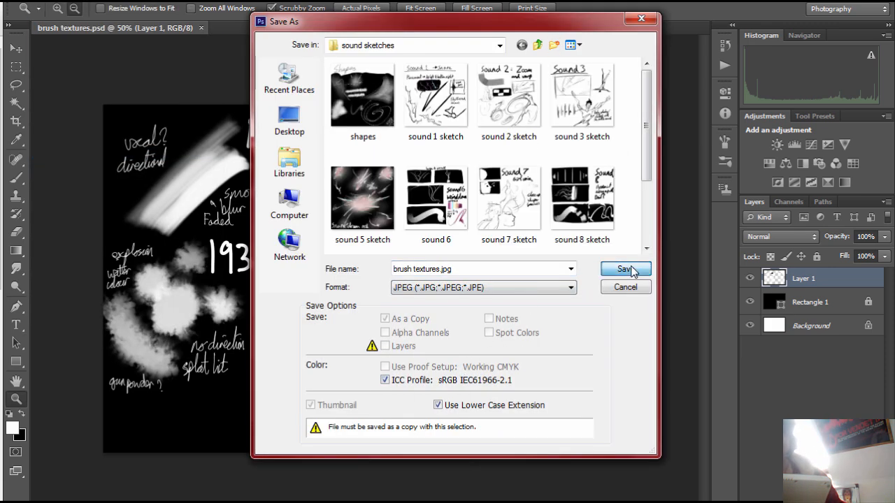
click(624, 269)
click(529, 111)
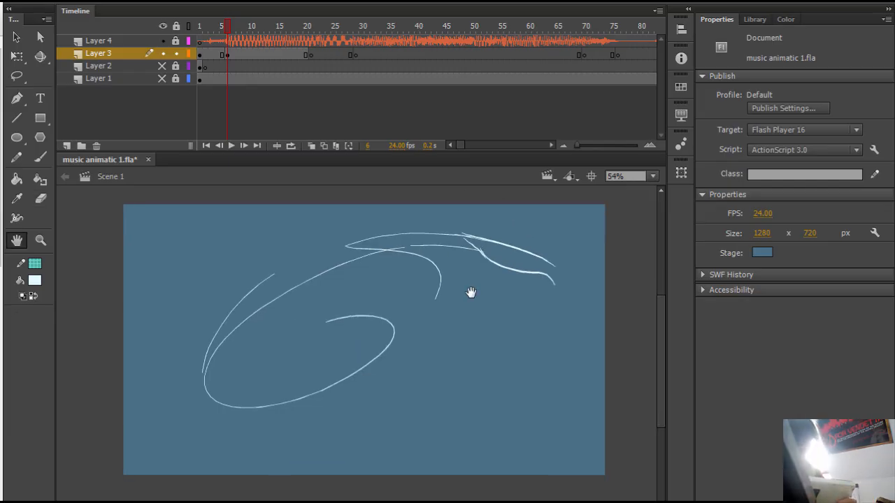
Step: Switch to music animatic 1.fla in Flash and brush the figure's torso and front leg lines on Layer 3 at frame 6, erasing stray strokes
key(ctrl+a)
drag(553, 230, 502, 256)
mouse_move(377, 332)
mouse_down()
mouse_move(368, 320)
mouse_move(346, 336)
mouse_up()
key(ctrl+2)
key(b)
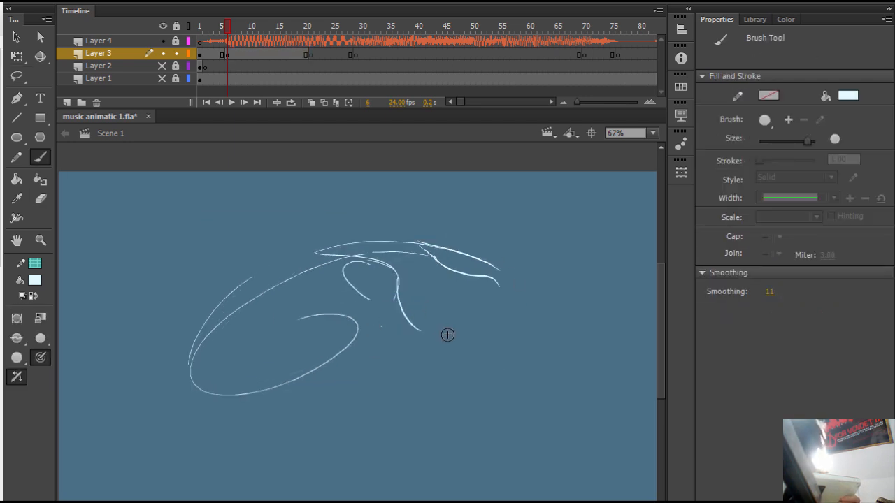
key(ctrl+z)
drag(407, 260, 401, 293)
key(e)
mouse_move(372, 300)
mouse_down()
mouse_move(359, 265)
mouse_move(381, 272)
mouse_up()
key(b)
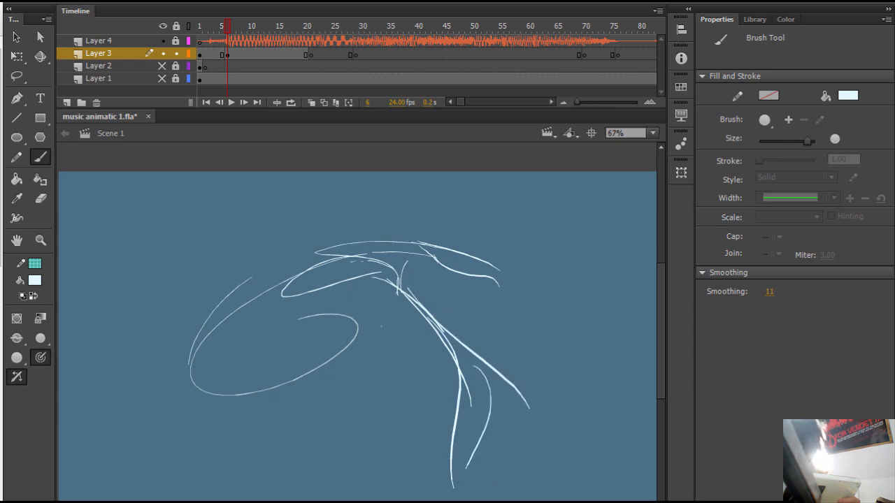
Step: Brush long curved limb strokes behind the figure's front leg and add the face and head outline
drag(479, 281, 534, 434)
drag(493, 278, 584, 466)
mouse_move(338, 264)
mouse_down()
mouse_move(359, 240)
mouse_move(322, 256)
mouse_move(324, 268)
mouse_up()
drag(323, 274, 367, 260)
drag(401, 222, 307, 262)
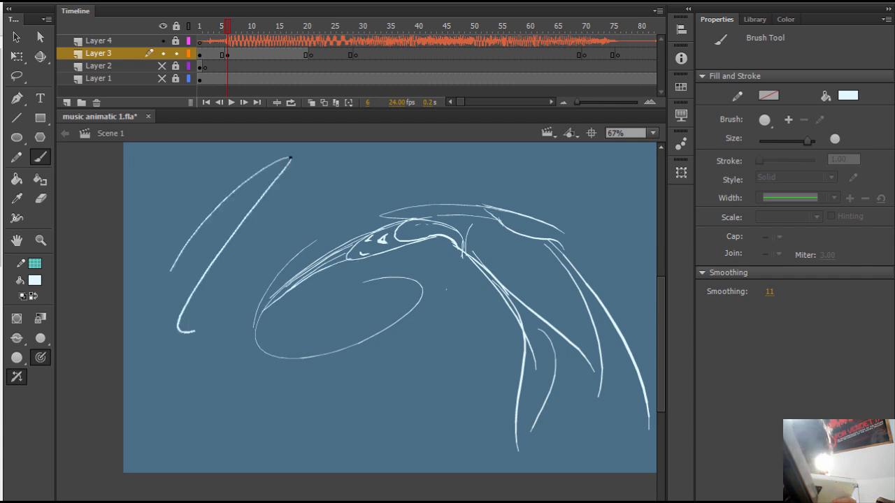
drag(291, 157, 294, 425)
key(ctrl+z)
key(ctrl+z)
Step: Reshape the trailing limb, erase its joins to the back, and brush a long outstretched line from the figure's shoulder
mouse_move(560, 248)
mouse_down()
mouse_move(448, 232)
mouse_move(470, 376)
mouse_up()
key(e)
drag(451, 220, 372, 193)
key(b)
drag(324, 183, 303, 190)
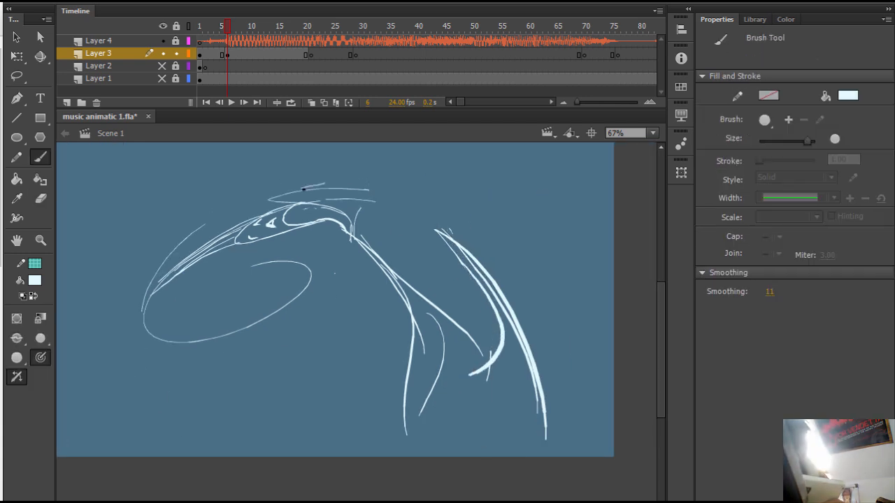
drag(457, 201, 530, 185)
drag(497, 189, 591, 203)
Step: Brush the foot at the end of the front leg and close the tip of the second limb, erasing overlapping lines
key(space)
drag(447, 308, 412, 293)
drag(370, 411, 383, 465)
key(space)
mouse_move(402, 300)
mouse_down()
mouse_move(442, 365)
mouse_move(458, 368)
mouse_up()
key(e)
key(space)
drag(444, 288, 491, 324)
key(b)
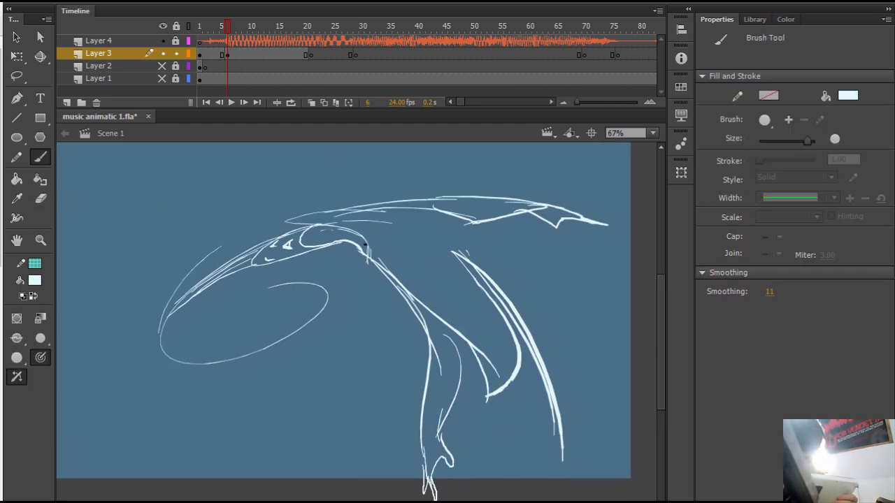
Step: Refine the figure's head and neck lines and brush a larger loop around the ellipse, erasing excess strokes
drag(370, 258, 291, 222)
key(space)
drag(262, 317, 379, 281)
drag(303, 181, 440, 272)
key(e)
drag(467, 242, 386, 307)
key(b)
drag(279, 412, 389, 316)
drag(498, 220, 472, 253)
Step: Play the animation and step back frame by frame to review the transition into the new drawing
key(Return)
key(comma)
key(comma)
key(comma)
key(comma)
key(comma)
key(comma)
key(comma)
key(comma)
key(comma)
key(comma)
key(comma)
key(comma)
key(comma)
key(comma)
key(comma)
key(comma)
Step: Insert a blank keyframe on Layer 3 at frame 3 and turn on onion skinning
click(216, 66)
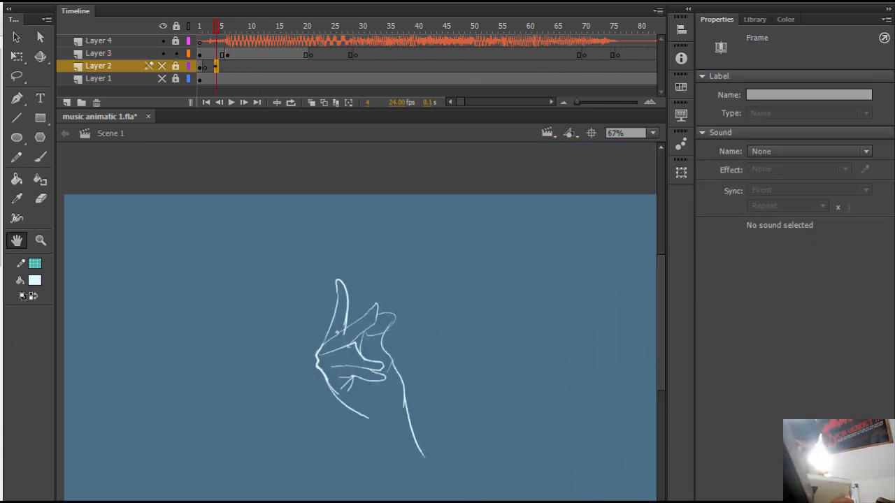
click(211, 54)
key(F7)
click(311, 103)
Step: Brush the opened hand's finger outlines and thin elongated shapes radiating around it on frame 3
drag(357, 331, 345, 304)
key(b)
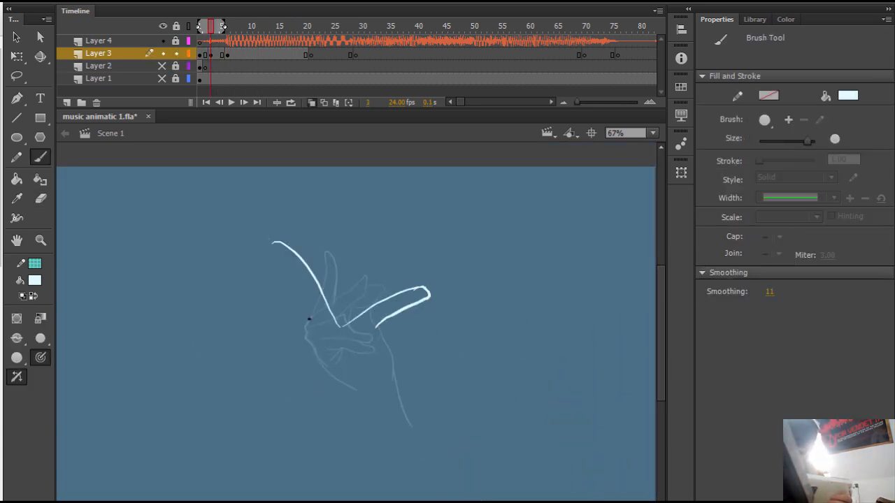
drag(523, 236, 432, 288)
key(ctrl+z)
drag(604, 243, 445, 271)
drag(379, 246, 356, 271)
drag(268, 232, 240, 238)
key(space)
drag(410, 363, 402, 339)
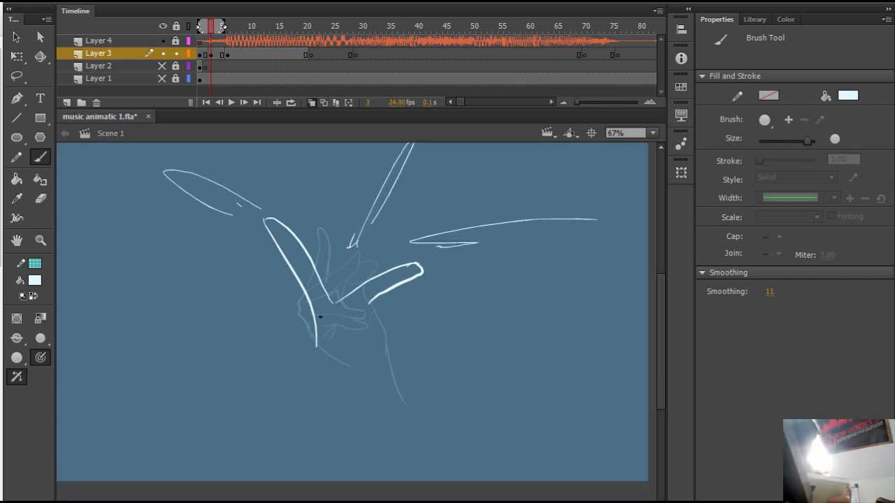
Step: Undo the last stroke and brush a hatched wedge below the long finger, erasing its rough edges
key(ctrl+z)
drag(308, 389, 364, 416)
key(e)
drag(379, 384, 375, 414)
Step: Lasso and delete the short finger on the hand's right side, and brush a longer curved outline in its place
key(l)
drag(334, 278, 396, 253)
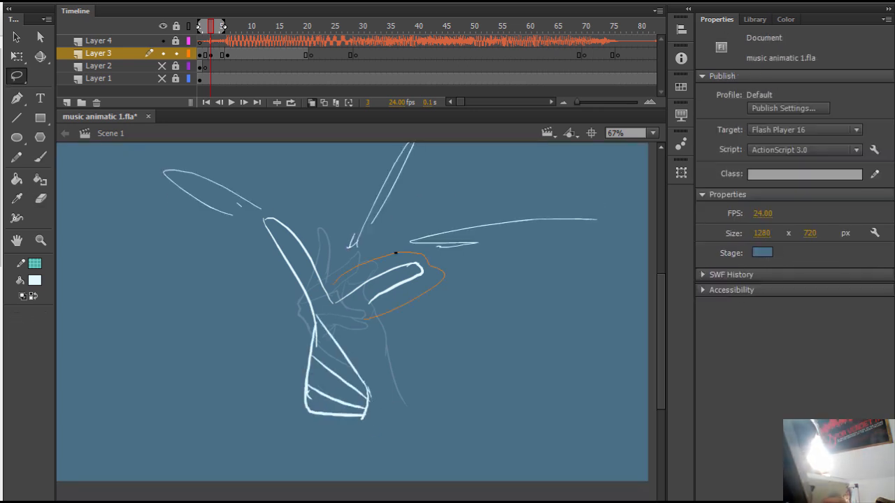
key(Delete)
key(b)
drag(419, 358, 387, 399)
key(space)
drag(339, 303, 347, 340)
drag(300, 252, 306, 279)
Step: Lasso the new curved finger outline and prepare it for Free Transform
key(l)
drag(474, 319, 371, 292)
key(q)
Step: Insert a blank keyframe on Layer 3 at frame 5 and brush a sweeping curve over the onion-skinned drawings
click(221, 65)
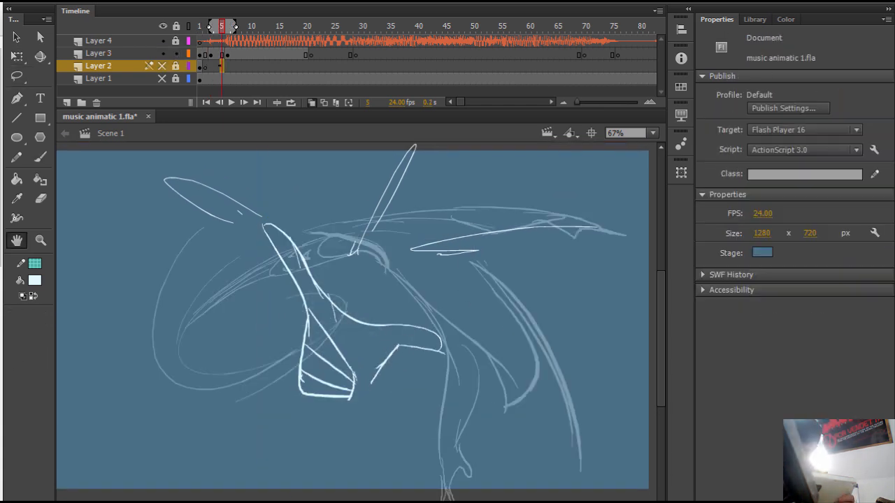
click(222, 54)
key(F7)
key(b)
drag(176, 357, 319, 379)
key(q)
Step: Copy the snapping-hand drawing to a keyframe at frame 2 of Layer 3, clear frame 1, and turn on onion skinning
key(space)
drag(480, 155, 486, 184)
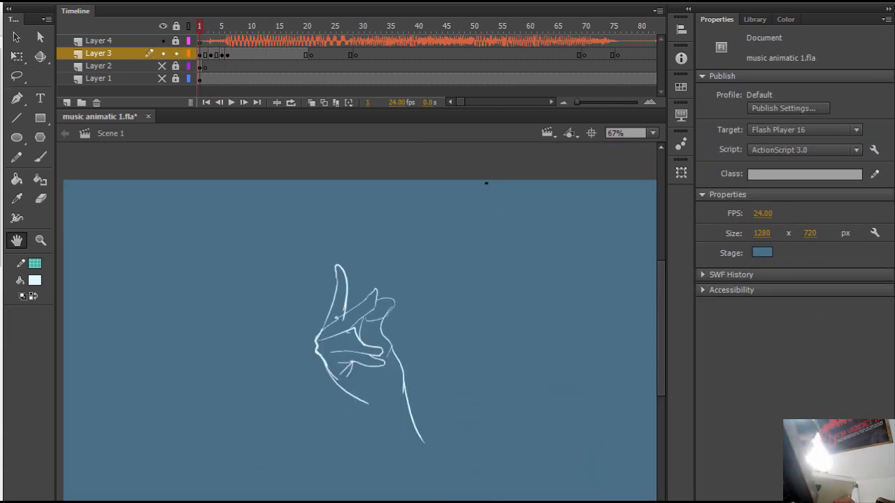
click(205, 54)
key(F6)
click(199, 54)
key(Delete)
click(312, 103)
drag(336, 307, 334, 294)
Step: Brush a closed-finger hand pose on frame 1 of Layer 3 over the onion-skinned drawing, erasing stray lines
key(b)
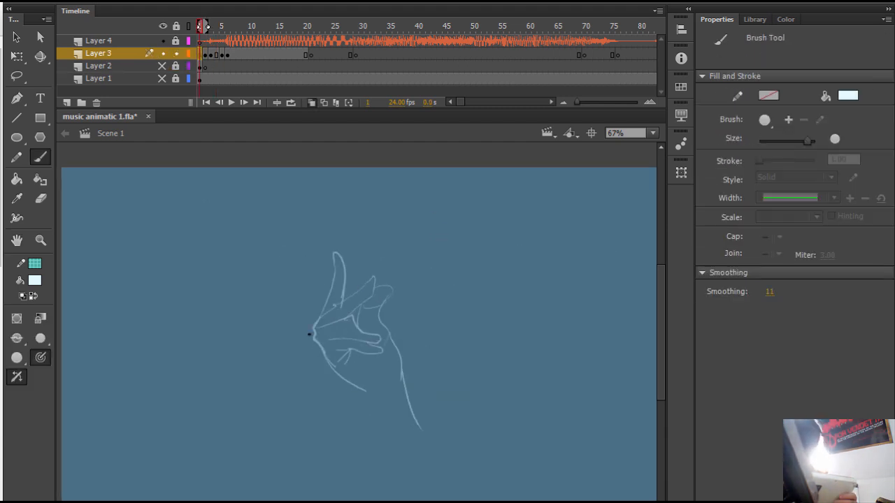
key(e)
drag(323, 339, 334, 325)
key(b)
mouse_move(336, 319)
mouse_down()
mouse_move(333, 340)
mouse_move(343, 342)
mouse_move(325, 355)
mouse_move(371, 335)
mouse_up()
key(e)
key(b)
drag(305, 331, 356, 278)
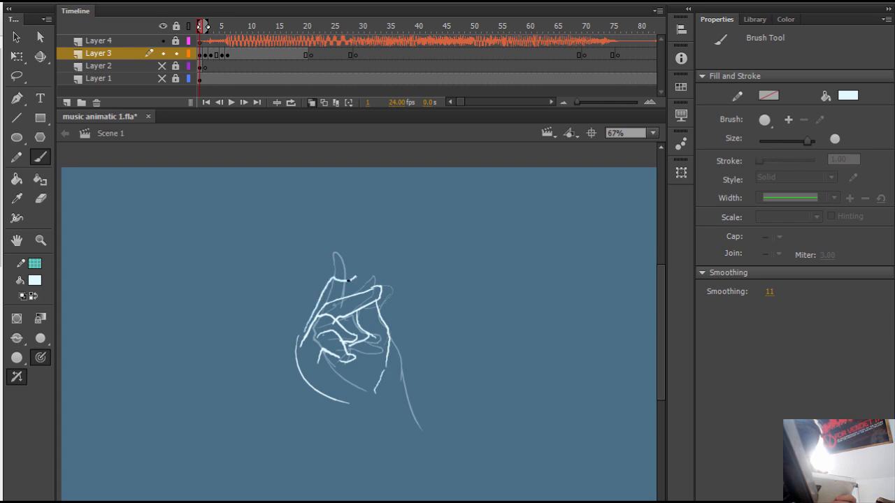
Step: Brush the wrist and forearm outlines below the new hand pose on frame 1
drag(392, 378, 376, 369)
drag(371, 370, 391, 458)
drag(287, 363, 384, 474)
key(e)
key(b)
drag(361, 380, 419, 466)
Step: Play back the animation, stop at frame 35, and get the Brush tool ready with the whole stage in view
key(Return)
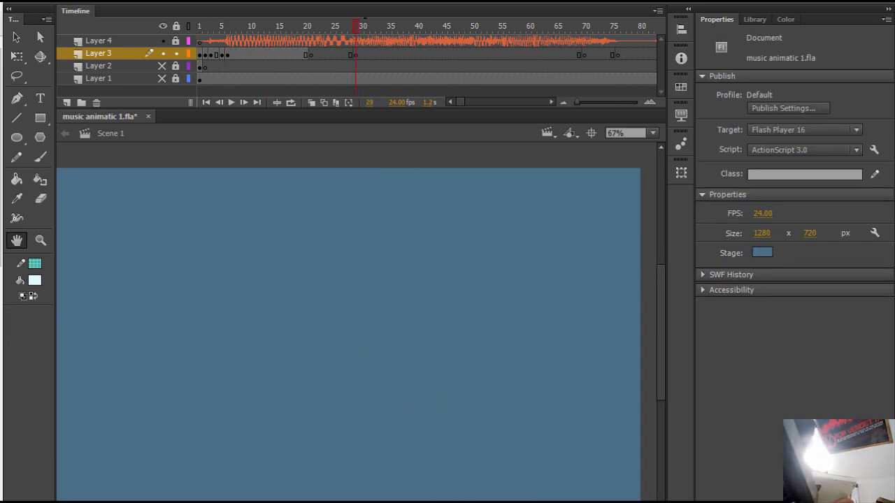
key(Return)
drag(358, 322, 380, 300)
key(ctrl+minus)
key(b)
drag(193, 340, 536, 142)
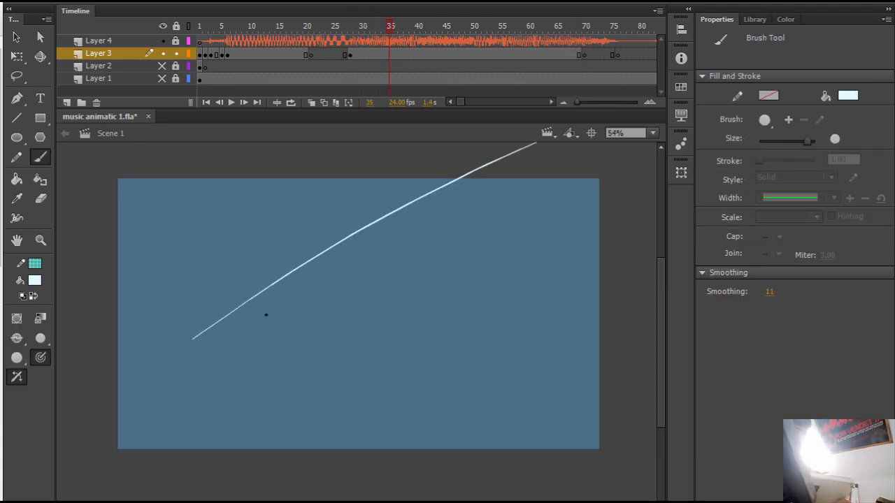
key(ctrl+z)
drag(215, 320, 367, 144)
key(ctrl+z)
Step: Brush a rising diagonal curve and a lower sweeping curve, with short speed streaks in the stage's upper-left area
drag(225, 313, 393, 165)
drag(288, 375, 657, 284)
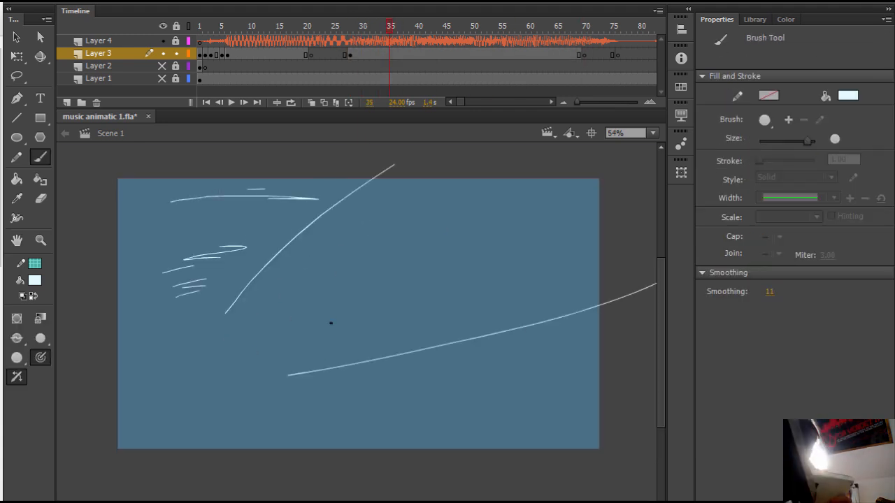
drag(222, 321, 394, 168)
Step: Move to frame 41, erase the lower curve, and rebrush it as a bolder arc running past the stage's right edge
key(h)
drag(434, 308, 421, 331)
mouse_move(252, 27)
mouse_down()
mouse_move(283, 41)
mouse_move(243, 46)
mouse_move(595, 41)
mouse_move(422, 35)
mouse_up()
drag(158, 226, 306, 223)
key(e)
drag(459, 321, 387, 338)
key(b)
drag(212, 415, 650, 381)
Step: Erase the rising diagonal curve and brush a straighter, steeper one running off the stage's upper edge
key(e)
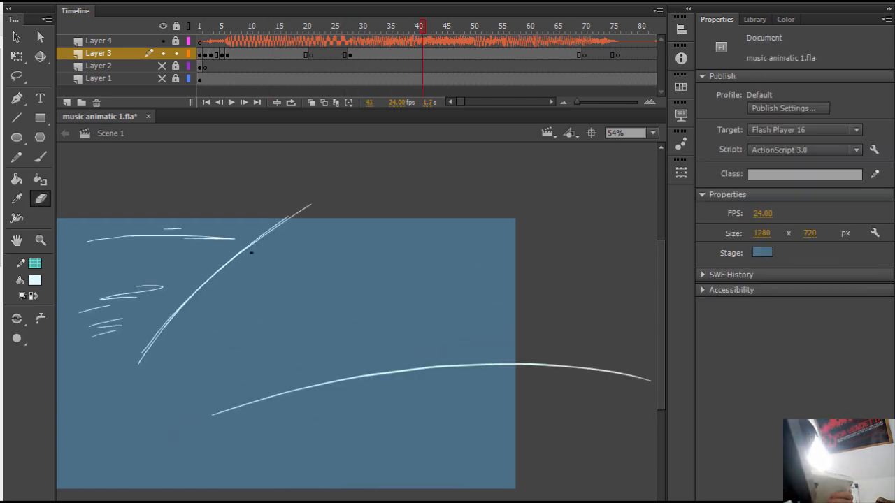
drag(292, 216, 140, 362)
key(b)
drag(165, 379, 325, 143)
Step: Brush two long curves meeting beyond the stage's left edge and clean up the end where they join
drag(279, 314, 379, 253)
drag(100, 265, 230, 490)
drag(133, 299, 188, 396)
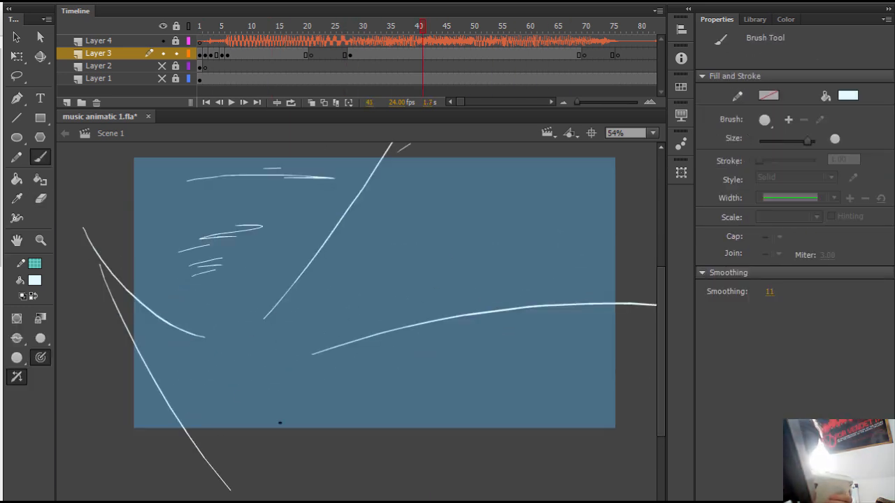
key(e)
mouse_move(84, 227)
mouse_down()
mouse_move(226, 332)
mouse_move(110, 271)
mouse_up()
Step: Move to frame 55 and show the hidden Layer 1 and Layer 2
key(b)
drag(423, 27, 501, 27)
drag(162, 66, 162, 78)
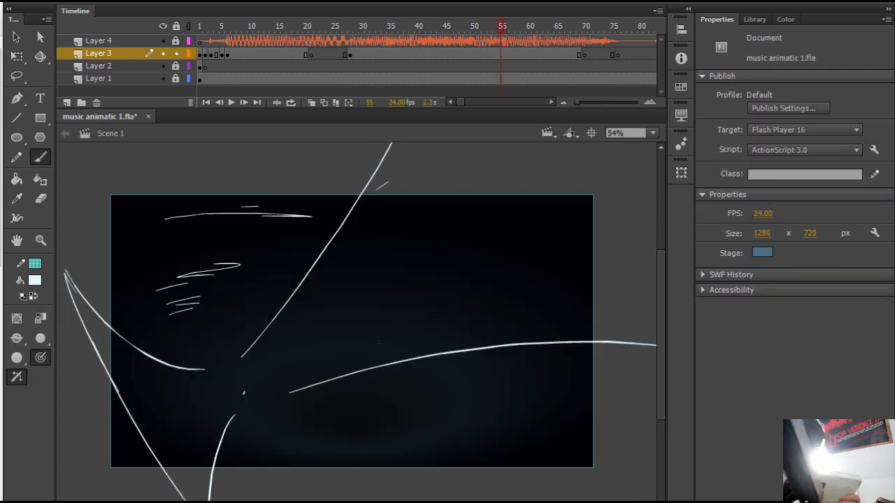
Step: Brush a small upside-down falling figure where the long curves converge, refining its limbs with the Eraser
key(e)
drag(266, 377, 218, 404)
key(b)
key(e)
mouse_move(243, 389)
mouse_down()
mouse_move(276, 363)
mouse_move(221, 402)
mouse_up()
key(b)
drag(259, 374, 222, 398)
drag(233, 381, 231, 388)
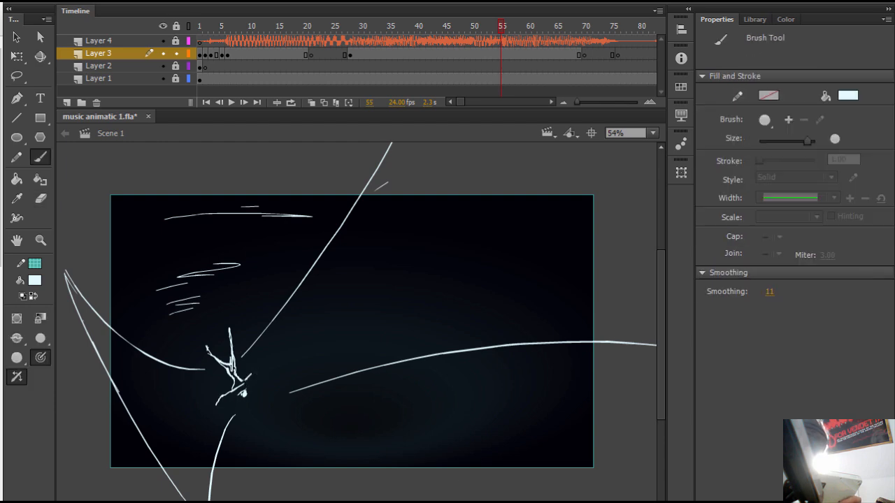
drag(234, 376, 241, 388)
Step: Lasso and adjust the falling figure's raised legs, then thicken its body and extend its arm with the Brush tool
key(l)
mouse_move(244, 357)
mouse_down()
mouse_move(216, 407)
mouse_move(238, 329)
mouse_up()
key(q)
key(Escape)
mouse_move(234, 370)
mouse_down()
mouse_move(241, 372)
mouse_move(213, 351)
mouse_up()
key(b)
drag(315, 300, 334, 289)
key(v)
drag(463, 338, 443, 329)
key(b)
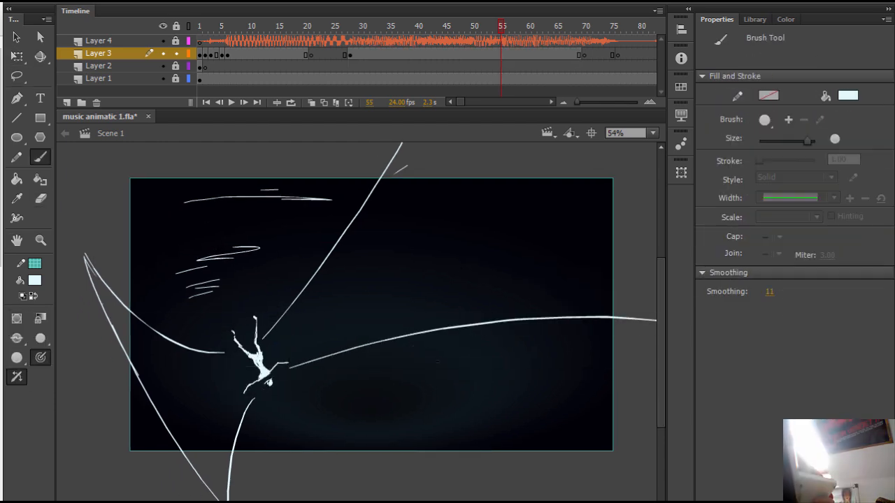
Step: Return to frame 40 and remove the short speed streaks from the stage's upper-left area
key(h)
drag(501, 27, 417, 27)
key(ctrl+z)
key(ctrl+z)
key(ctrl+z)
key(ctrl+z)
key(ctrl+z)
key(ctrl+z)
Step: Brush a small zigzag soundwave beside the falling figure, between the diagonal and right-hand curves
drag(271, 357, 544, 214)
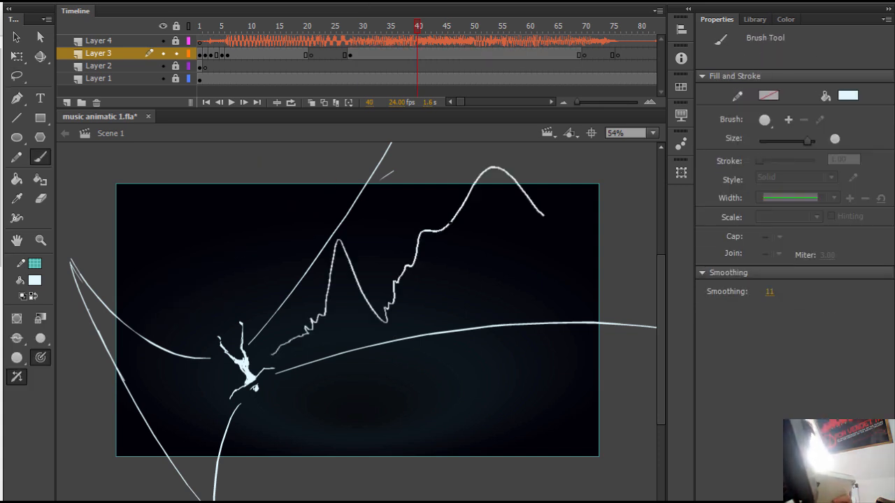
key(ctrl+z)
key(space)
drag(283, 228, 310, 194)
drag(311, 306, 321, 314)
key(e)
drag(318, 320, 313, 330)
key(b)
drag(294, 308, 308, 333)
Step: Try brushing larger jagged soundwave strokes toward the stage's upper-right corner and undo them
drag(399, 274, 509, 239)
key(e)
mouse_move(323, 308)
mouse_down()
mouse_move(385, 270)
mouse_move(472, 195)
mouse_up()
key(b)
drag(421, 170, 601, 249)
drag(349, 244, 375, 227)
key(ctrl+z)
key(ctrl+z)
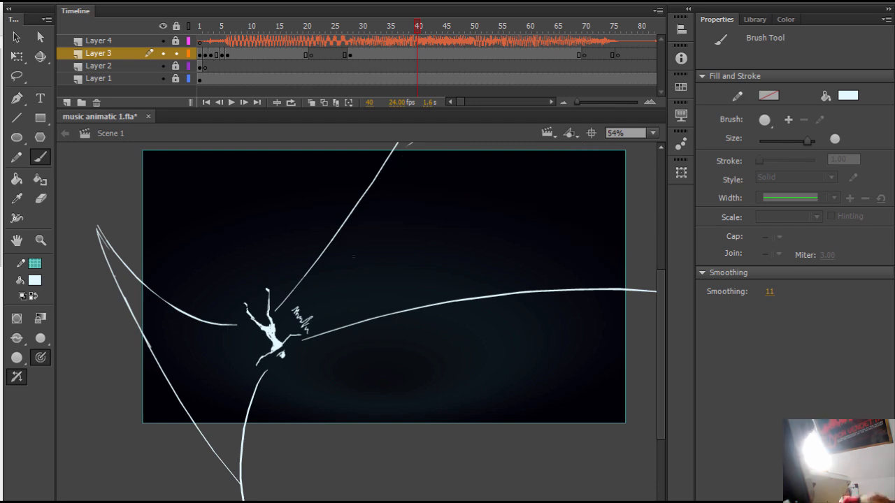
Step: Brush jagged soundwaves between the two long right-hand curves, growing larger toward the stage's upper-right corner
key(ctrl+y)
drag(321, 269, 343, 250)
drag(295, 299, 311, 329)
key(space)
drag(299, 321, 324, 317)
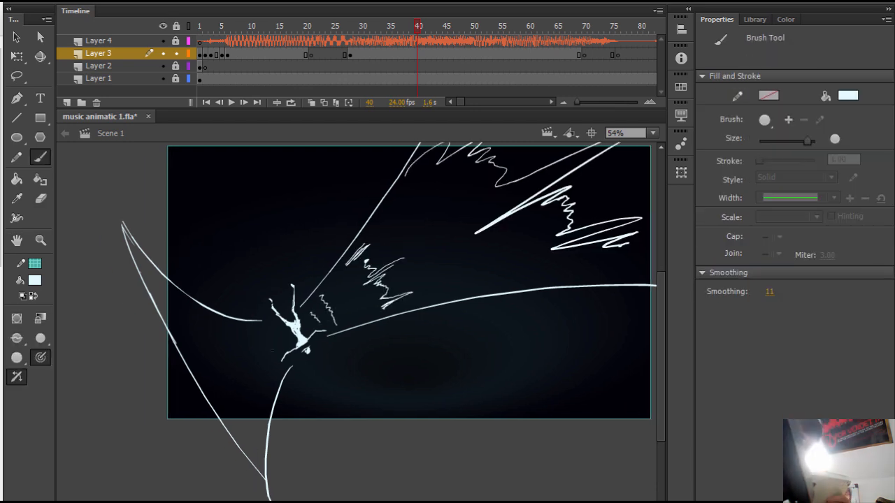
Step: Thicken the long curves left of and below the falling figure and bring their ends up to the body
drag(125, 231, 257, 320)
key(e)
mouse_move(299, 365)
mouse_down()
mouse_move(274, 448)
mouse_move(279, 500)
mouse_up()
key(b)
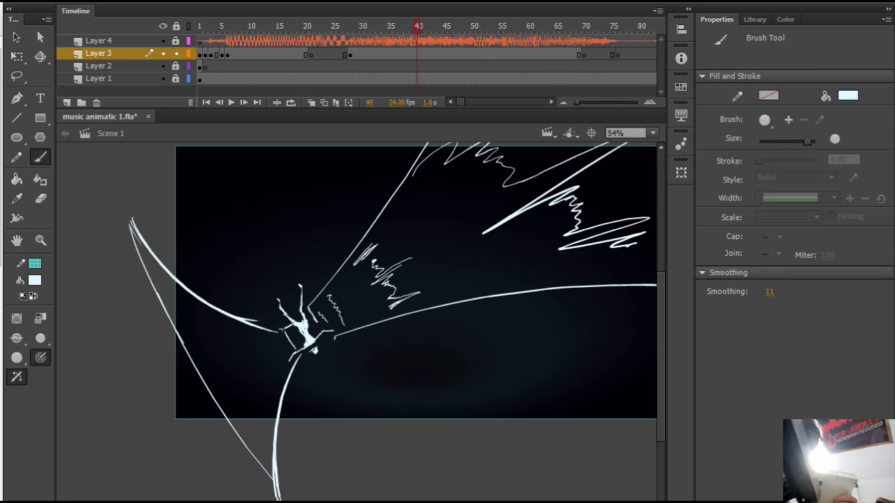
Step: Brush a jagged arc above the falling figure and spiky soundwave lines across the stage's upper-left area
key(space)
drag(308, 312, 347, 385)
mouse_move(271, 291)
mouse_down()
mouse_move(329, 361)
mouse_move(352, 346)
mouse_up()
key(e)
key(b)
drag(222, 244, 322, 305)
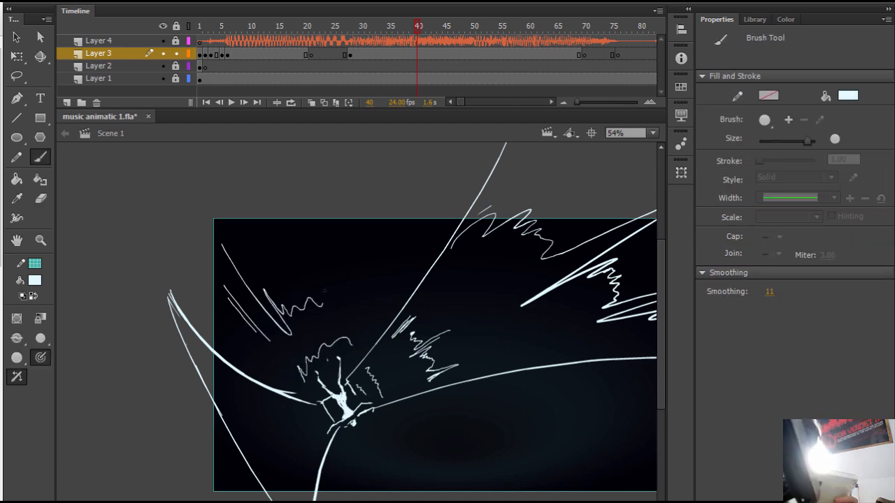
drag(354, 227, 385, 288)
Step: Brush small jagged marks around the underside of the figure and flat streaks beneath the right-hand curve
key(space)
drag(383, 413, 431, 390)
drag(434, 400, 446, 394)
drag(386, 435, 411, 418)
key(space)
drag(503, 381, 366, 352)
drag(429, 344, 617, 350)
Step: Erase stray marks near the figure and add short accent strokes across the lower part of the stage
key(e)
mouse_move(407, 377)
mouse_down()
mouse_move(423, 401)
mouse_move(414, 397)
mouse_up()
key(space)
key(b)
drag(225, 365, 249, 370)
drag(322, 434, 340, 453)
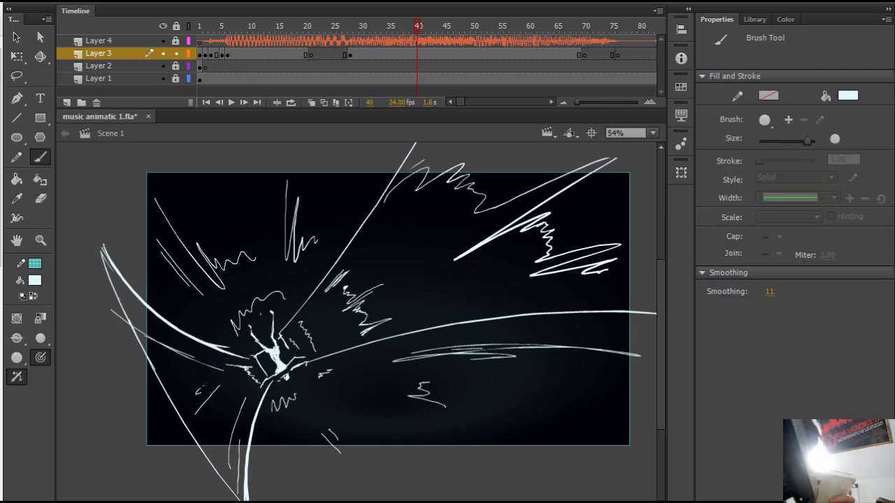
key(space)
mouse_move(335, 378)
mouse_down()
mouse_move(340, 399)
mouse_move(345, 383)
mouse_up()
key(space)
mouse_move(285, 384)
mouse_down()
mouse_move(296, 391)
mouse_move(274, 400)
mouse_up()
key(h)
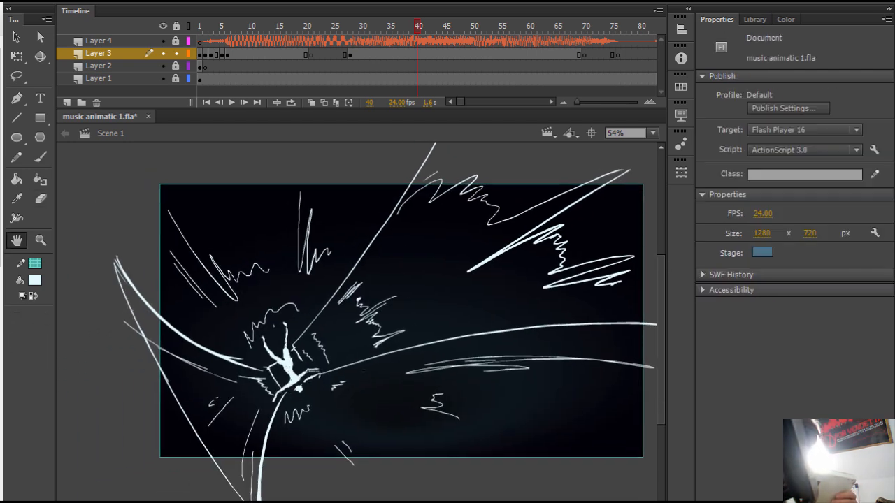
Step: Play back the animation from frame 40 and stop it at frame 70
drag(391, 308, 333, 349)
key(Return)
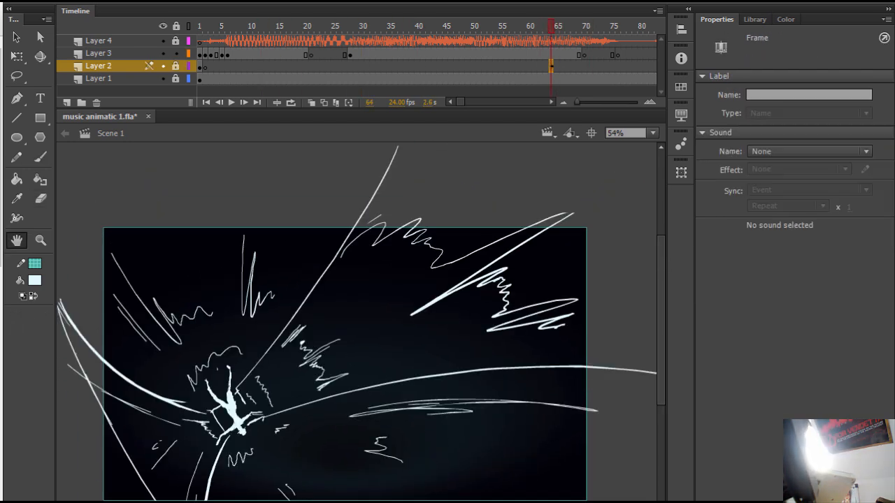
key(Return)
drag(335, 350, 335, 341)
Step: Brush thin wavy line fragments toward the stage's corners on frame 70 of Layer 3
key(b)
drag(460, 276, 535, 243)
drag(562, 220, 562, 224)
drag(160, 426, 133, 462)
drag(133, 465, 130, 467)
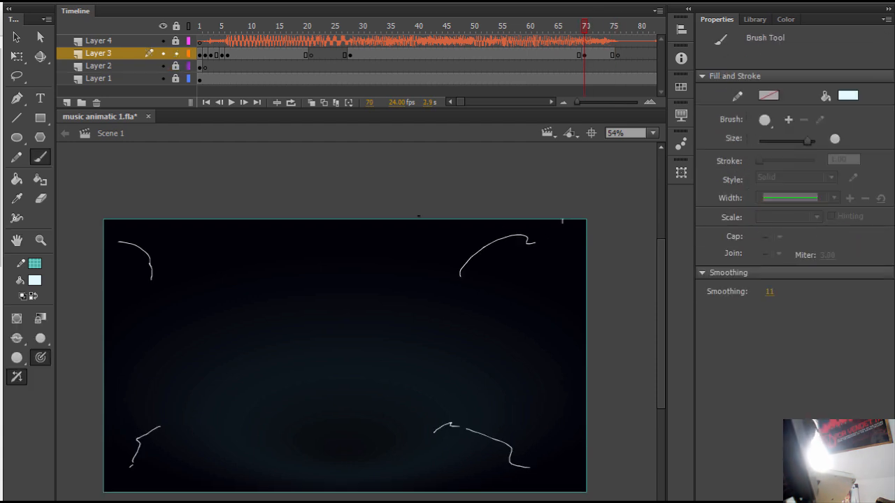
drag(330, 230, 323, 249)
drag(492, 334, 518, 326)
Step: Insert a blank keyframe at frame 69 of Layer 3
click(579, 54)
key(F7)
drag(234, 285, 434, 411)
key(ctrl+z)
key(ctrl+z)
key(ctrl+z)
Step: Brush a flowing double-lined ribbon from the stage's upper left to lower right on frame 69, and fill its upper bend
drag(229, 306, 396, 427)
drag(410, 439, 490, 448)
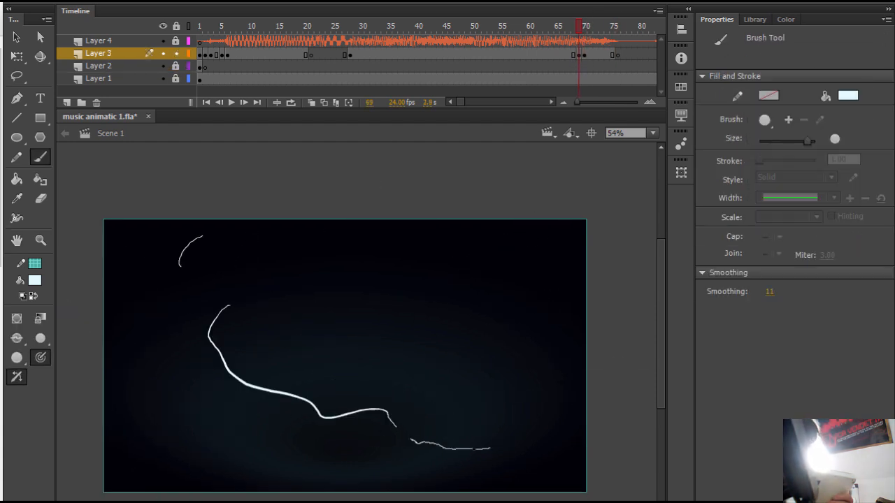
drag(229, 305, 202, 331)
drag(175, 271, 213, 302)
key(k)
click(207, 331)
key(b)
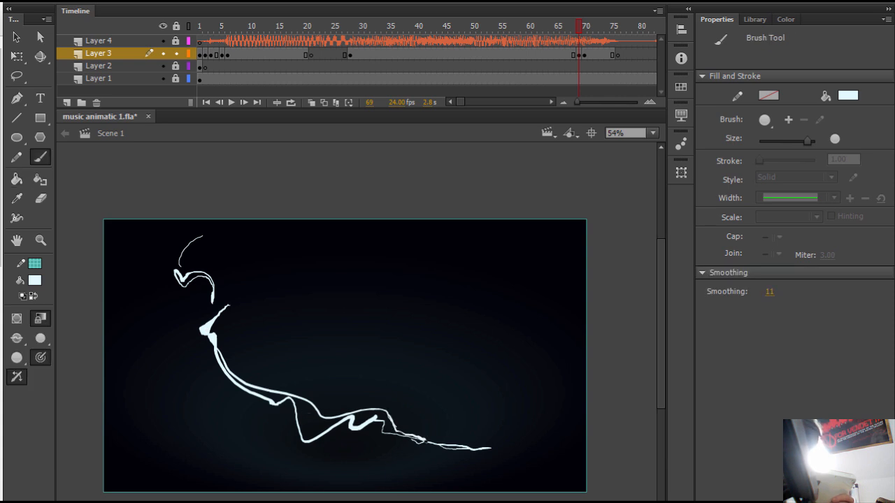
Step: Fill the enclosed gaps in the ribbon's upper curl and lower bend on frame 69 with the Paint Bucket
key(k)
click(310, 419)
click(189, 278)
key(h)
drag(605, 217, 599, 224)
Step: Insert a blank keyframe at frame 71 of Layer 3 and turn on onion skinning
key(period)
key(period)
key(period)
key(period)
key(period)
key(period)
key(period)
click(590, 55)
key(F7)
click(311, 103)
key(b)
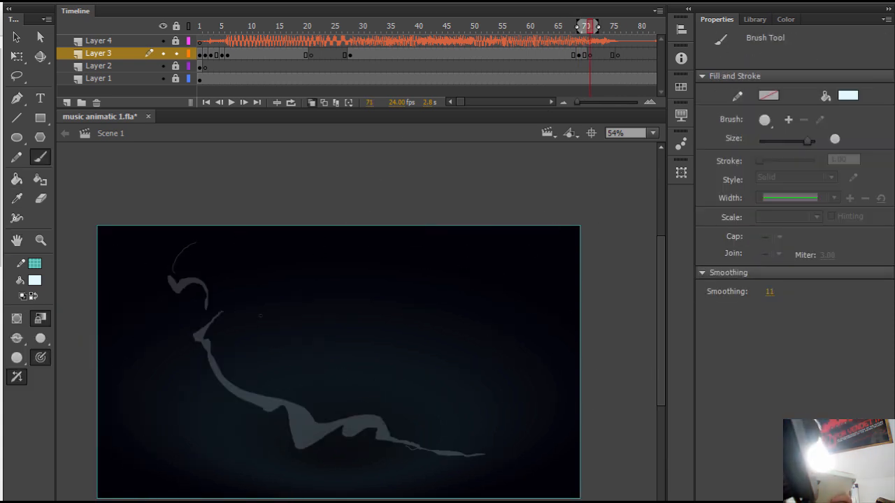
Step: Brush loose zigzag curves around the onion-skinned ribbon and thick bent strokes at the stage's centre and lower right on frame 71
drag(319, 413, 456, 398)
drag(176, 292, 242, 256)
drag(350, 336, 347, 326)
drag(435, 453, 578, 378)
drag(464, 463, 573, 378)
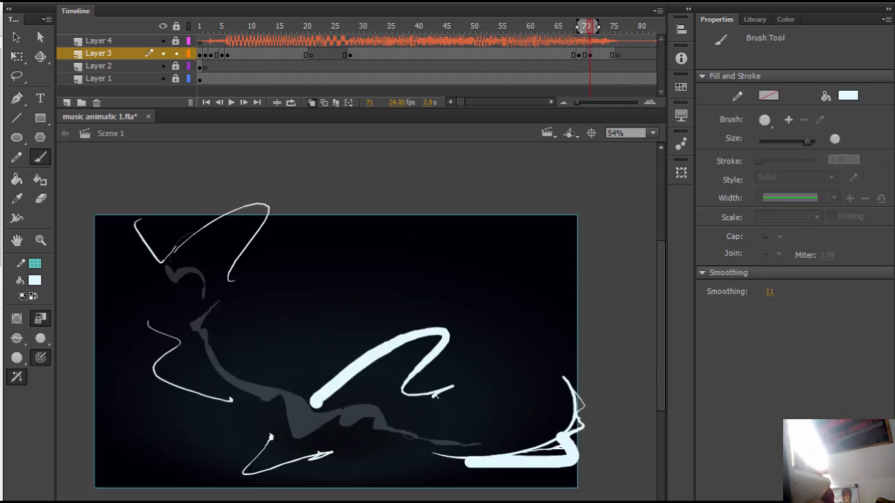
drag(193, 287, 231, 374)
Step: Step back through the preceding frames to review the soundwave burst
key(h)
drag(350, 335, 326, 351)
key(comma)
key(comma)
key(comma)
key(comma)
key(comma)
key(comma)
key(comma)
key(comma)
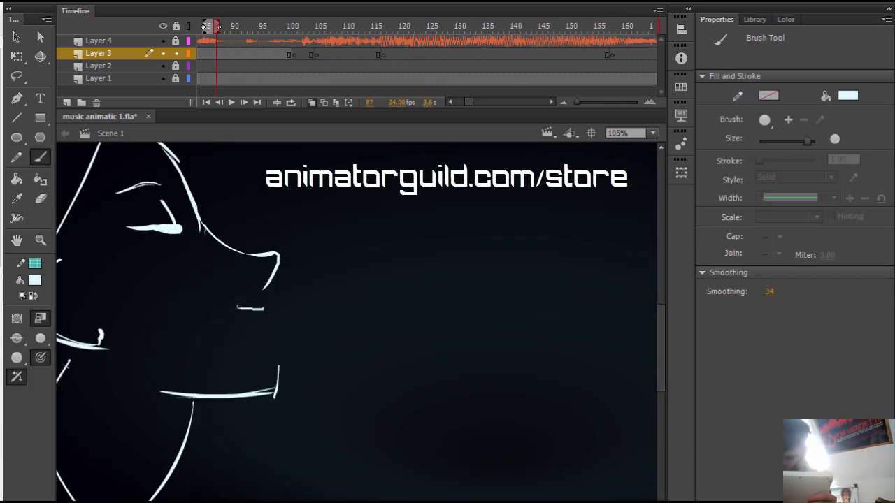
Step: Brush the mouth corner, forehead line and long swept-back hair strands of the profile face on frame 87 of Layer 3
mouse_move(238, 307)
mouse_down()
mouse_move(263, 330)
mouse_move(267, 393)
mouse_up()
key(space)
drag(308, 280, 362, 323)
drag(251, 249, 315, 300)
key(space)
drag(362, 250, 432, 310)
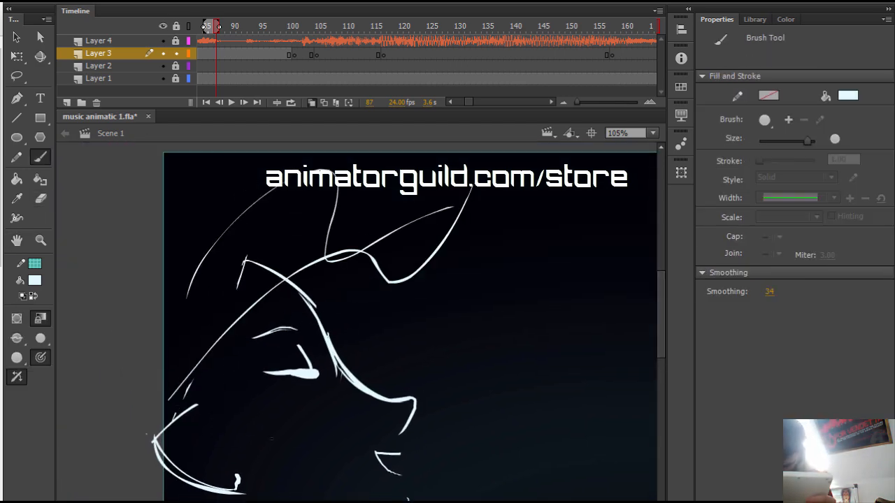
drag(179, 416, 237, 467)
key(space)
drag(271, 439, 272, 389)
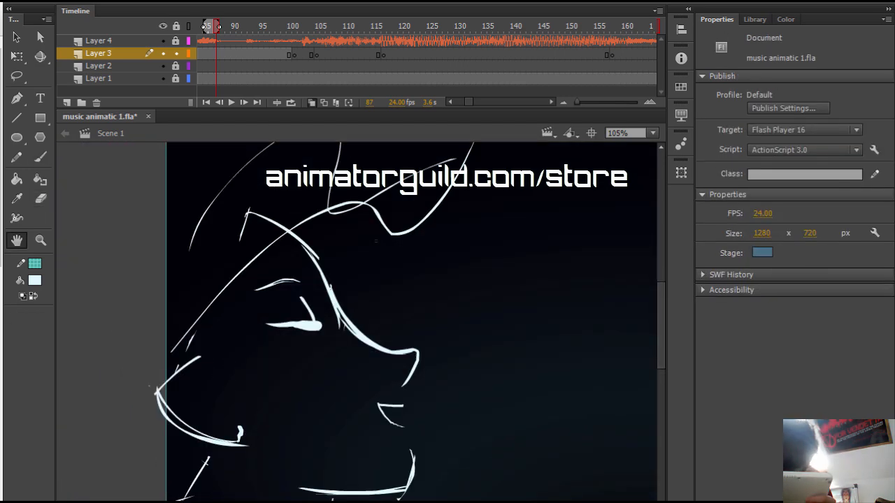
Step: Brush an ear loop, extra eye lines and a small mouth shape onto the profile face on frame 87
key(space)
drag(273, 349, 317, 311)
key(space)
drag(301, 280, 310, 302)
drag(227, 342, 253, 354)
drag(283, 271, 314, 299)
key(ctrl+z)
key(space)
mouse_move(362, 304)
mouse_down()
mouse_move(359, 313)
mouse_move(386, 253)
mouse_move(415, 268)
mouse_move(423, 236)
mouse_up()
key(e)
key(space)
key(b)
key(space)
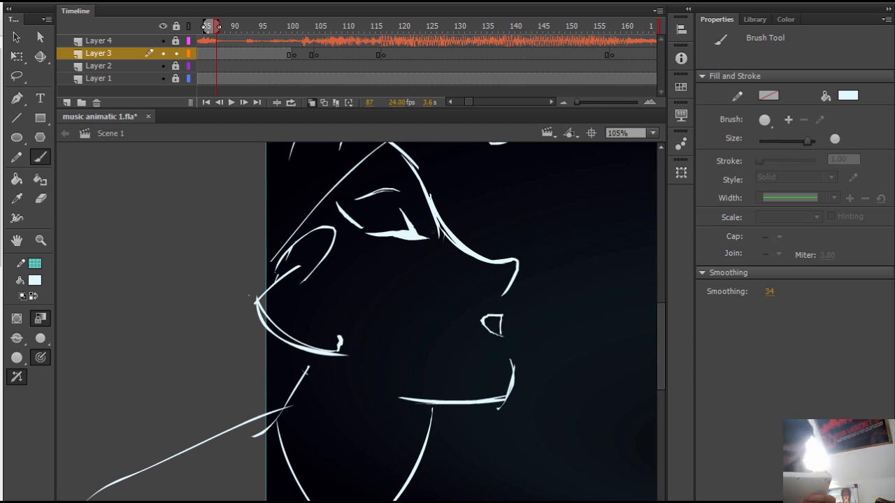
Step: Replace the face's small mouth shape with longer, slightly parted lips on frame 87
drag(460, 298, 502, 334)
key(e)
key(b)
drag(432, 308, 495, 314)
mouse_move(441, 315)
mouse_down()
mouse_move(474, 327)
mouse_move(486, 355)
mouse_move(506, 339)
mouse_up()
key(l)
key(q)
drag(462, 316, 469, 318)
drag(502, 296, 494, 330)
Step: Erase stray lines around the lips and chin, and brush the lower lip's contour down to the chin
key(e)
drag(434, 300, 444, 316)
key(space)
drag(454, 314, 446, 323)
drag(505, 367, 493, 416)
key(b)
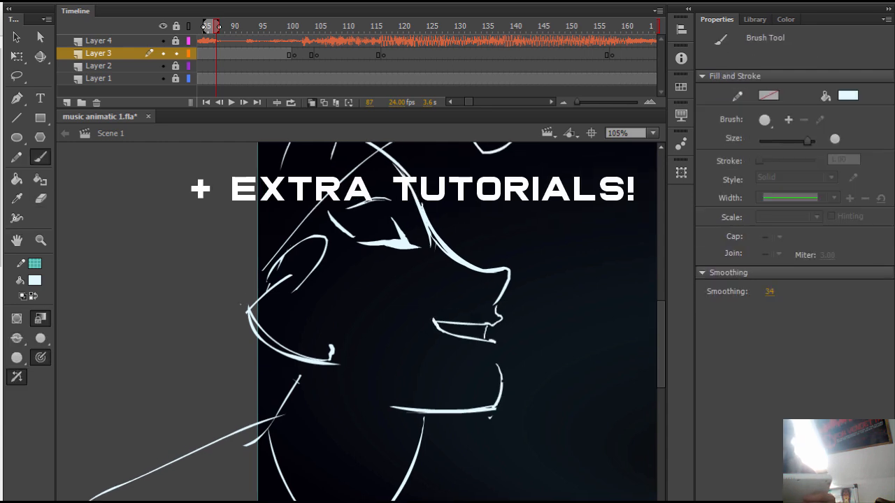
key(space)
drag(455, 315, 415, 344)
drag(455, 398, 451, 439)
key(space)
mouse_move(489, 279)
mouse_down()
mouse_move(316, 314)
mouse_move(325, 306)
mouse_up()
Step: Zoom out to the whole stage and play back the animation around the profile face
key(ctrl+minus)
key(ctrl+2)
drag(216, 27, 523, 53)
key(Return)
click(506, 27)
key(Return)
click(456, 54)
key(Return)
click(456, 54)
Step: On frame 101 of Layer 3, brush an angular outline with a curved arc and tall pointed streaks over the onion-skinned face
drag(448, 27, 595, 27)
click(595, 54)
key(ctrl+3)
key(Delete)
key(b)
drag(250, 390, 310, 355)
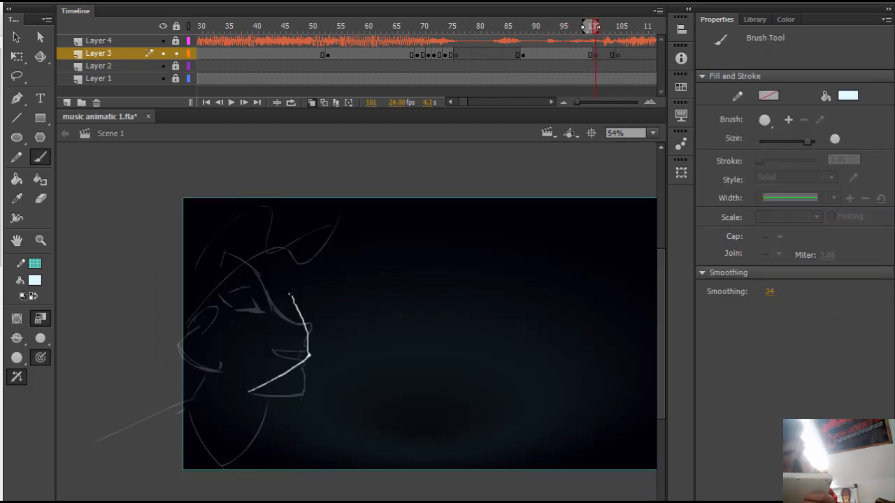
key(e)
mouse_move(290, 296)
mouse_down()
mouse_move(217, 220)
mouse_move(130, 309)
mouse_up()
key(b)
drag(266, 151, 271, 307)
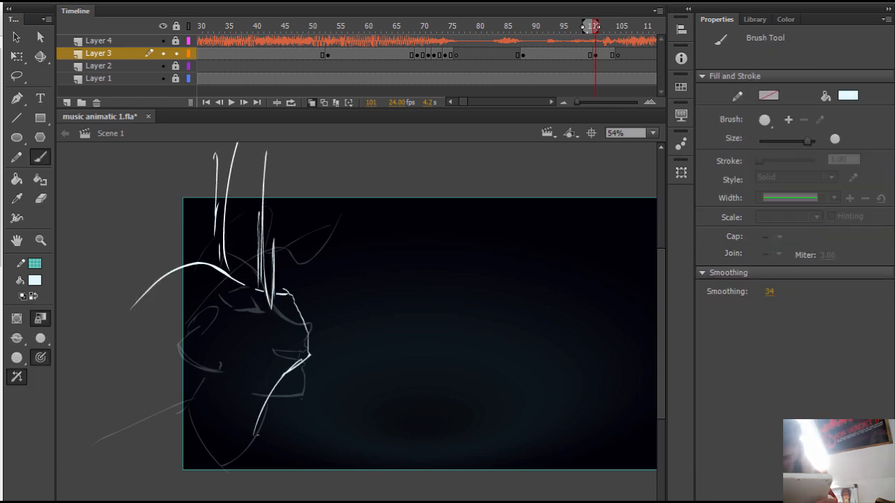
drag(211, 363, 196, 422)
Step: Remove frames from Layer 3 in the gap between the soundwave burst and the profile face
key(h)
drag(419, 315, 358, 319)
mouse_move(595, 26)
mouse_down()
mouse_move(639, 26)
mouse_move(489, 26)
mouse_up()
key(shift+F5)
key(shift+F5)
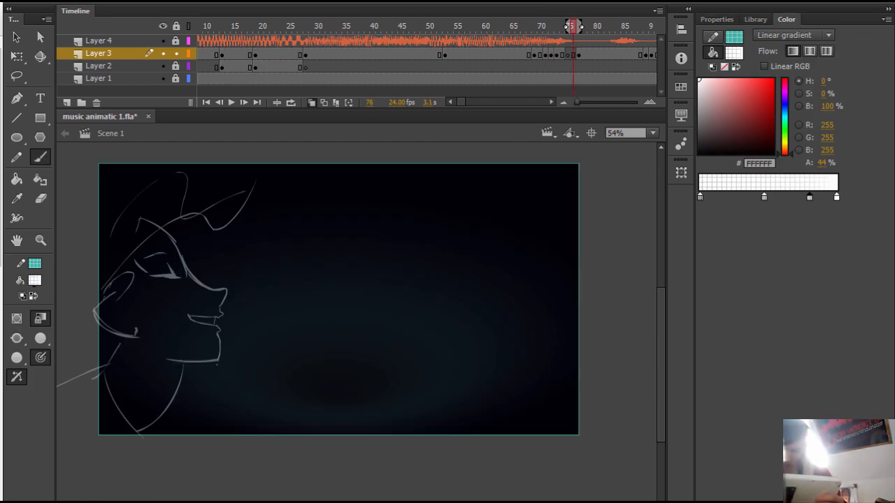
Step: Set the fill to solid #F7F7F7 and brush over the onion-skinned face's forehead line on frame 76 of Layer 3
click(35, 280)
click(69, 33)
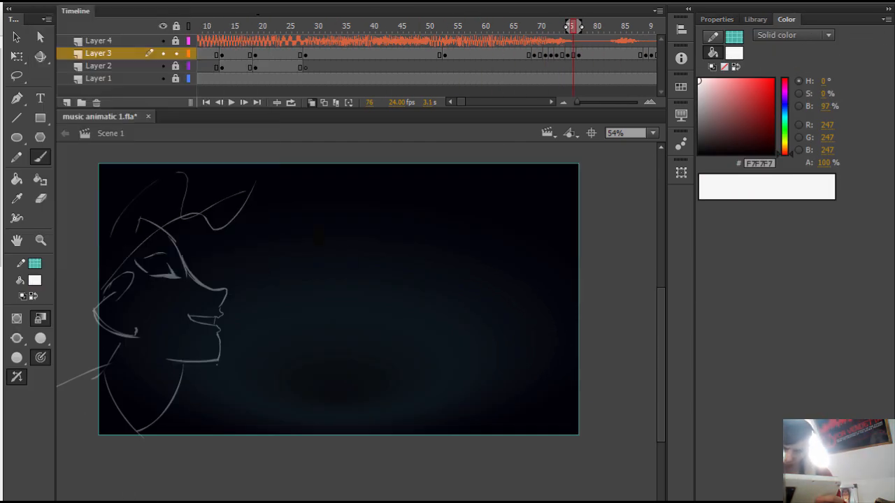
key(h)
drag(335, 301, 341, 293)
key(comma)
key(period)
key(b)
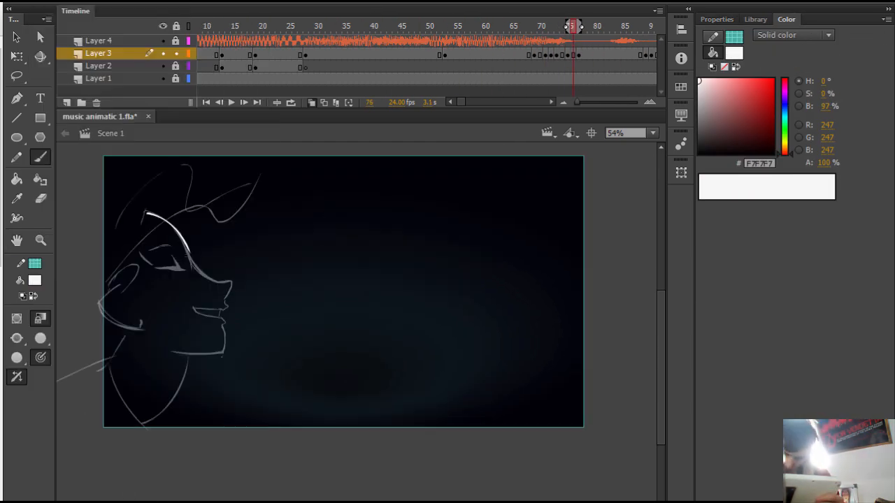